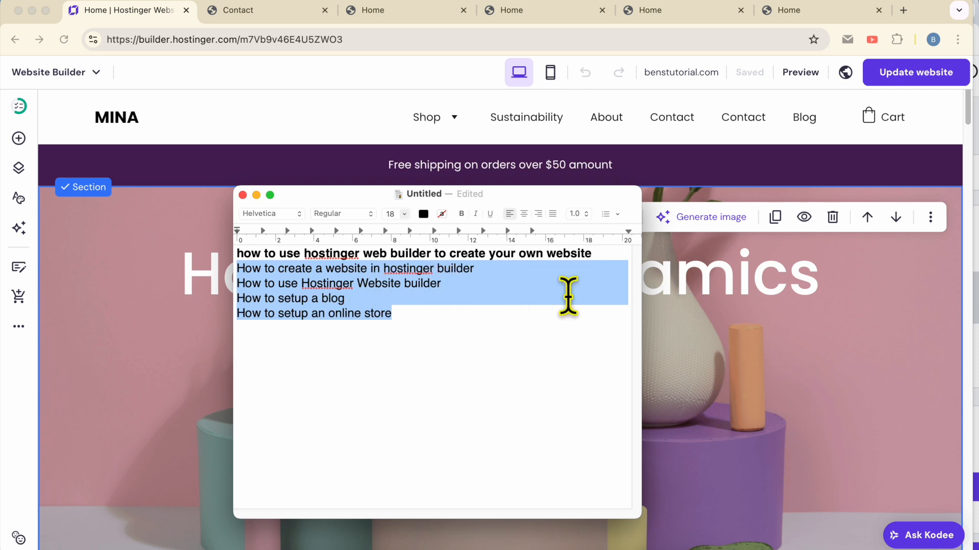
left_click_drag(345, 299, 189, 308)
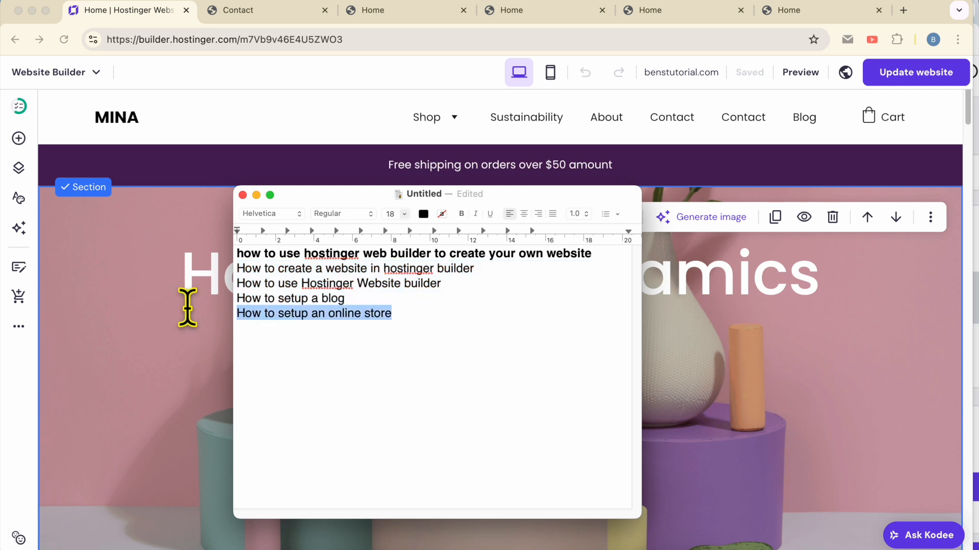
left_click(697, 358)
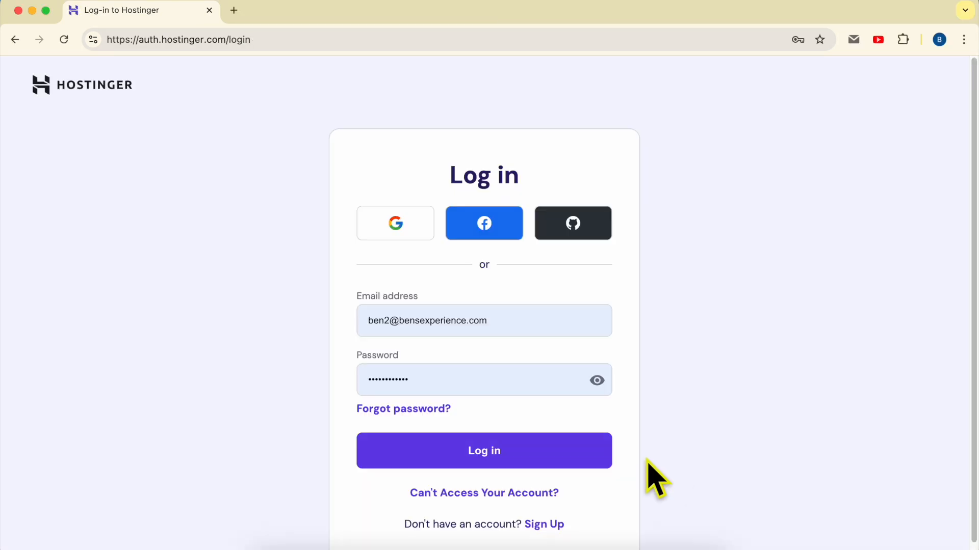
Log in to Hostinger and add a website to the Business Web Hosting plan using Hostinger Website Builder
left_click(528, 450)
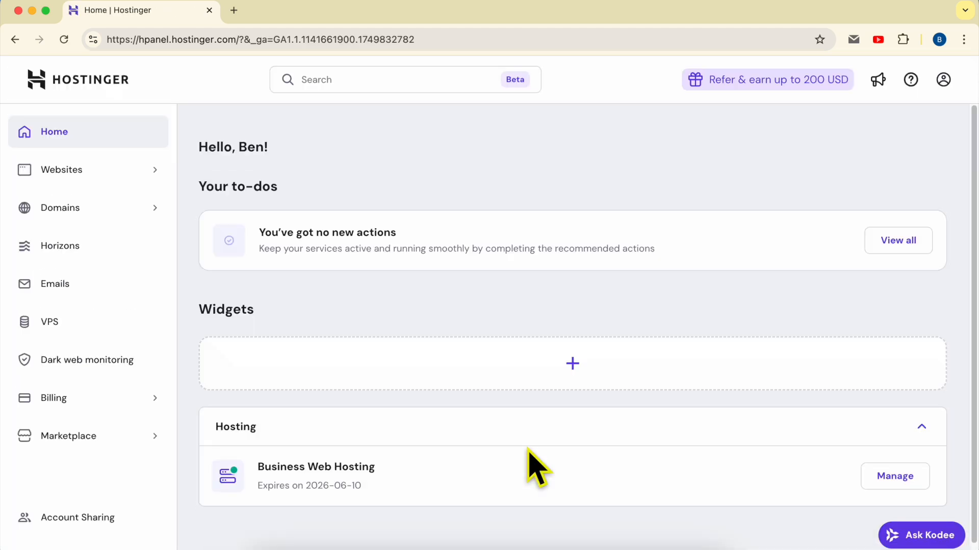
left_click(114, 174)
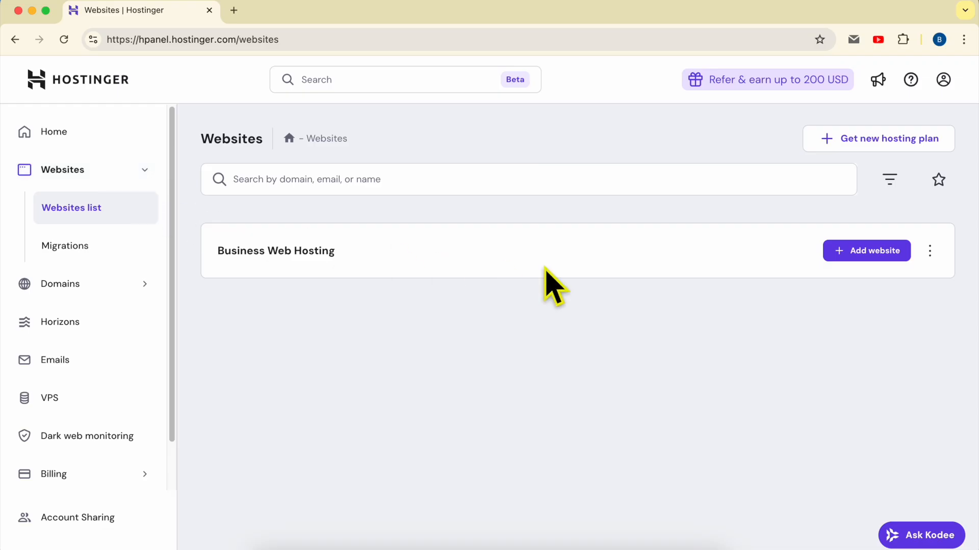
left_click(876, 254)
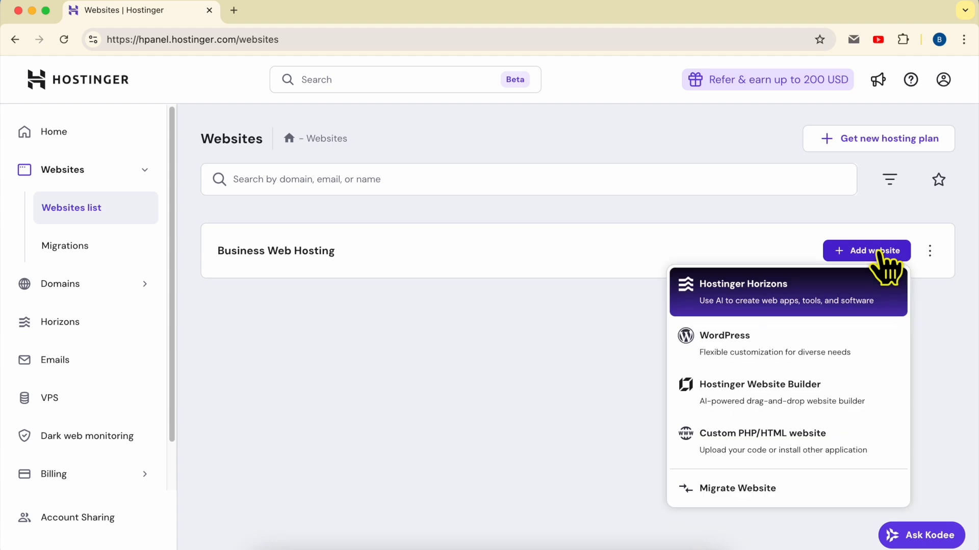
left_click(805, 392)
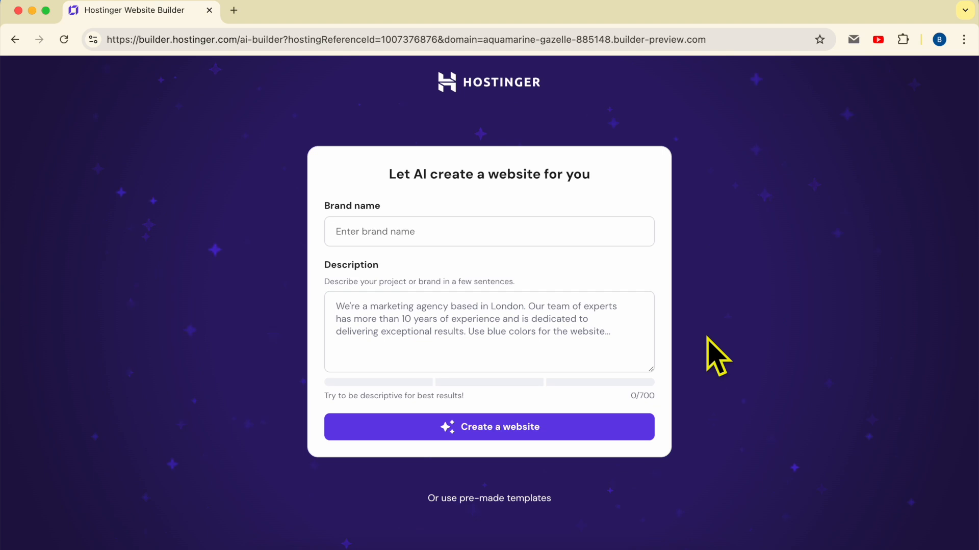
Skip AI creation and start from the pre-made MINA handmade ceramics template in its original form
left_click(391, 231)
left_click(385, 317)
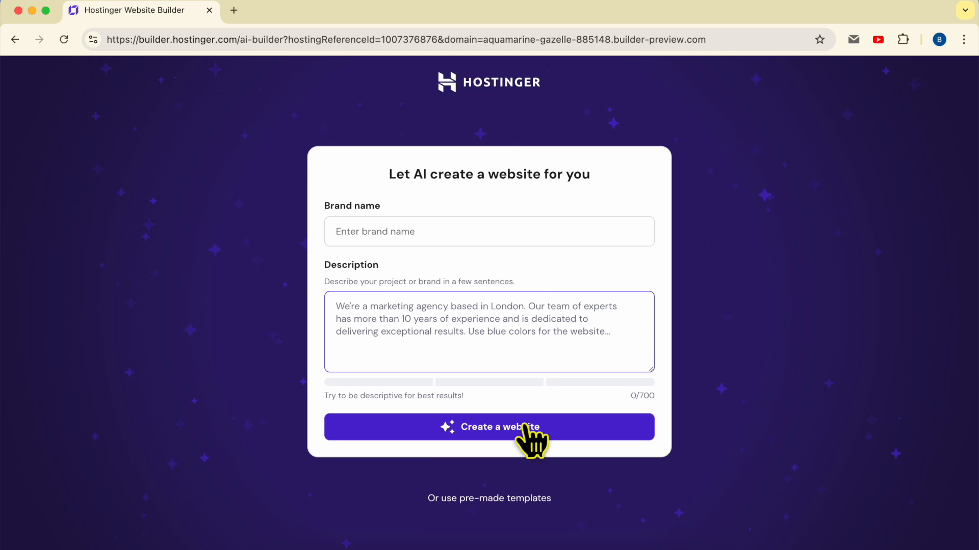
left_click(492, 502)
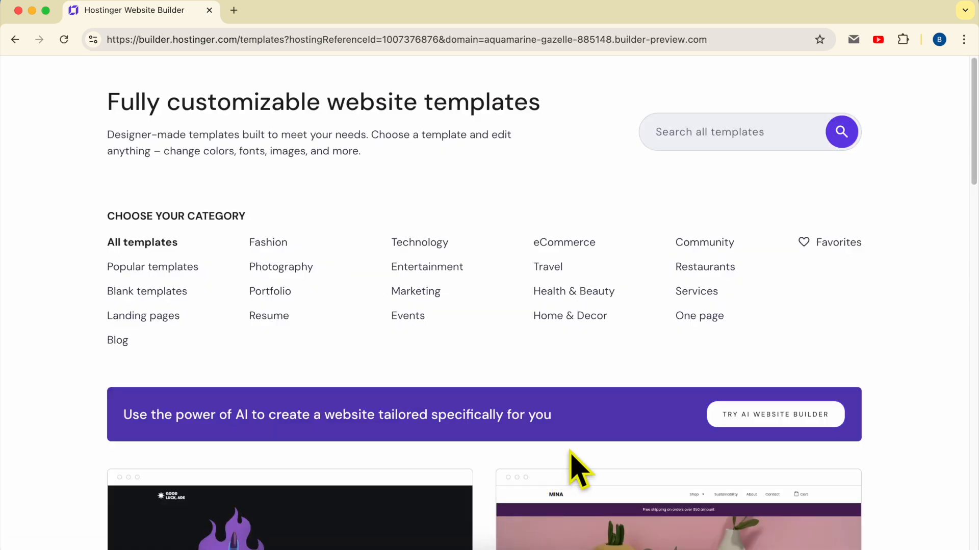
scroll(559, 445, "down", 1)
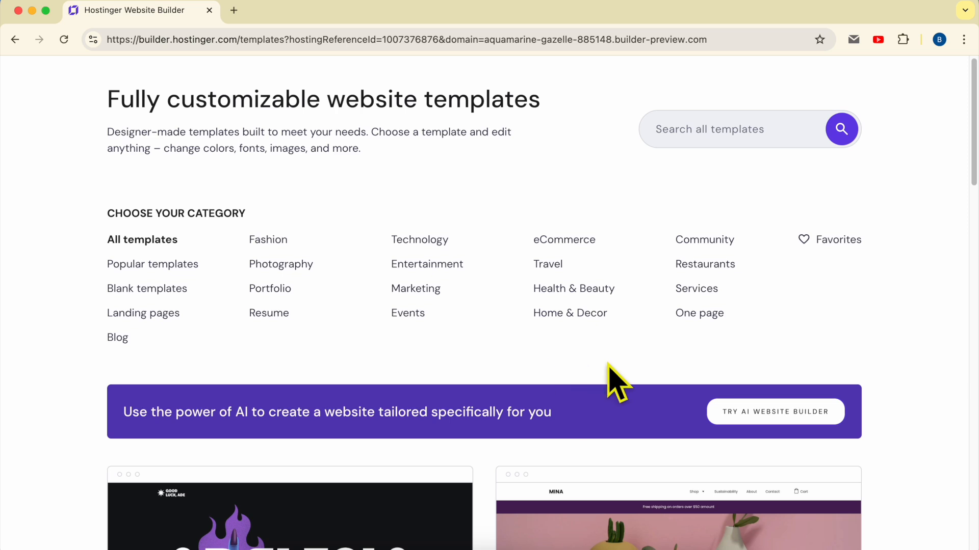
scroll(609, 365, "down", 5)
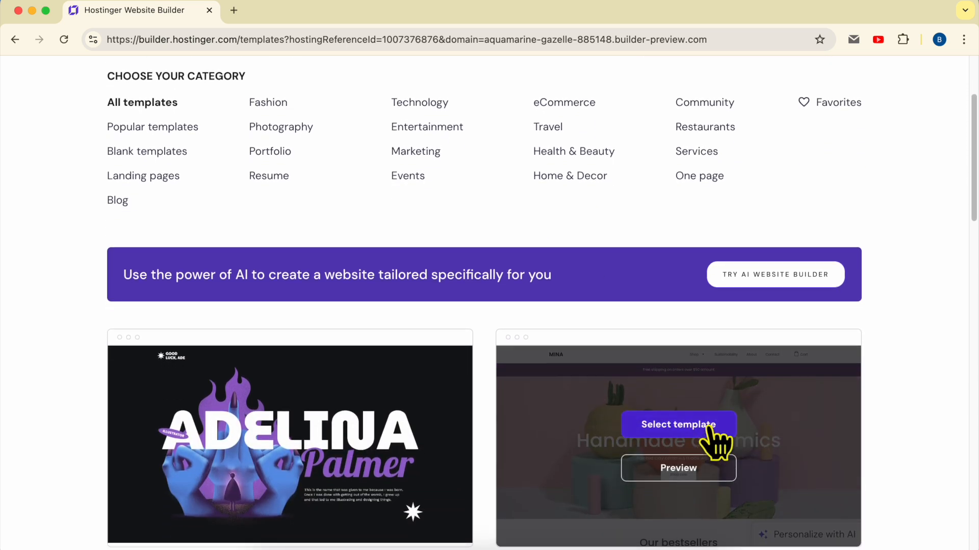
left_click(677, 427)
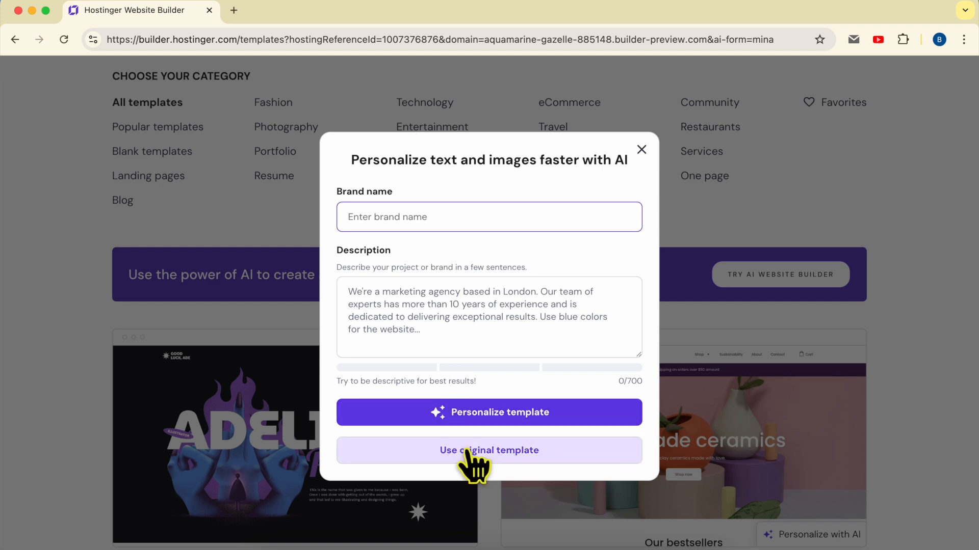
left_click(490, 455)
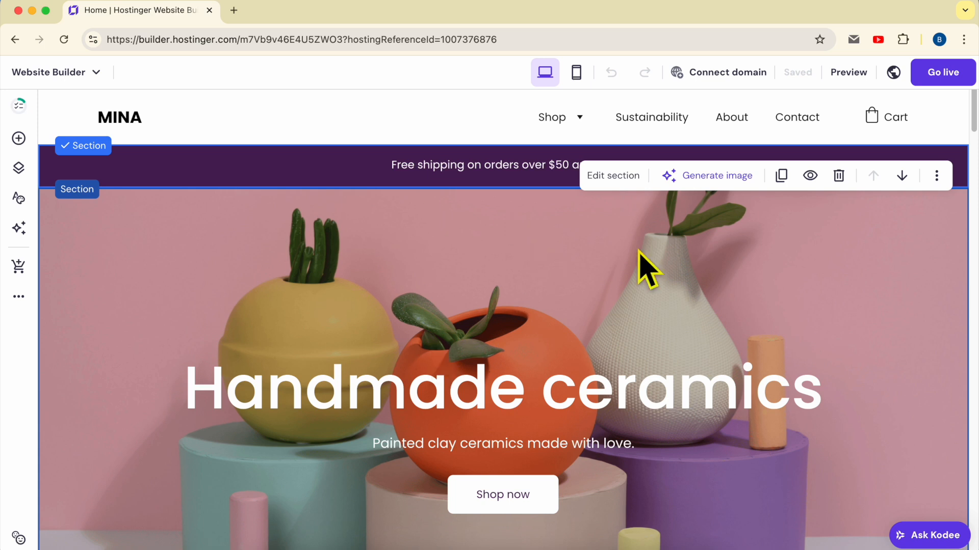
Publish the MINA website and view the live site at its temporary domain
left_click(948, 75)
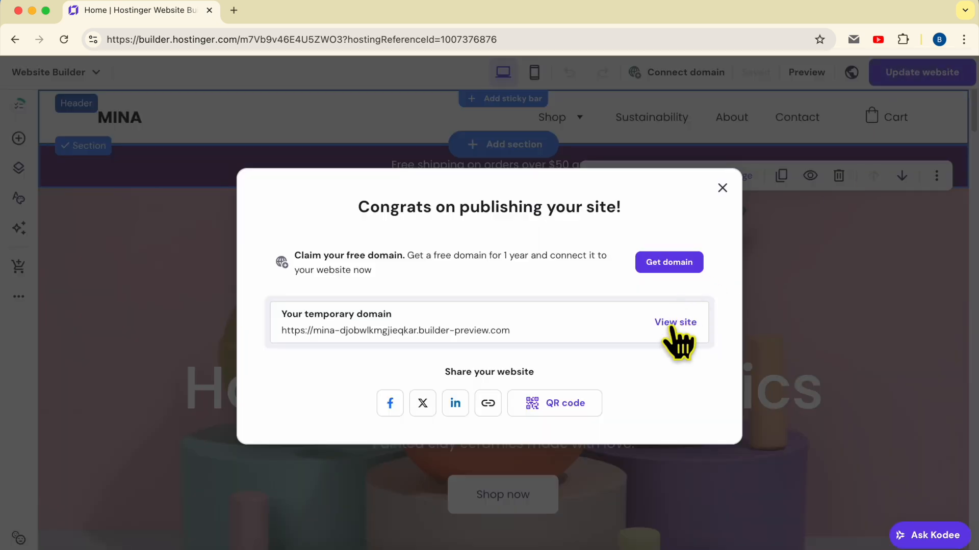
left_click(672, 336)
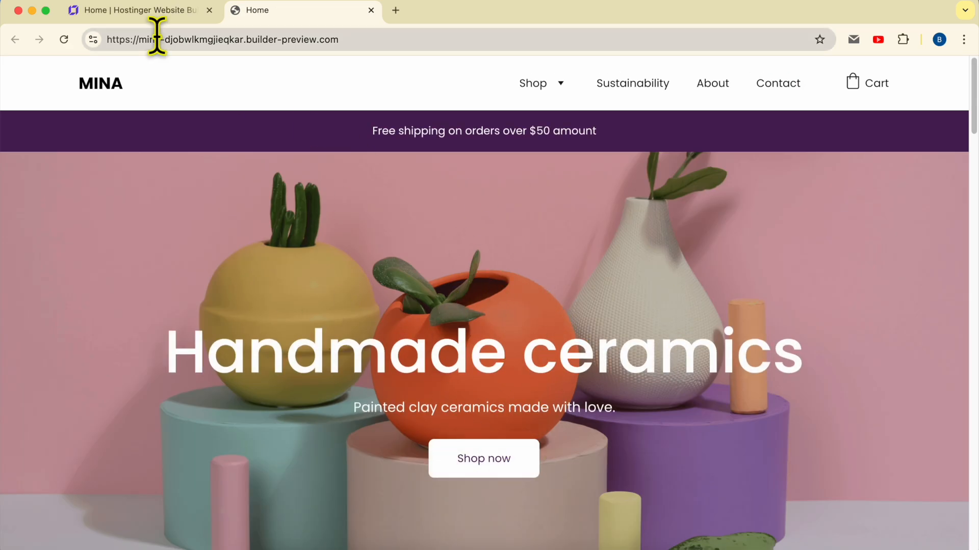
left_click_drag(139, 39, 385, 40)
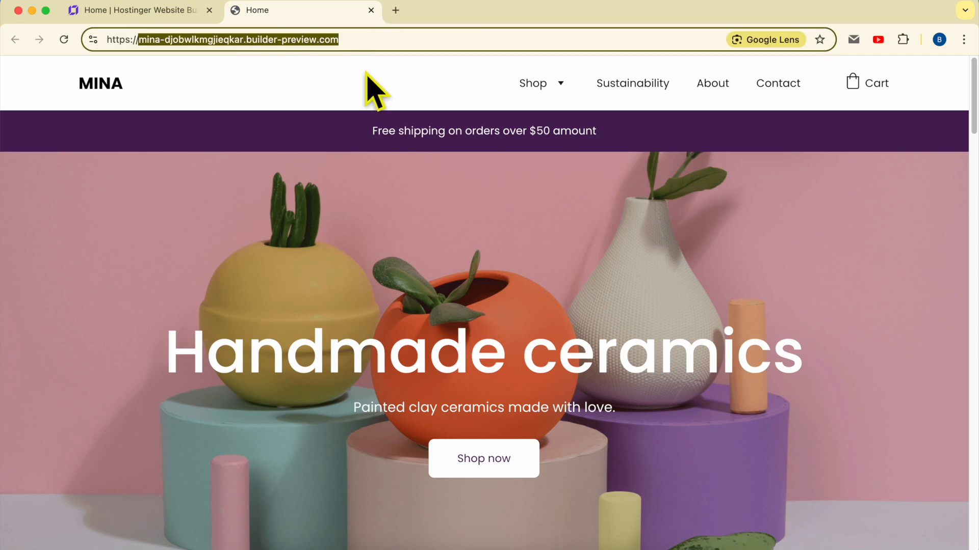
Review the free domain offer in the website editor's domain connection options
left_click(164, 14)
left_click(667, 76)
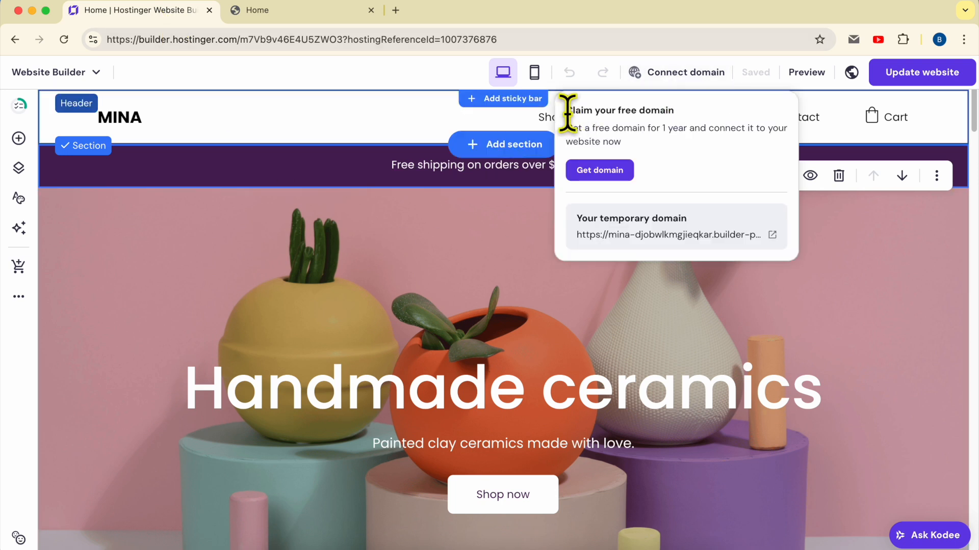
left_click_drag(566, 111, 670, 107)
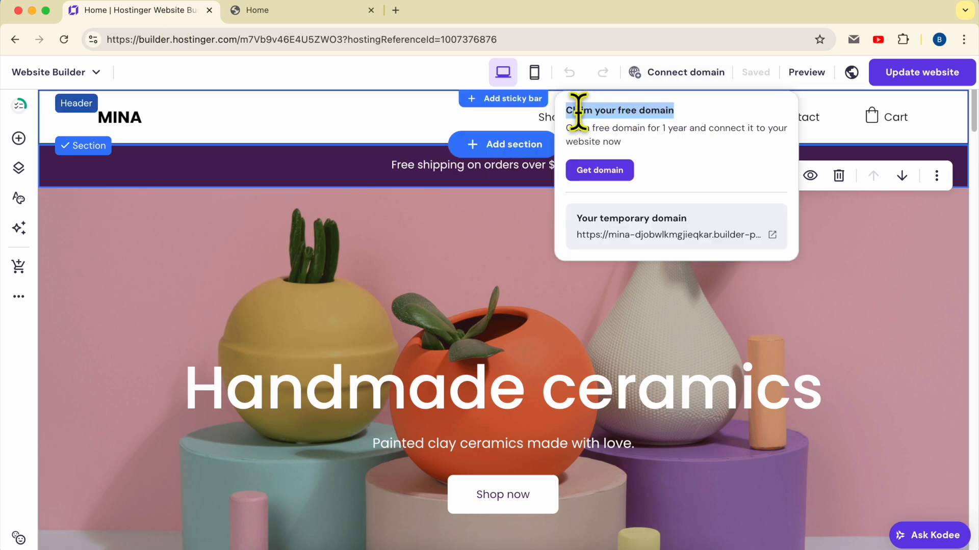
Go to the hPanel websites list and start connecting a domain to the site on the temporary builder-preview address
left_click(186, 41)
type("hp")
key("Return")
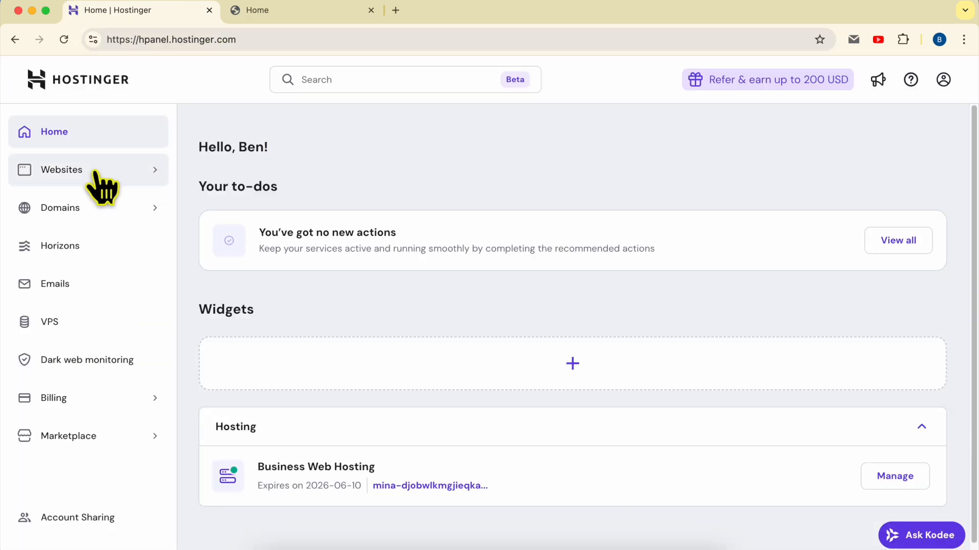
left_click(99, 173)
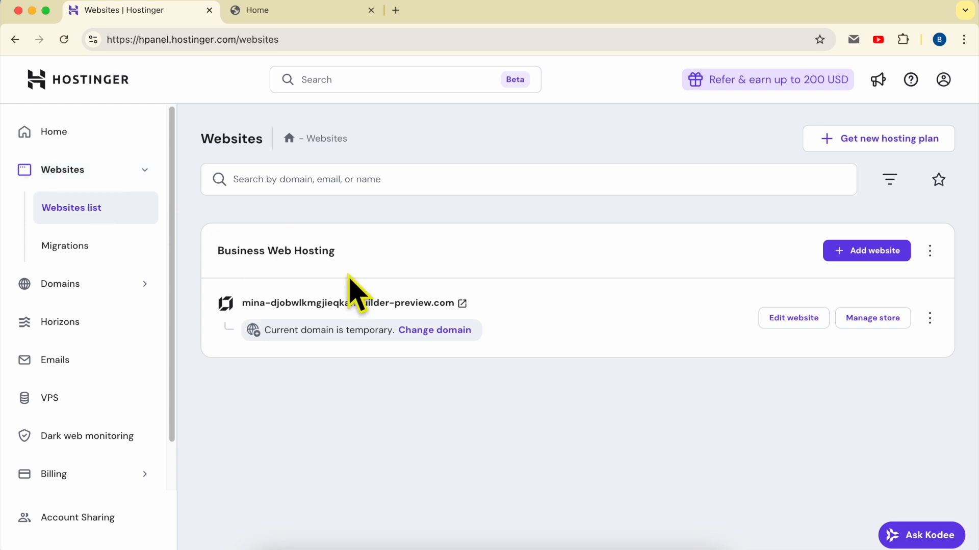
triple_click(513, 306)
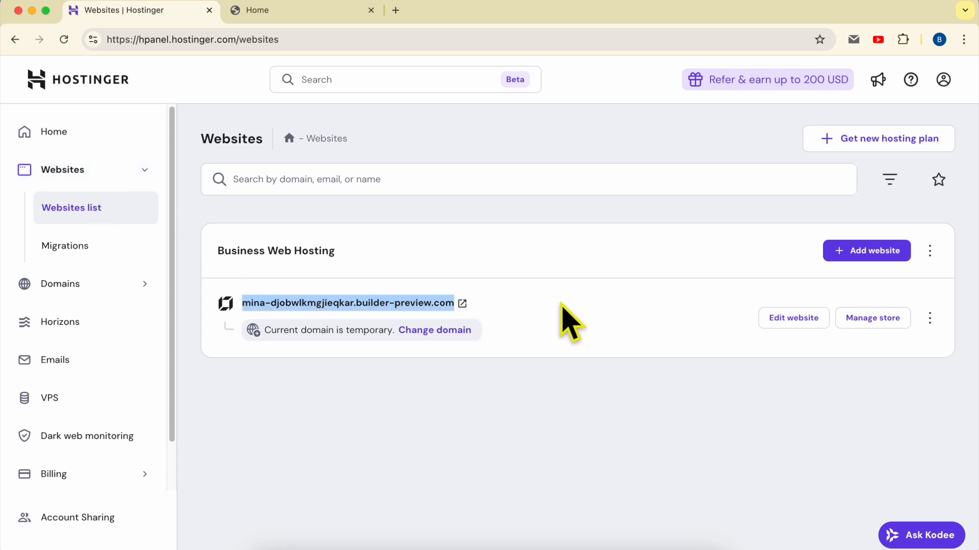
left_click(930, 316)
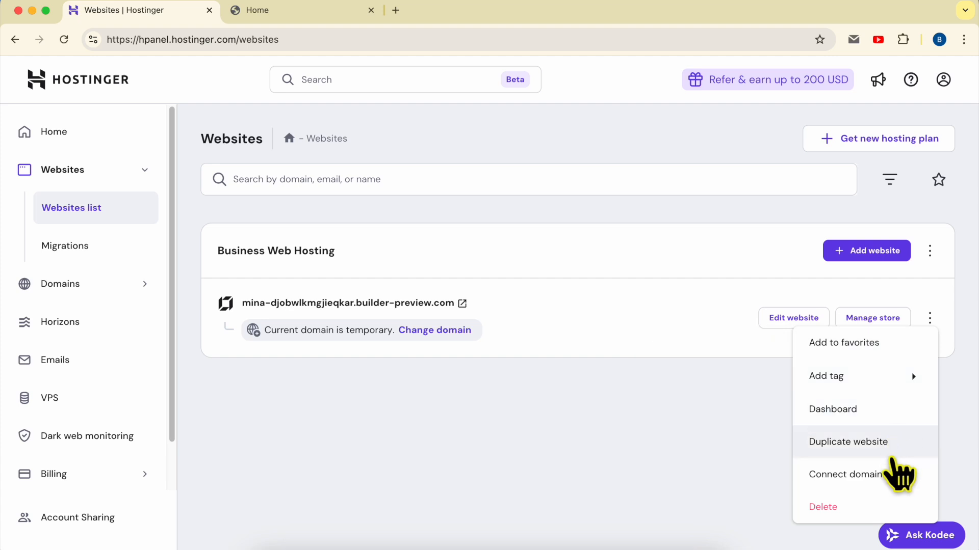
left_click(892, 477)
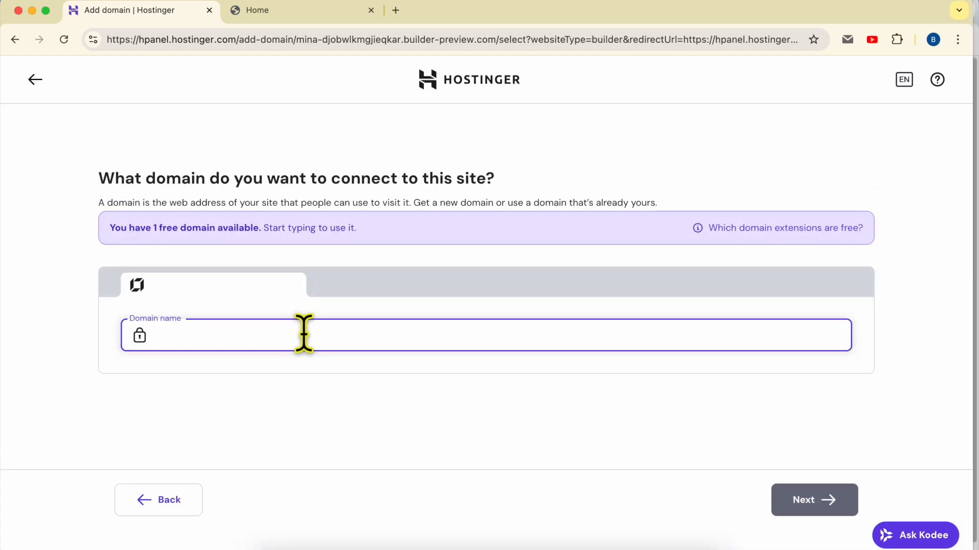
Connect the already owned domain benstutorial.com to the website
type("benstutorial.com")
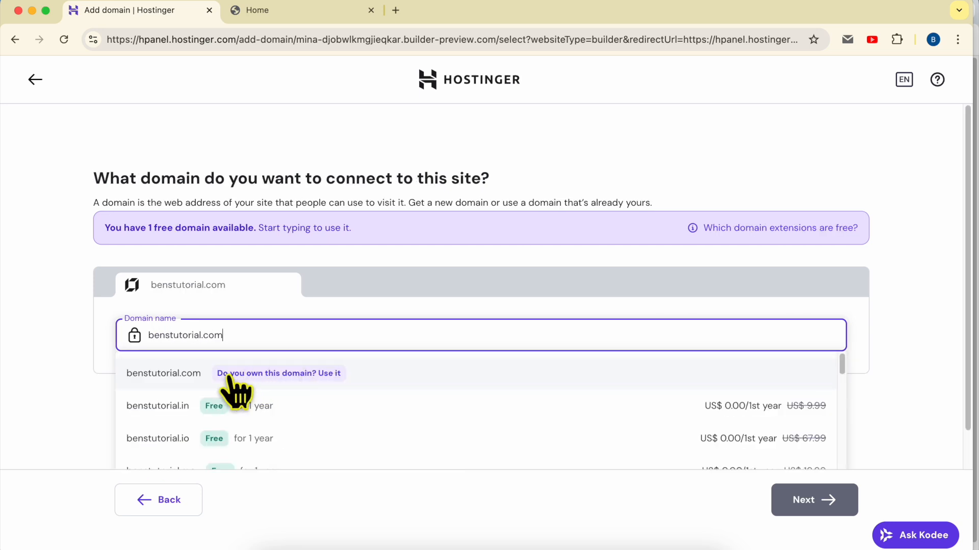
left_click(304, 377)
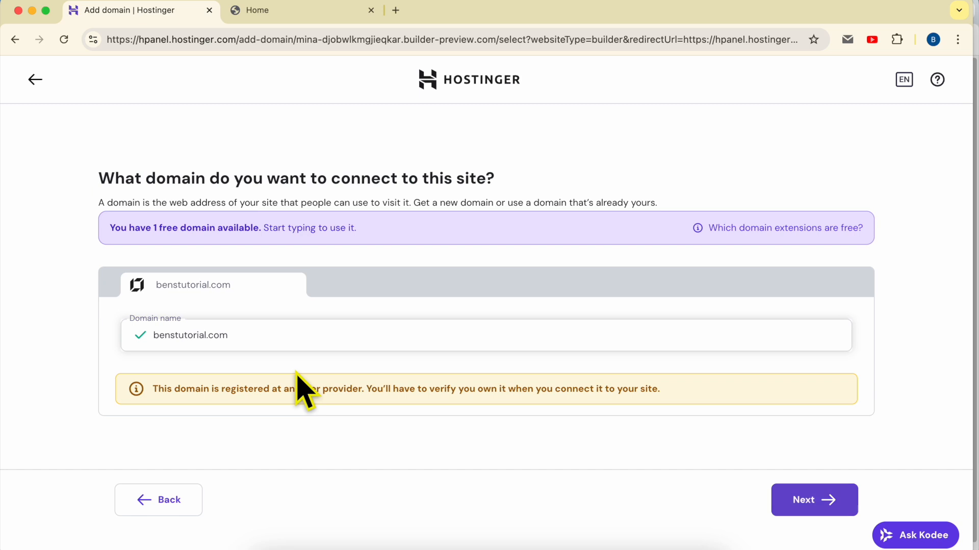
left_click(796, 496)
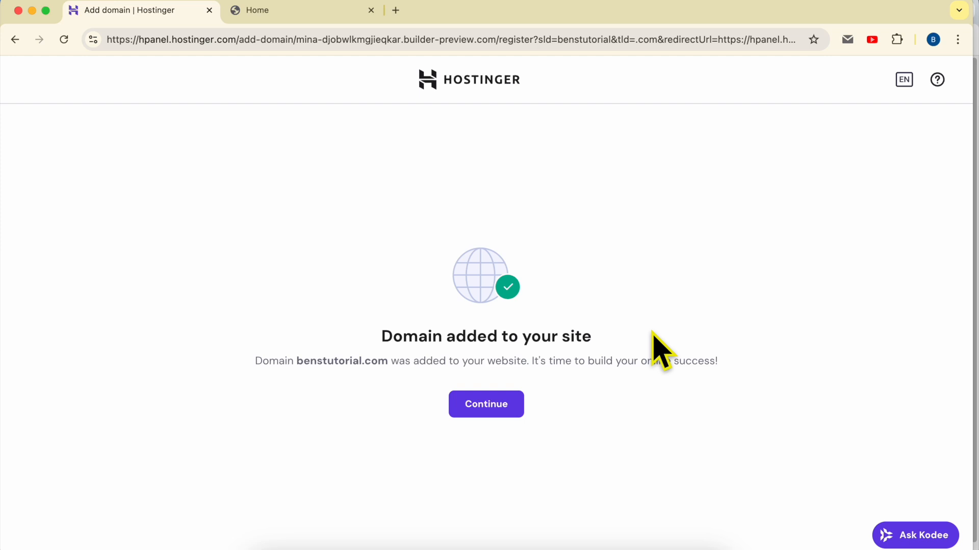
left_click_drag(380, 337, 618, 345)
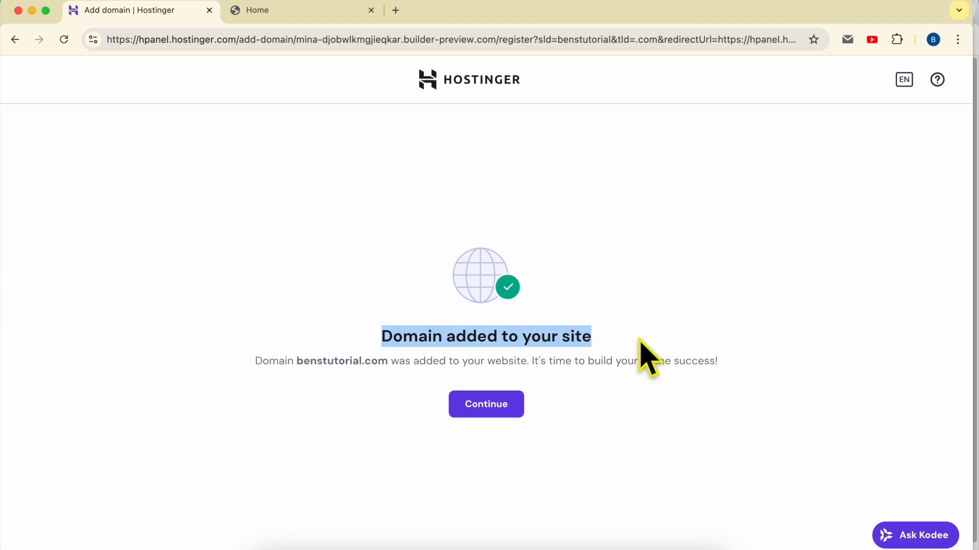
left_click(640, 340)
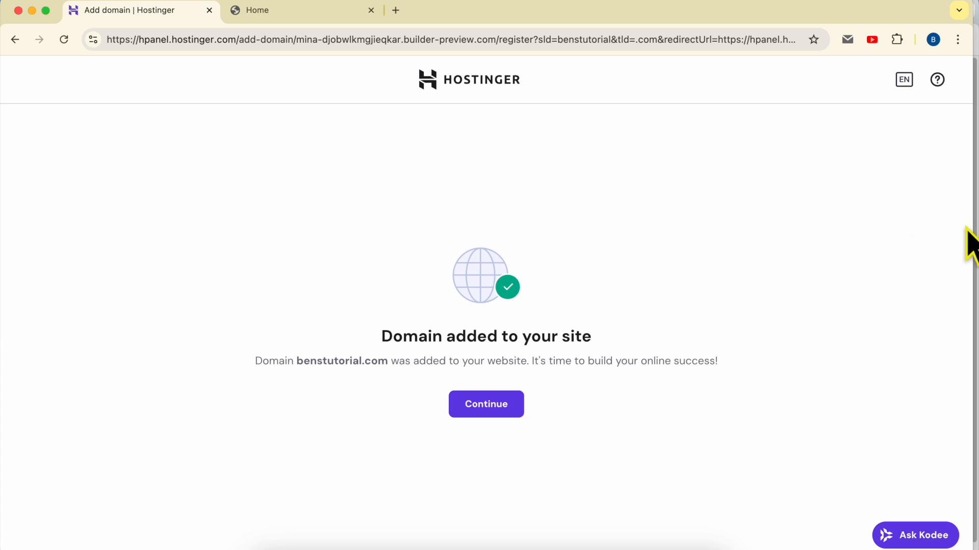
left_click_drag(295, 361, 390, 361)
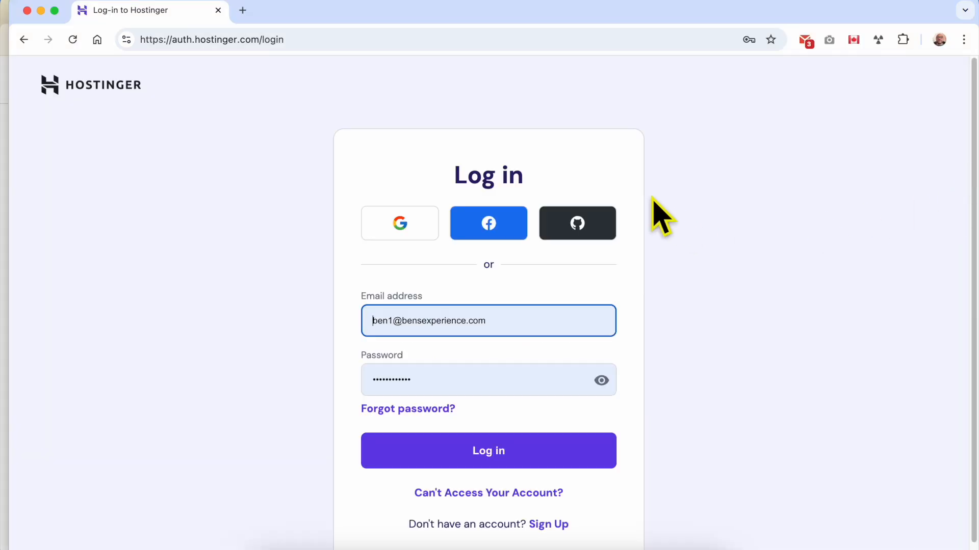
Log in to the other Hostinger account and open the management page of benstutorial.com from its domain portfolio
left_click(445, 448)
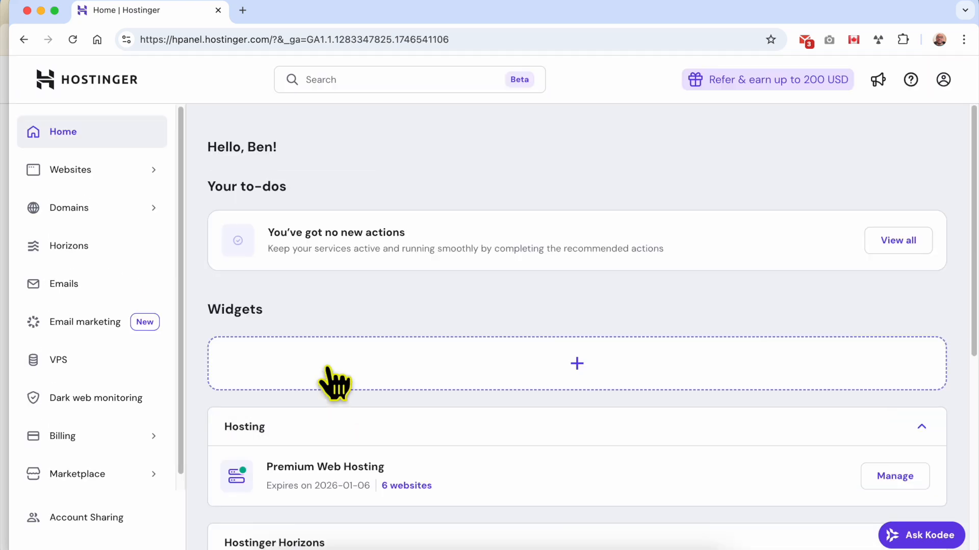
left_click(105, 208)
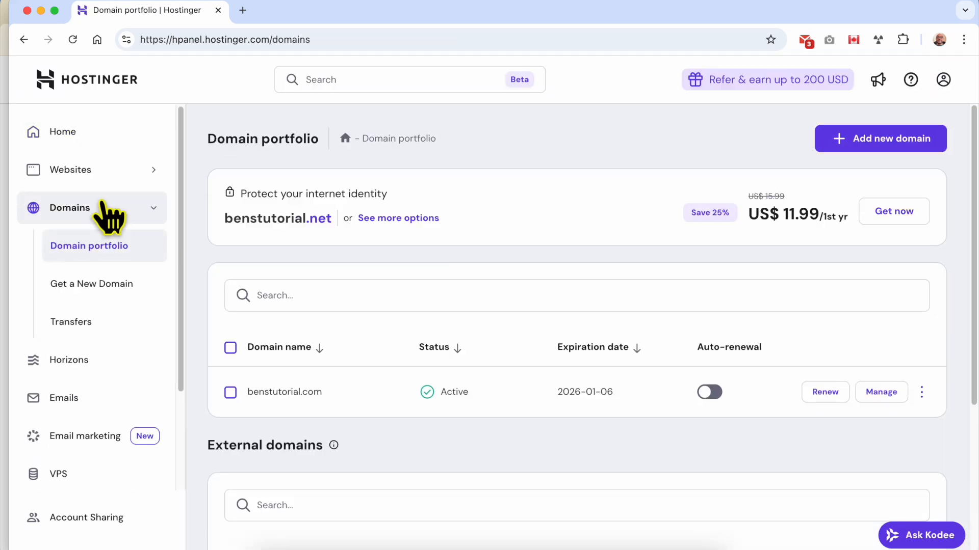
triple_click(362, 392)
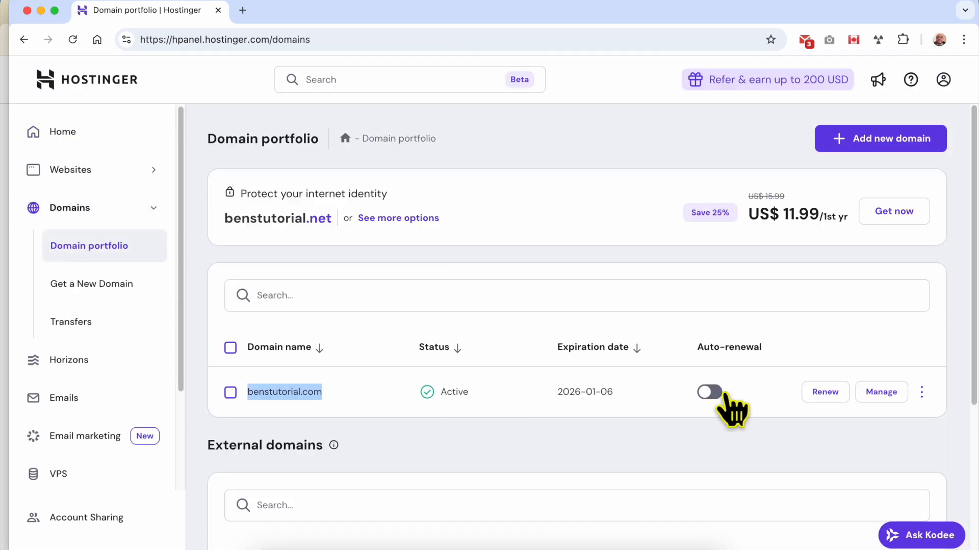
left_click(881, 393)
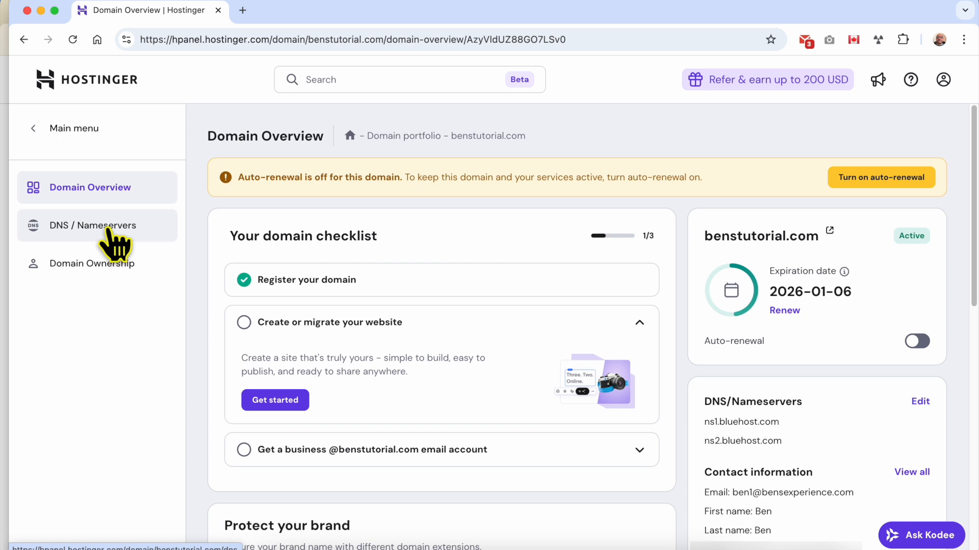
Open the DNS / Nameservers settings of benstutorial.com and check its two current nameservers
left_click(108, 228)
left_click_drag(234, 282, 302, 280)
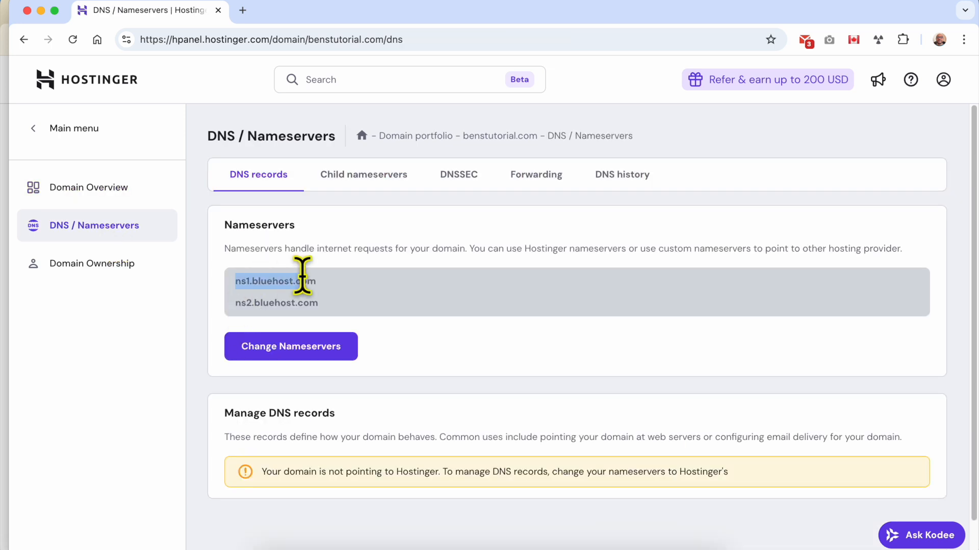
left_click_drag(233, 303, 305, 301)
left_click(249, 306)
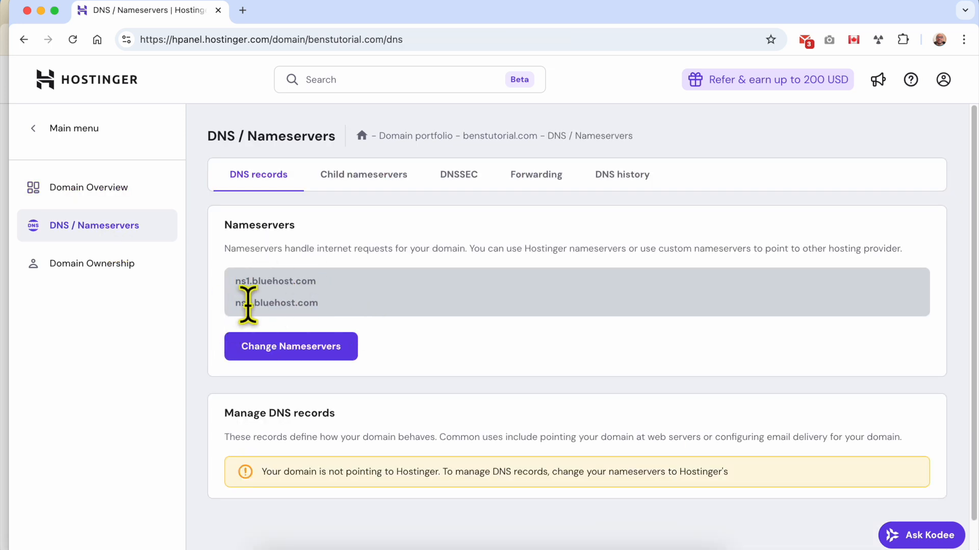
left_click_drag(234, 307, 346, 308)
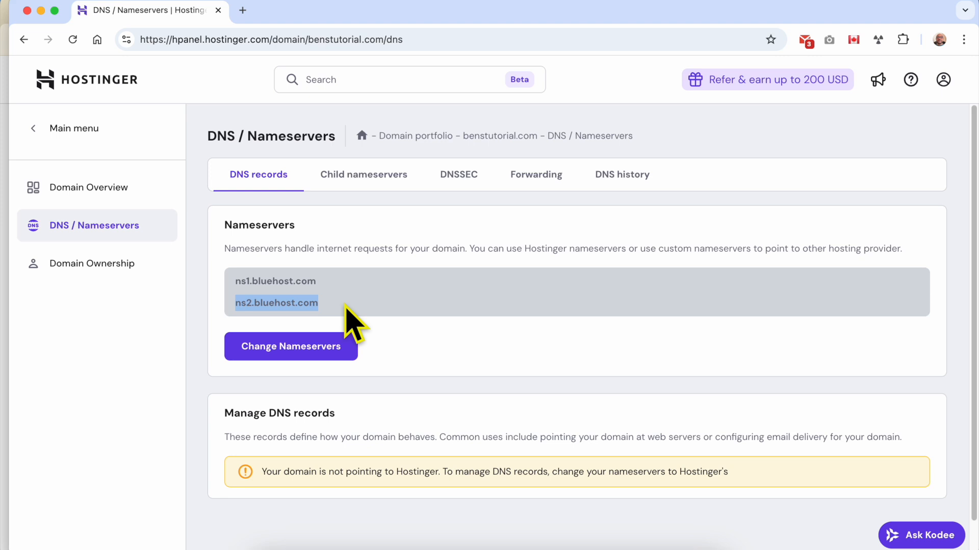
Change the custom nameservers of benstutorial.com to ns1.dns-parking.com and ns2.dns-parking.com and save them
left_click(301, 349)
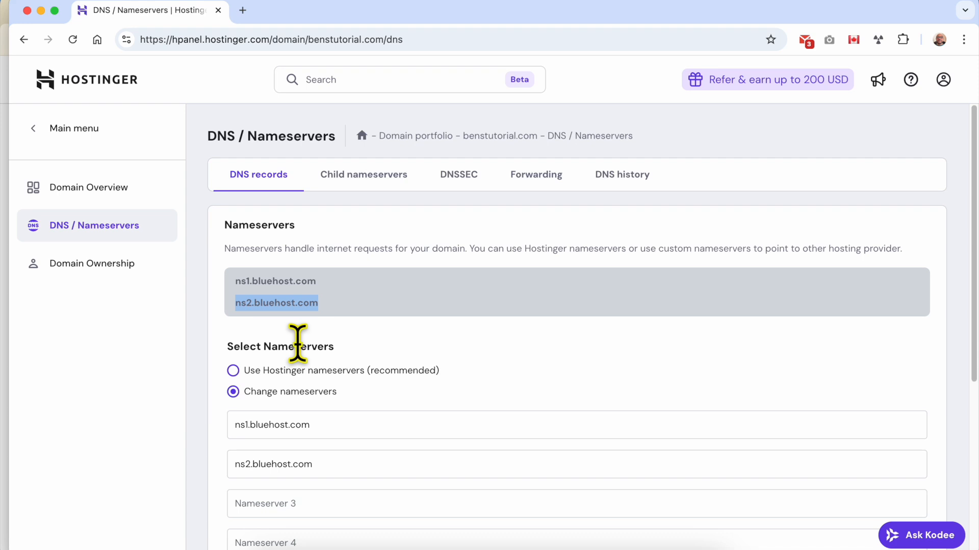
triple_click(268, 422)
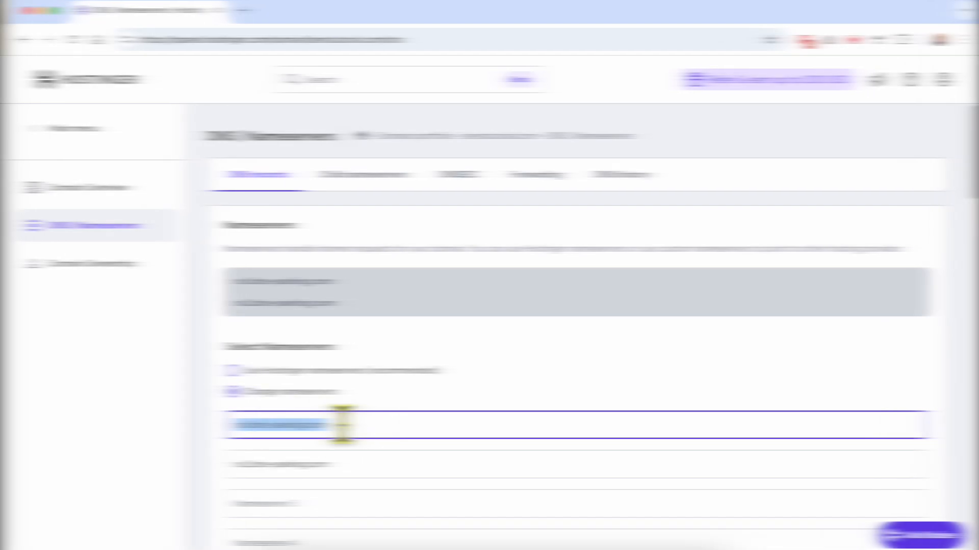
left_click(350, 421)
left_click_drag(348, 426, 258, 443)
scroll(259, 445, "up", 5)
scroll(261, 447, "down", 3)
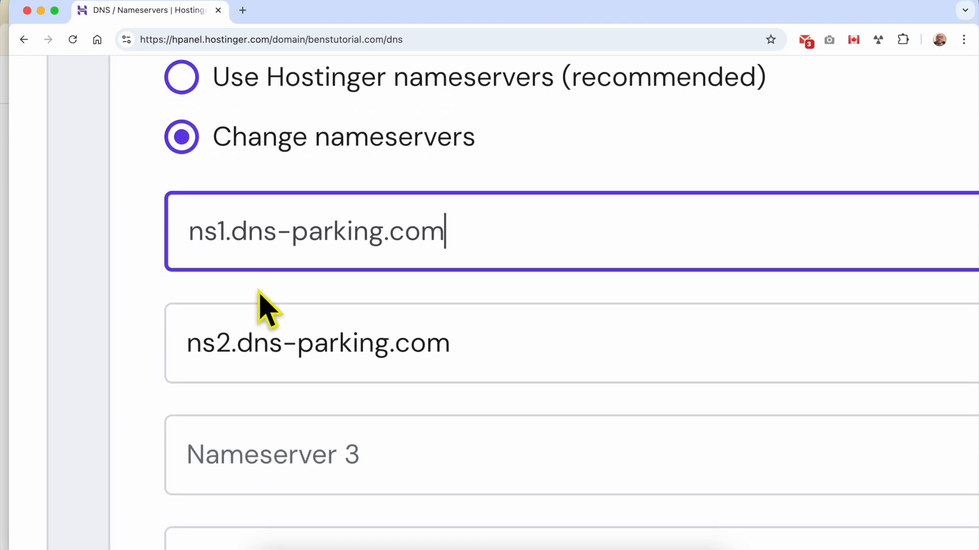
triple_click(252, 239)
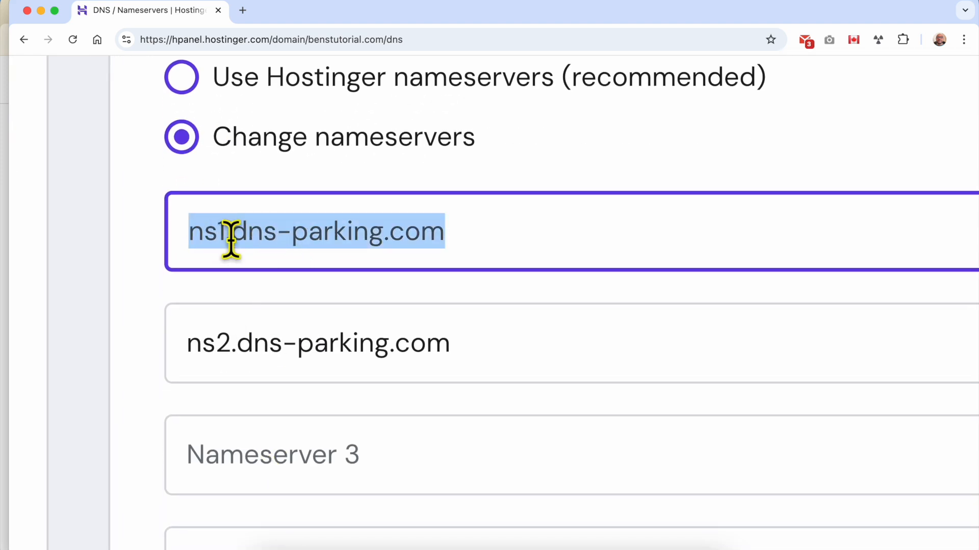
left_click(232, 239)
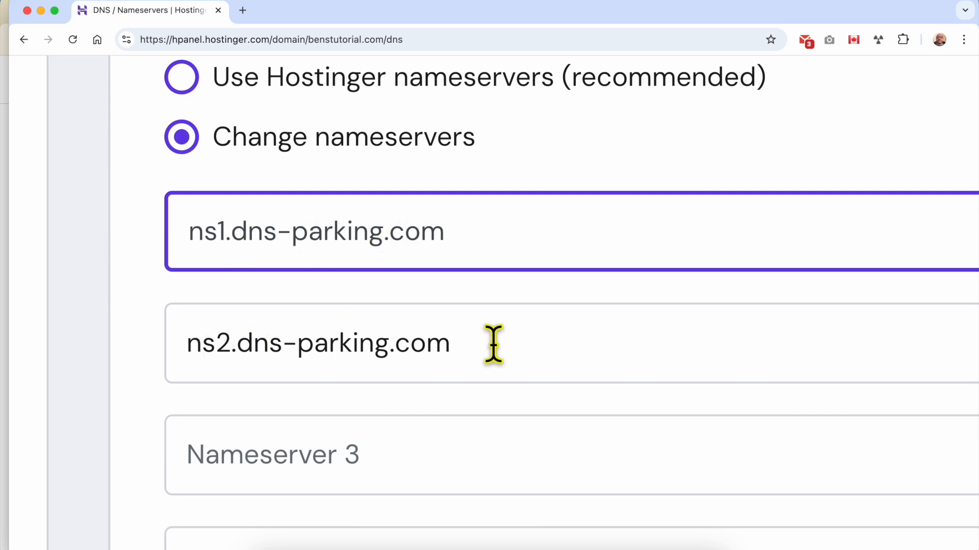
scroll(322, 346, "down", 5)
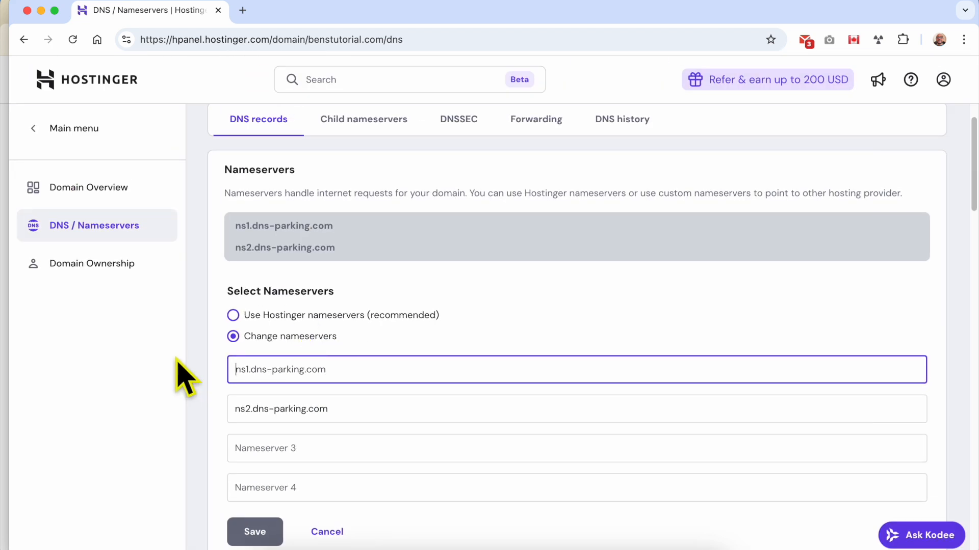
triple_click(380, 375)
key("Tab")
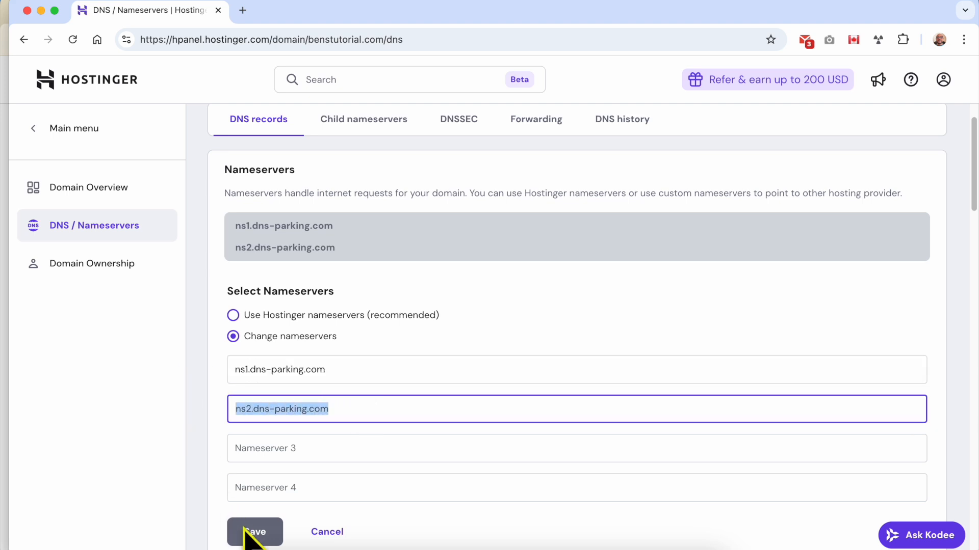
left_click(258, 533)
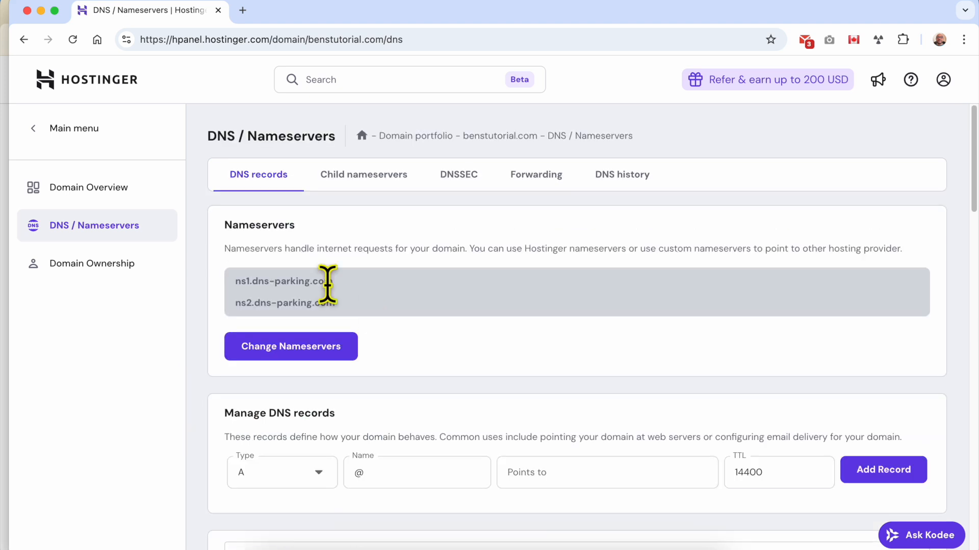
Check the two saved nameservers of benstutorial.com
triple_click(291, 281)
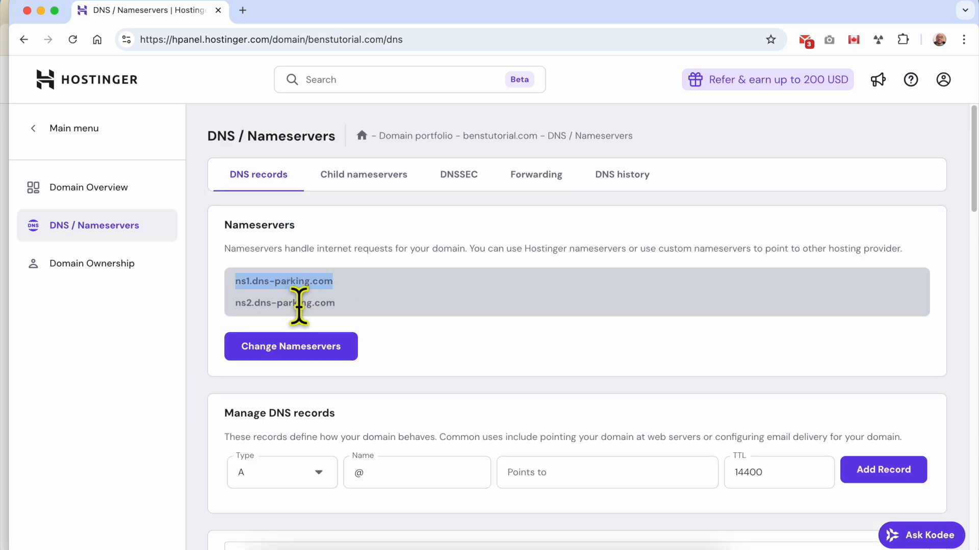
left_click(357, 311)
left_click_drag(382, 310, 234, 291)
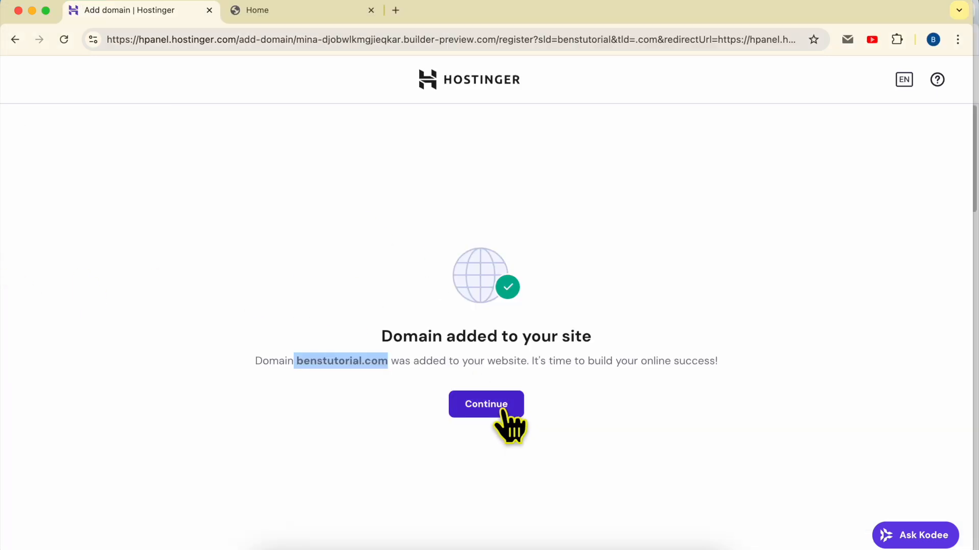
Finish adding the domain in the hosting account, then open the live benstutorial.com site from the websites list and check its address
left_click(503, 412)
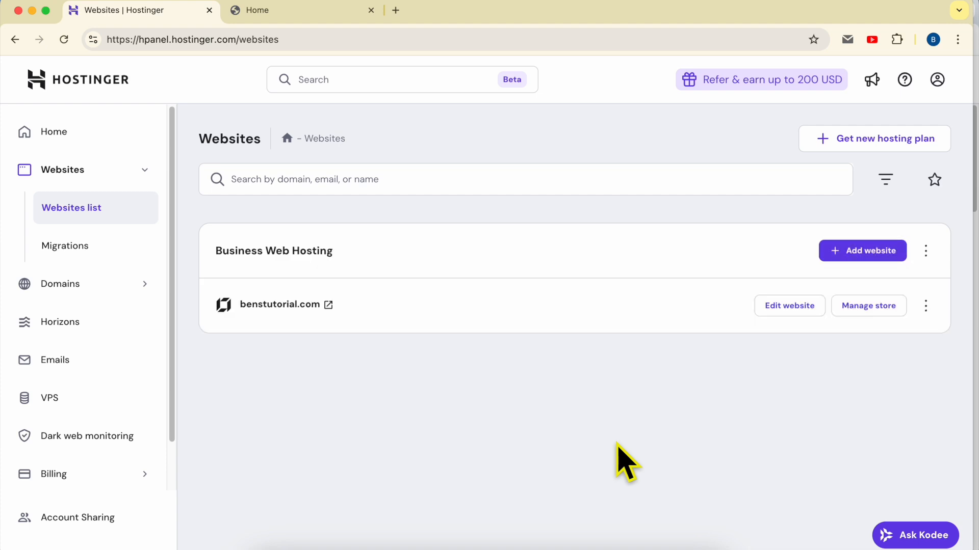
triple_click(372, 308)
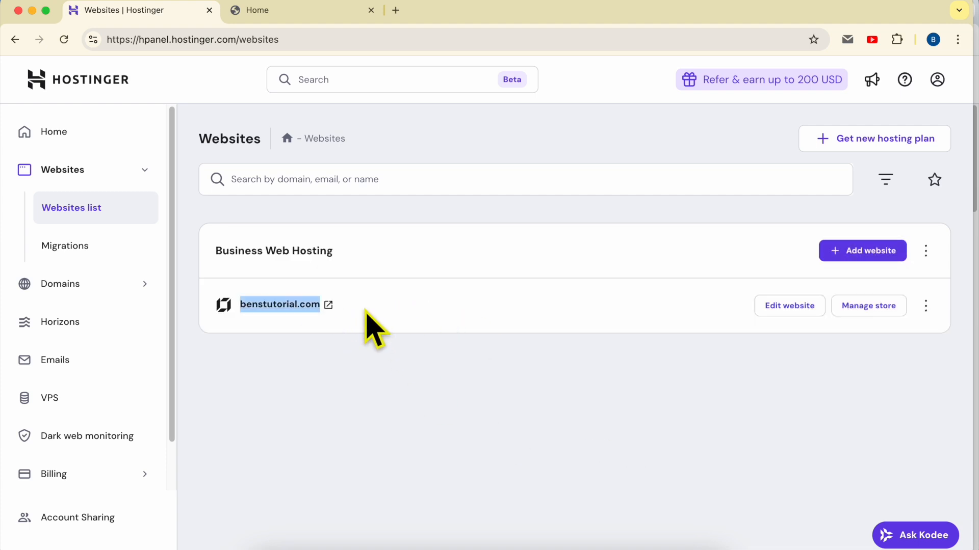
left_click(365, 311)
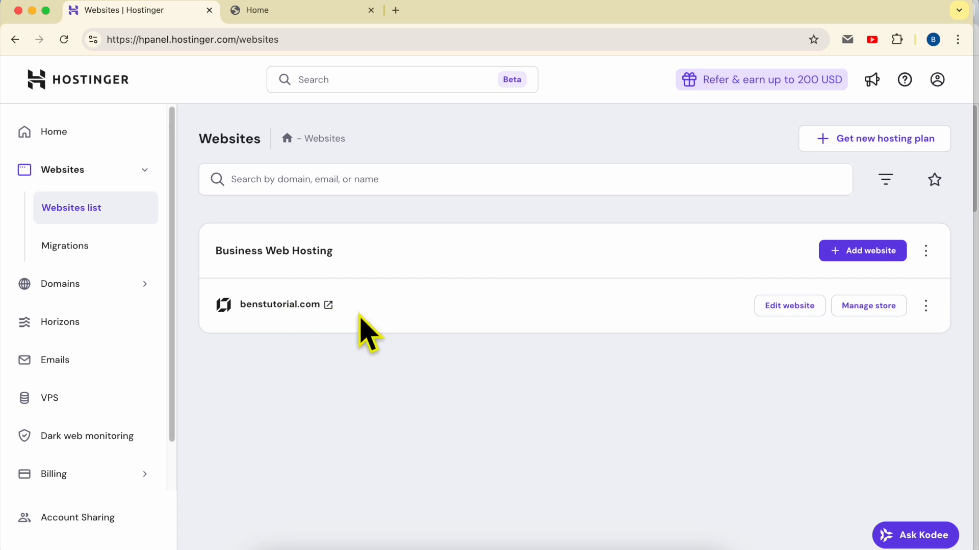
left_click(329, 305)
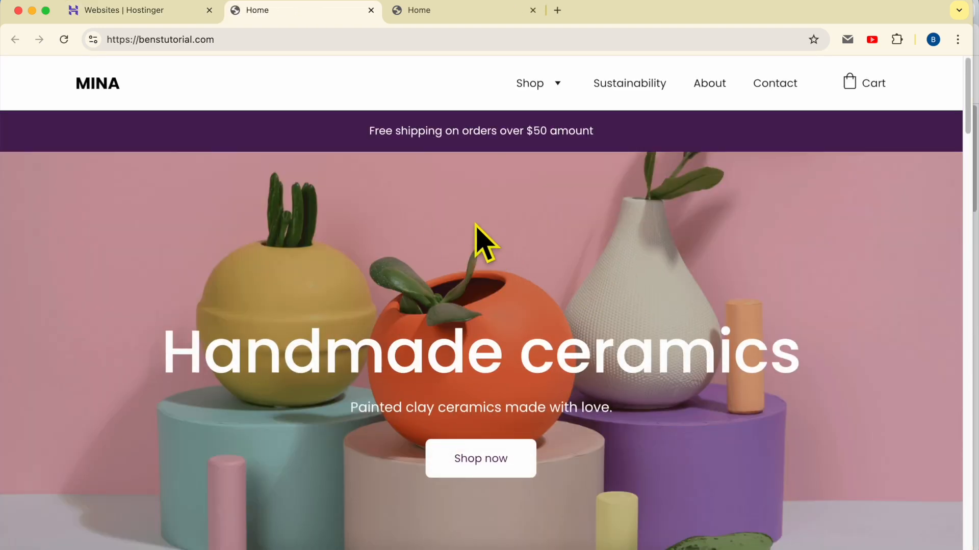
left_click(218, 40)
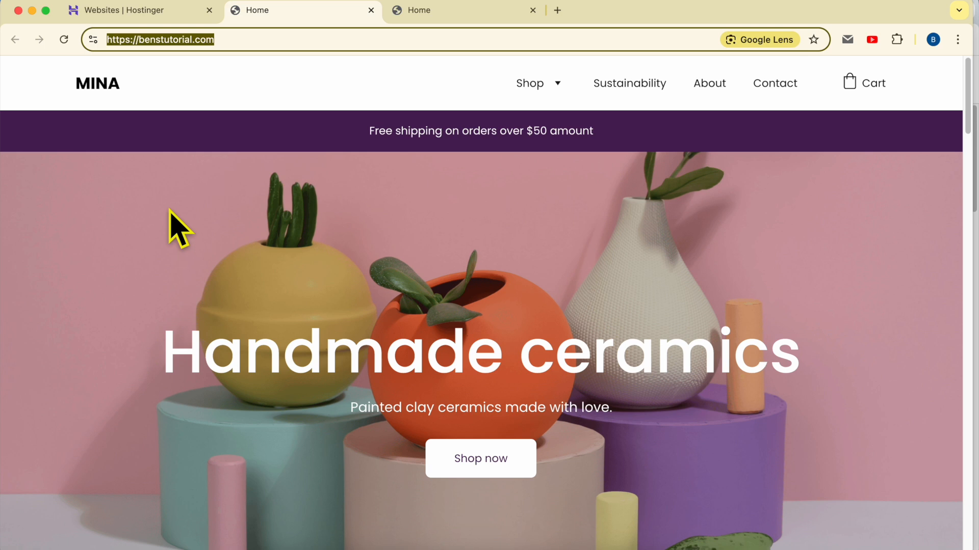
Return to the websites list to check the connected domain, then review its nameservers in the other Hostinger account
left_click(168, 12)
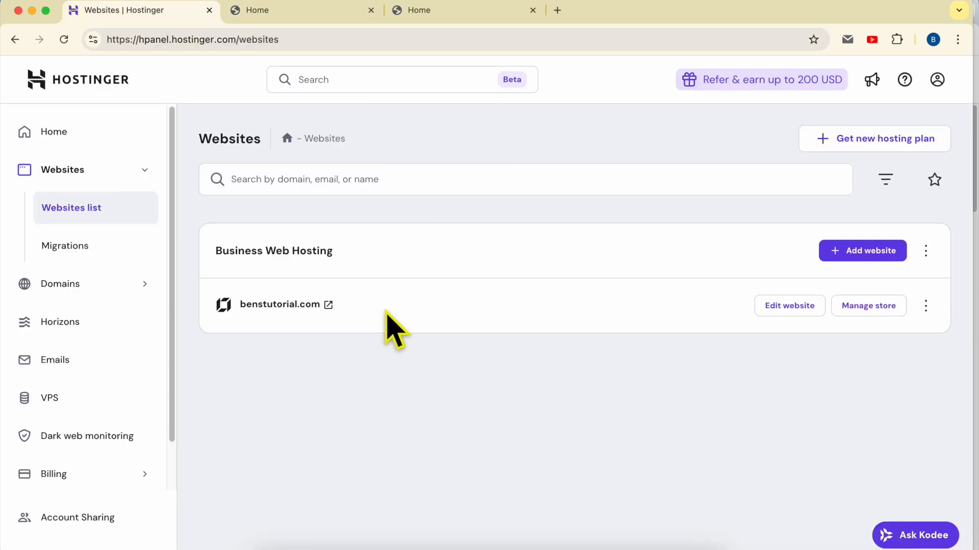
left_click_drag(322, 307, 237, 313)
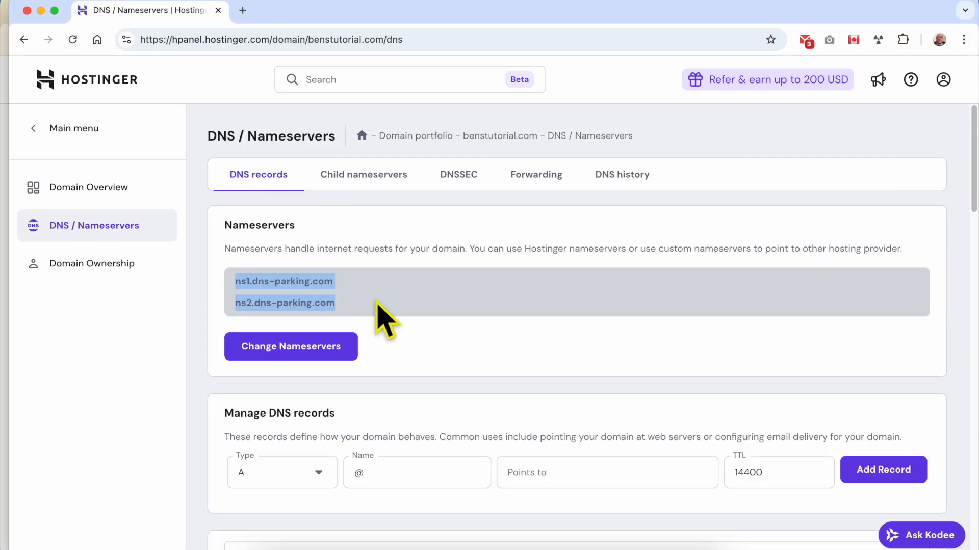
left_click(366, 304)
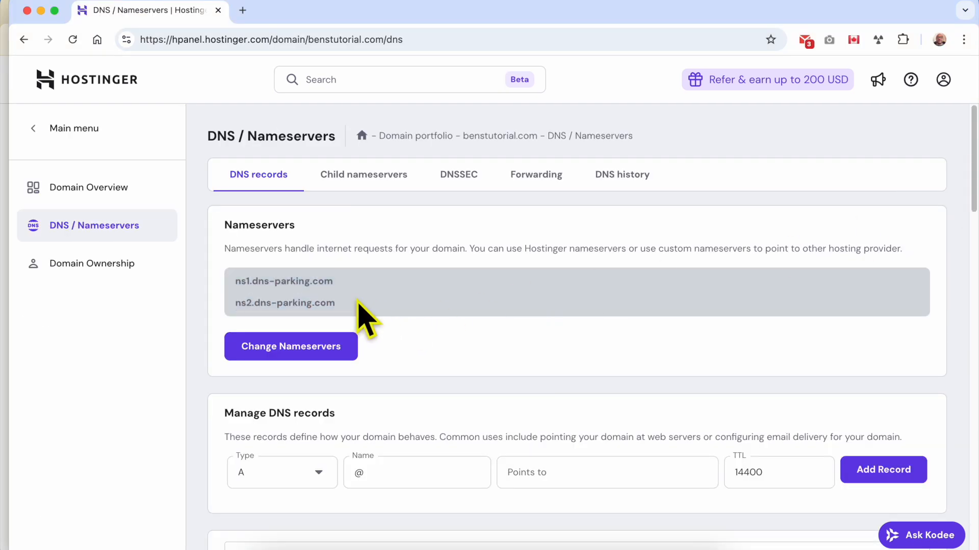
left_click_drag(343, 304, 238, 280)
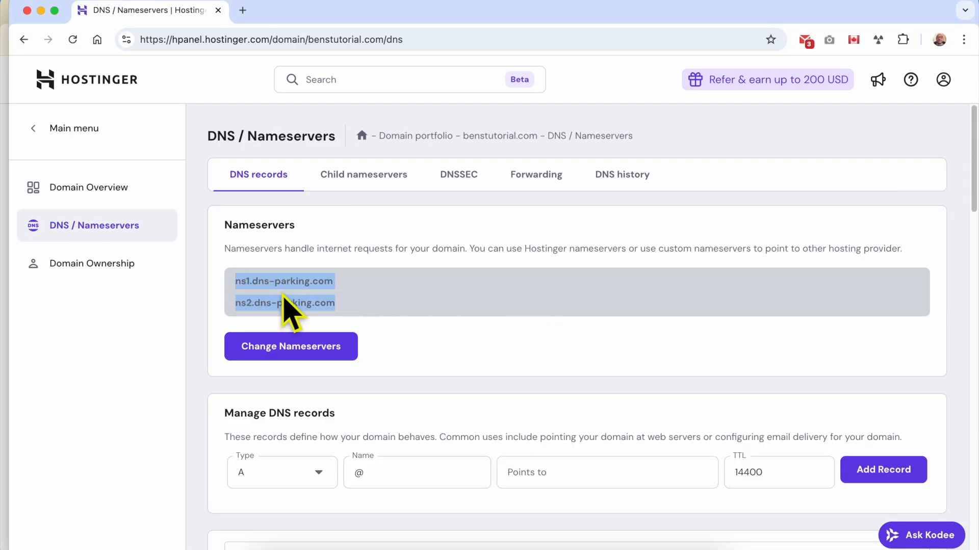
scroll(283, 295, "up", 5)
left_click(516, 303)
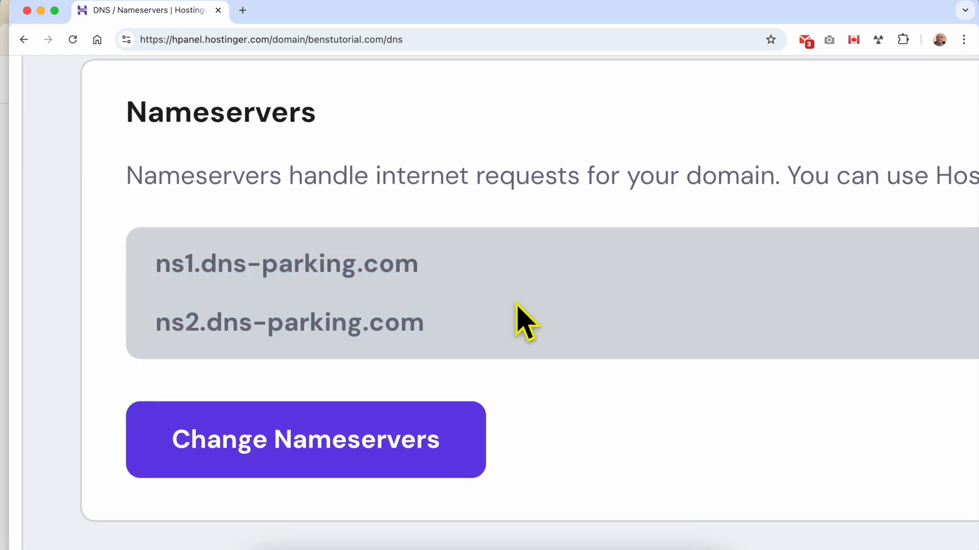
scroll(525, 321, "down", 5)
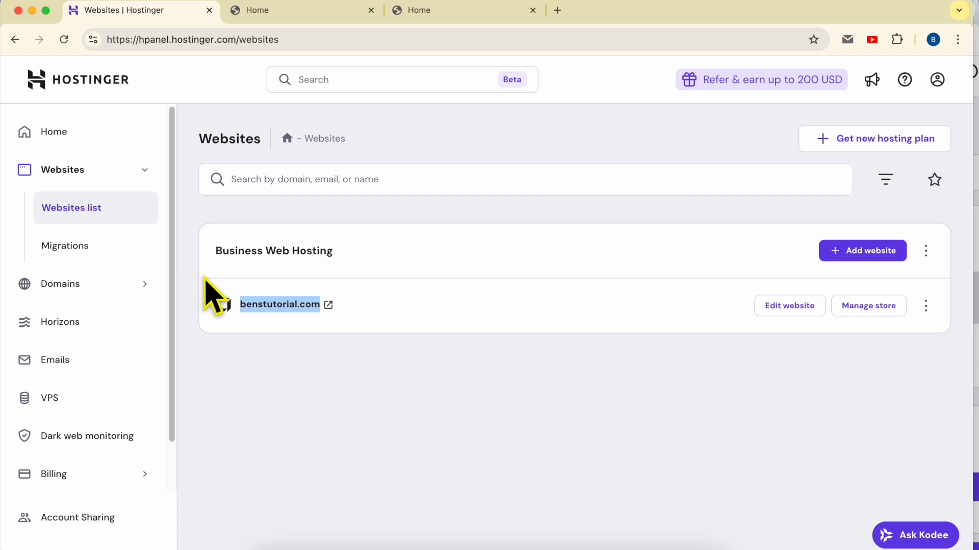
Open the benstutorial.com website for editing in the website builder from the websites list
left_click(489, 356)
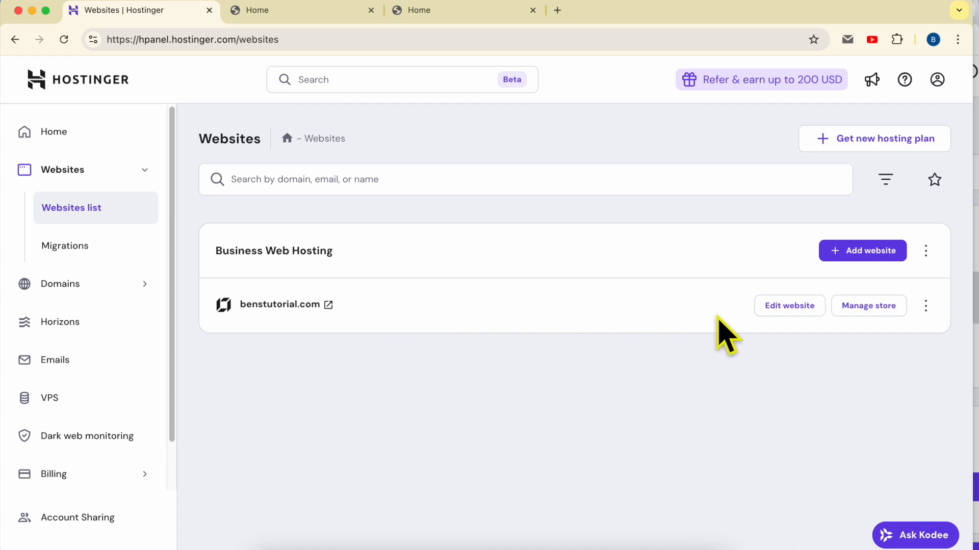
left_click(804, 320)
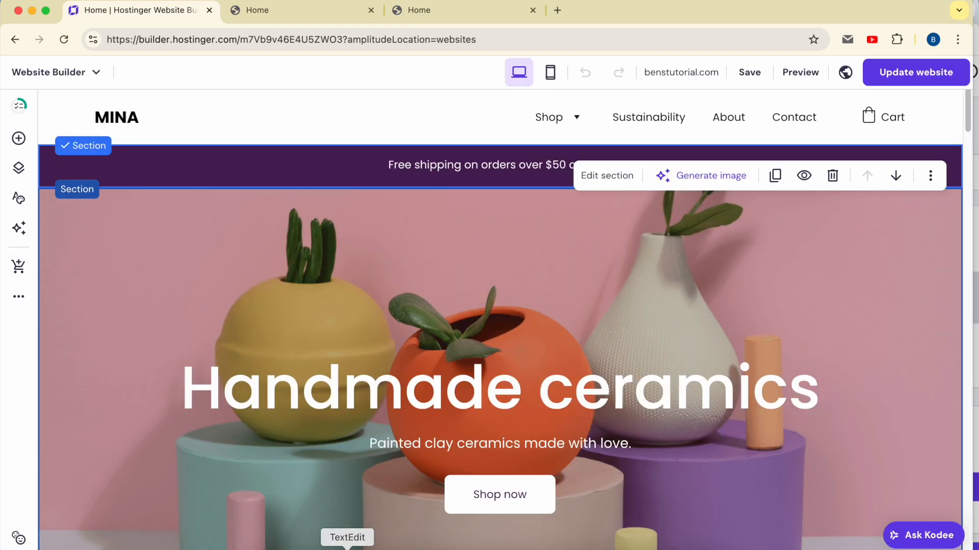
Consult the line "How to use Hostinger Website builder" in the TextEdit outline, then return to the website builder
left_click(347, 549)
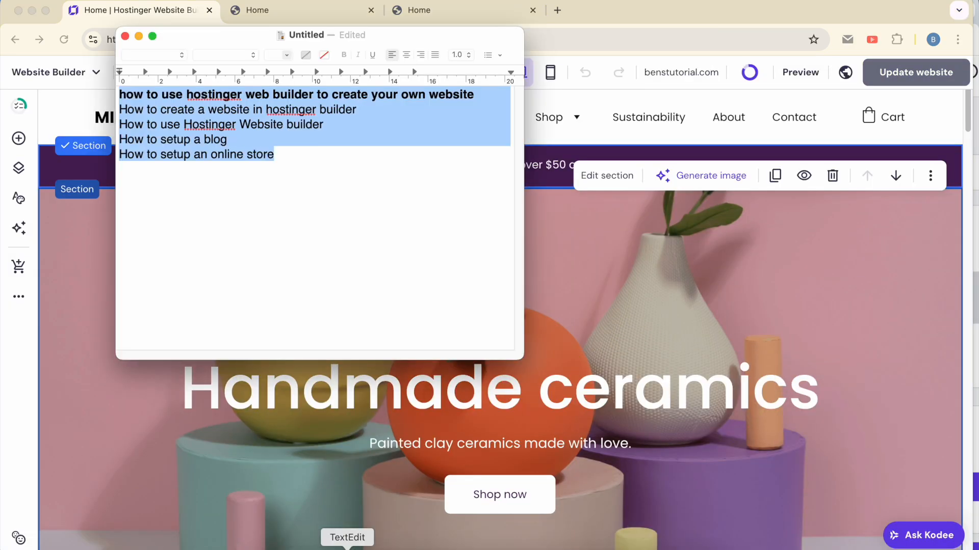
left_click(297, 179)
triple_click(261, 122)
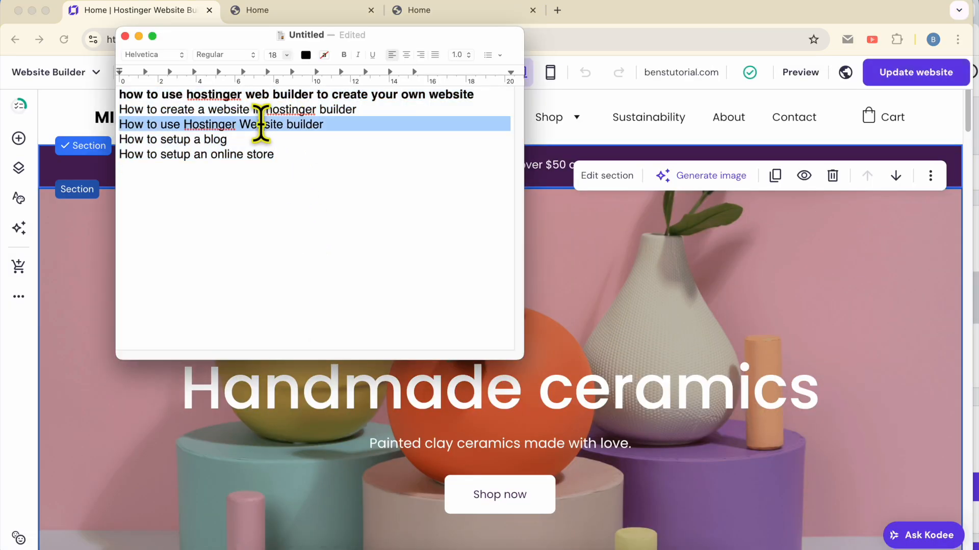
left_click(601, 312)
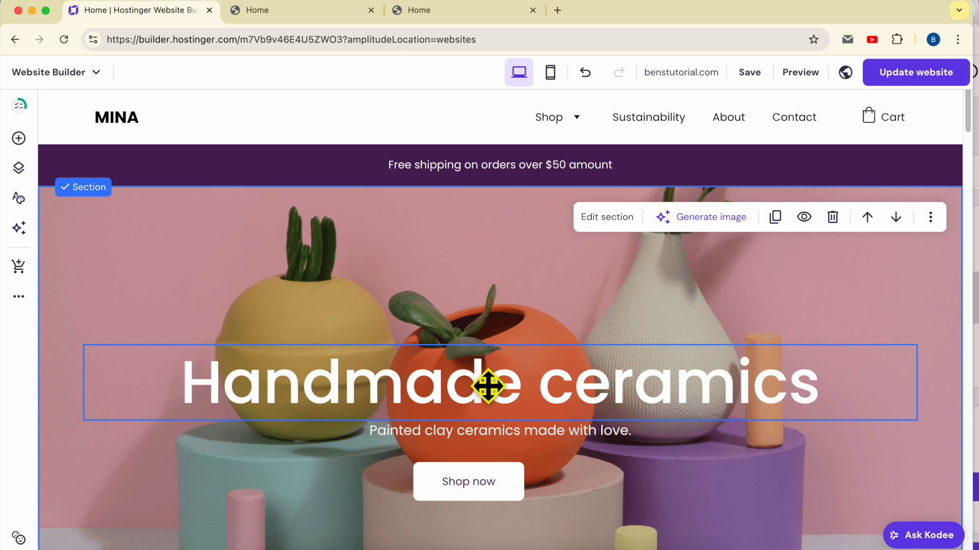
Move the "Handmade ceramics" heading, its subtitle and the "Shop now" button higher up in the hero section
left_click(487, 385)
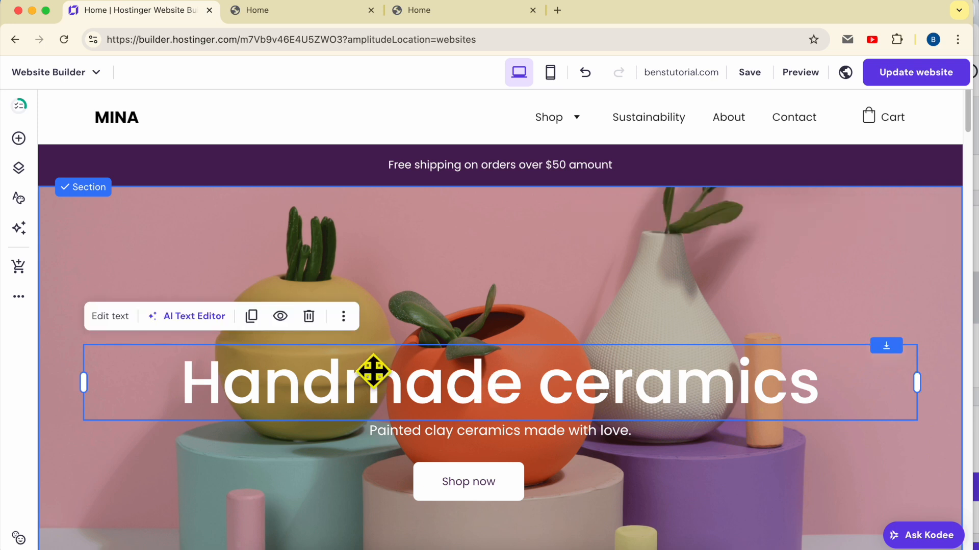
left_click(450, 257)
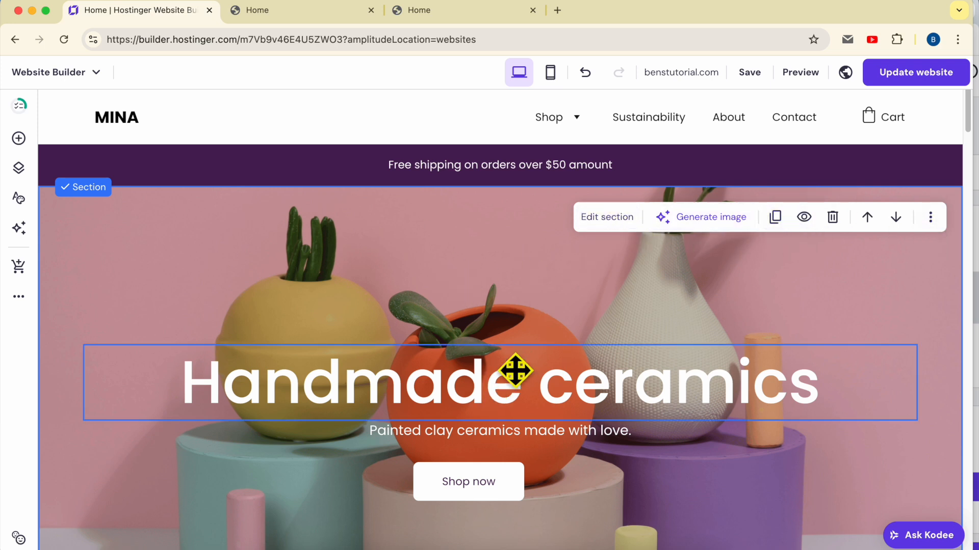
left_click(496, 383)
left_click_drag(502, 389, 500, 285)
left_click(474, 430)
left_click_drag(474, 430, 484, 346)
left_click_drag(462, 472, 466, 375)
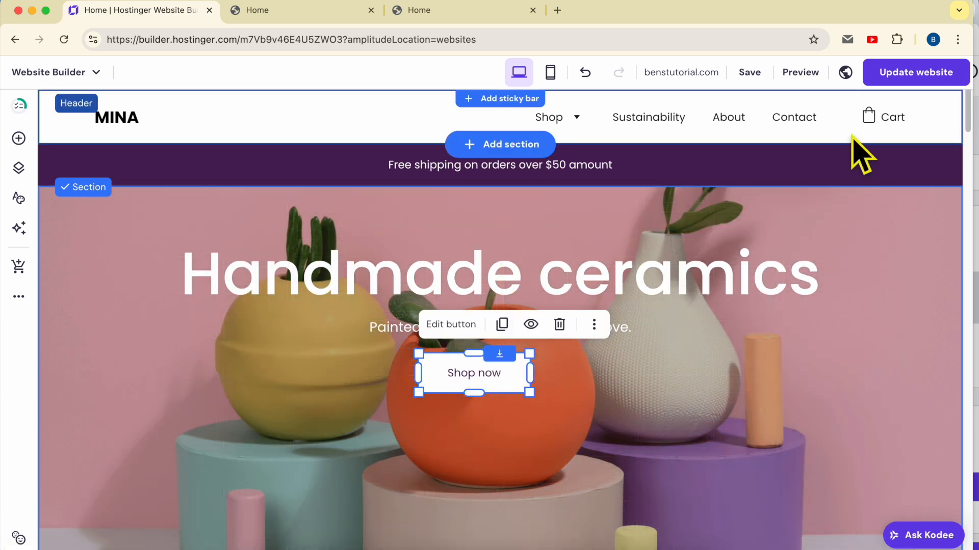
Publish the updated website, view the live benstutorial.com page and return to the editor
left_click(907, 74)
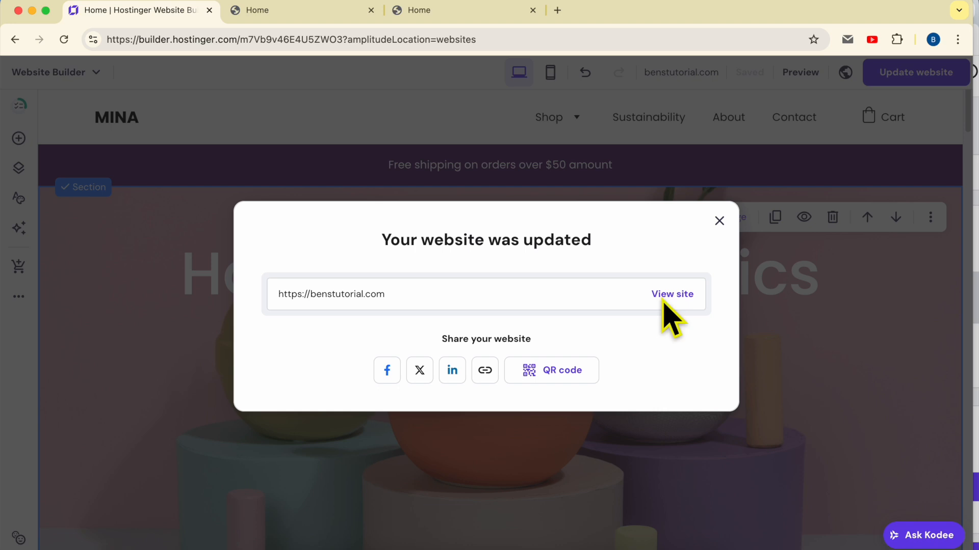
left_click(664, 300)
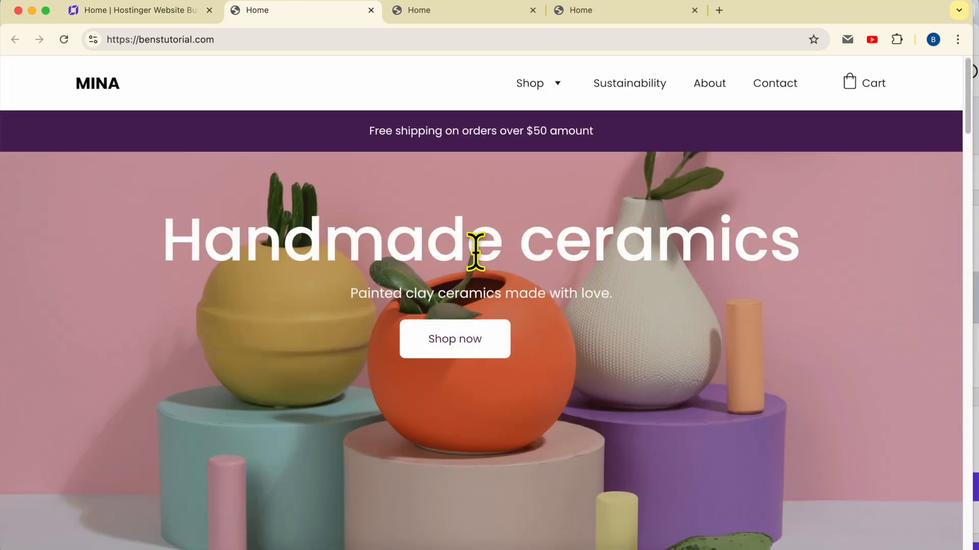
left_click(148, 11)
Reduce the height of the hero section by moving its lower edge up
scroll(607, 413, "down", 6)
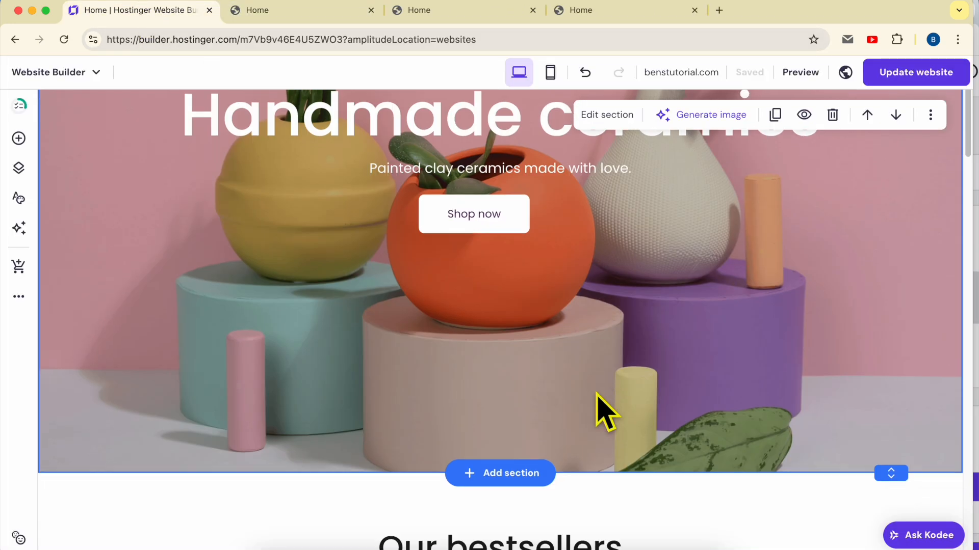
mouse_move(472, 408)
left_mouse_down()
mouse_move(476, 393)
mouse_move(481, 411)
mouse_move(479, 400)
left_mouse_up()
mouse_move(892, 438)
left_mouse_down()
mouse_move(892, 463)
mouse_move(892, 430)
left_mouse_up()
left_click_drag(895, 339, 893, 310)
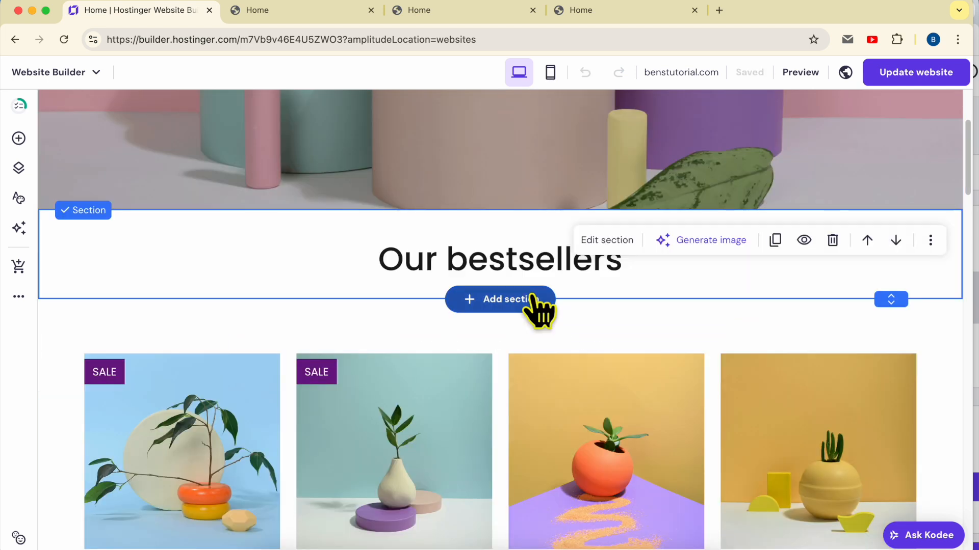
Delete the "Our bestsellers" heading from the section below the hero image
scroll(535, 300, "down", 1)
left_click(518, 213)
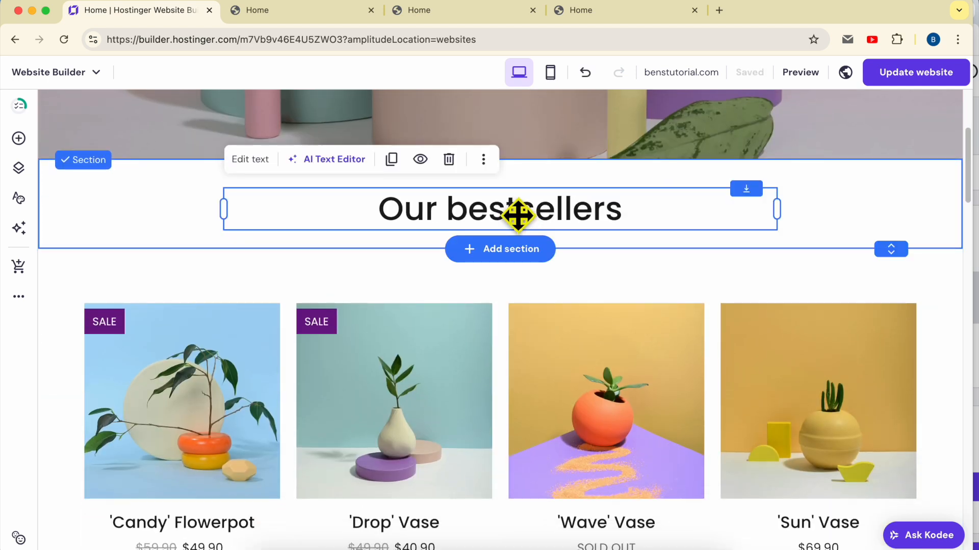
left_click(448, 160)
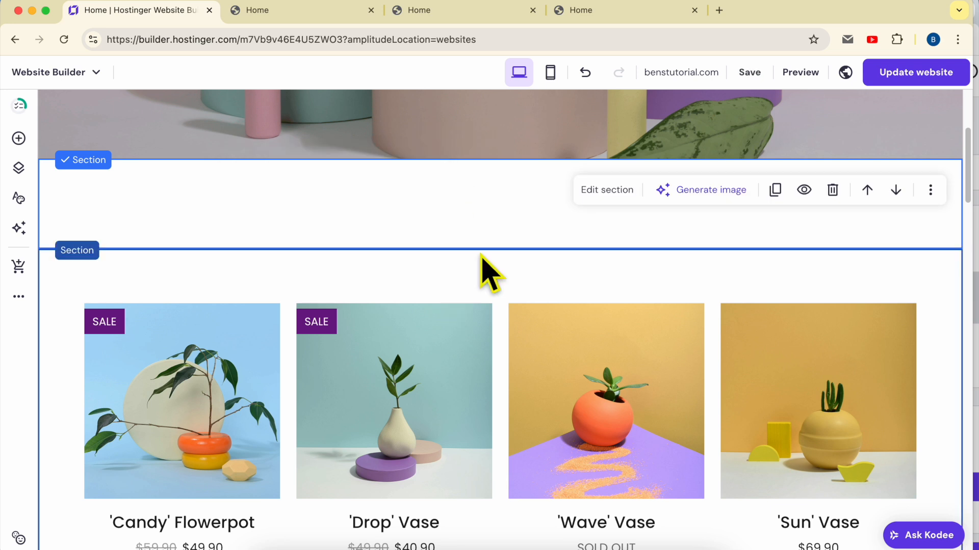
Undo the deletion of the "Our bestsellers" heading
left_click(586, 74)
Apply the Paragraph 1 text style to the "Home decor items" heading
scroll(561, 246, "down", 8)
scroll(525, 252, "down", 1)
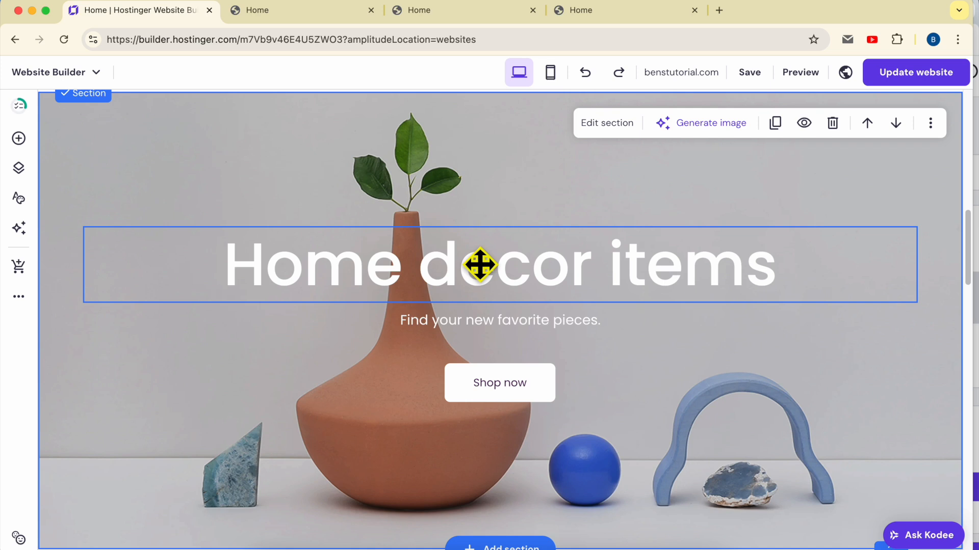
left_click(480, 265)
triple_click(480, 265)
left_click(479, 264)
left_click(480, 264)
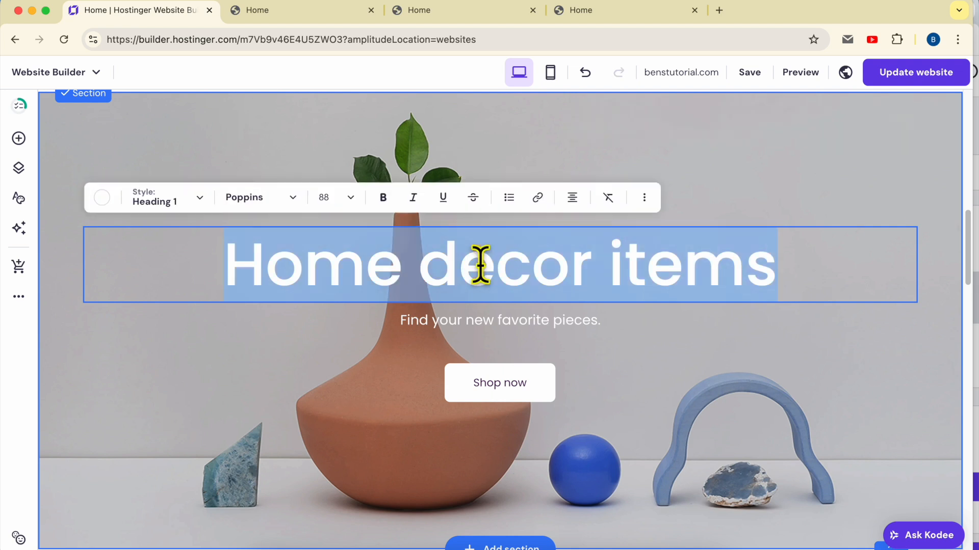
left_click(194, 204)
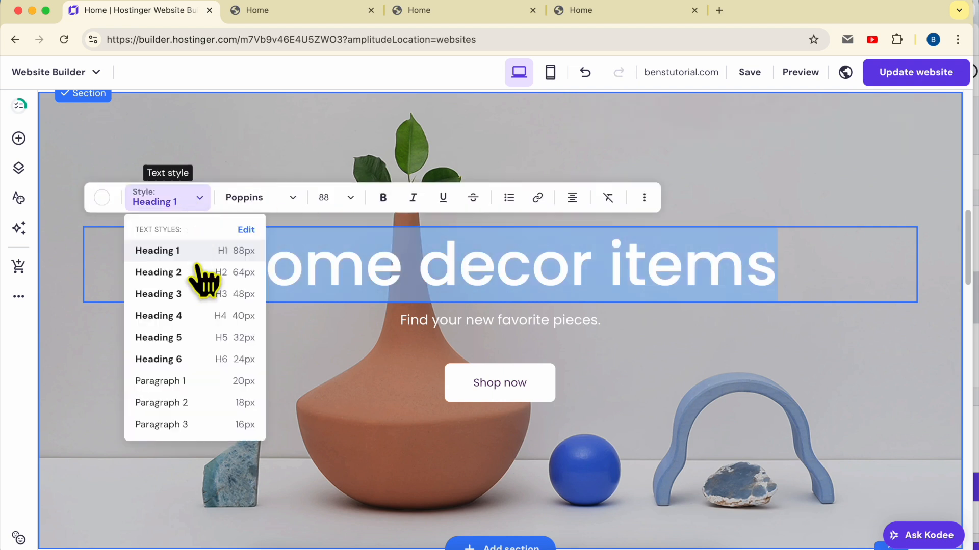
left_click(178, 378)
Try the Heading 4 style on the "Home decor items" heading and undo the text style changes
left_click(197, 202)
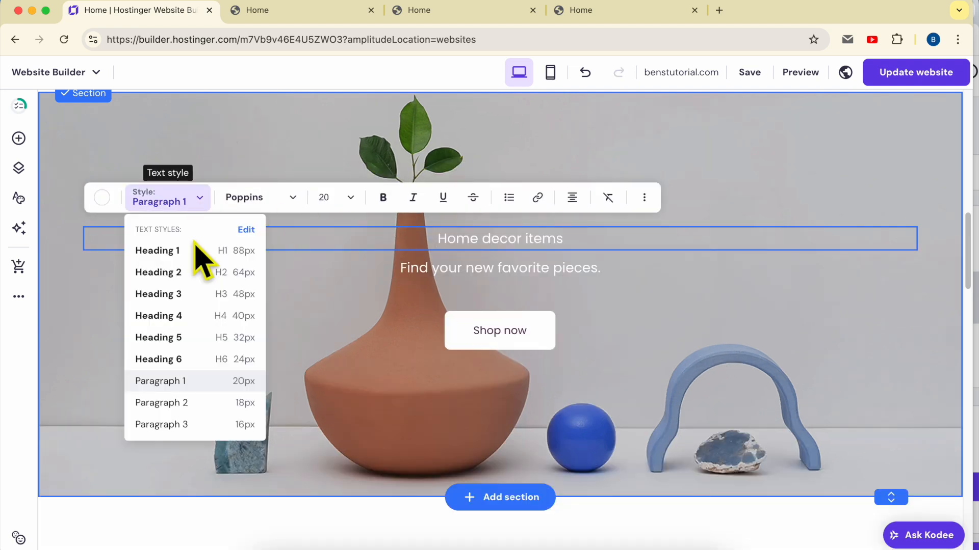
left_click(194, 317)
key("Escape")
left_click(191, 204)
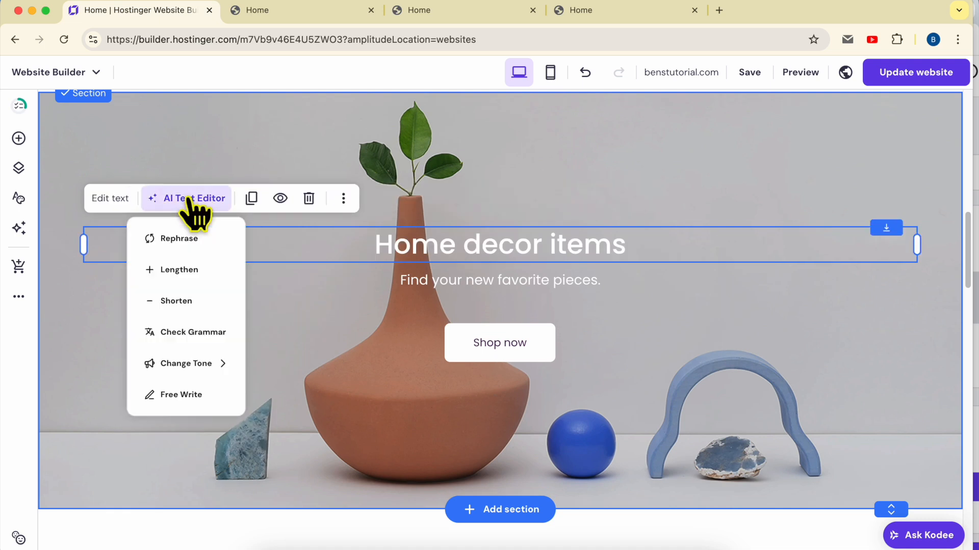
double_click(440, 239)
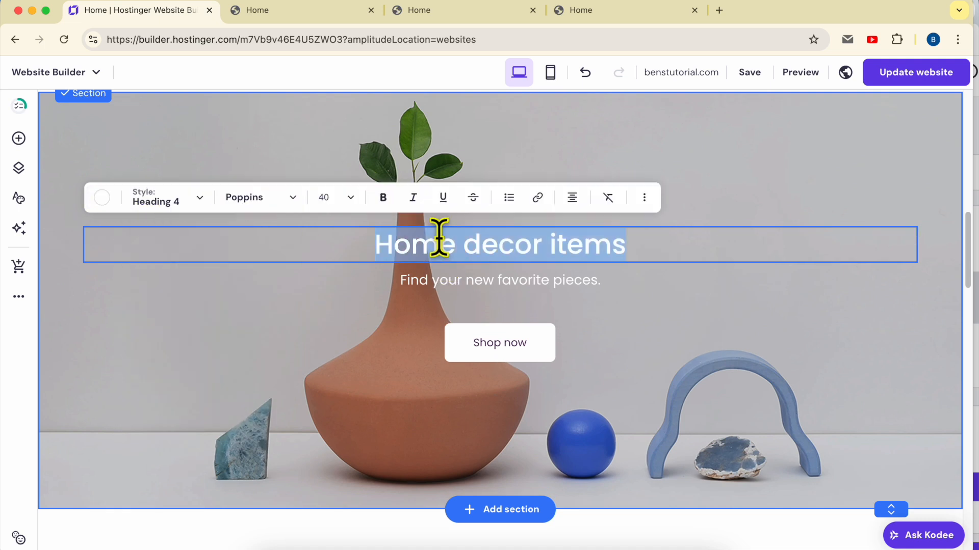
left_click(583, 73)
left_click(584, 73)
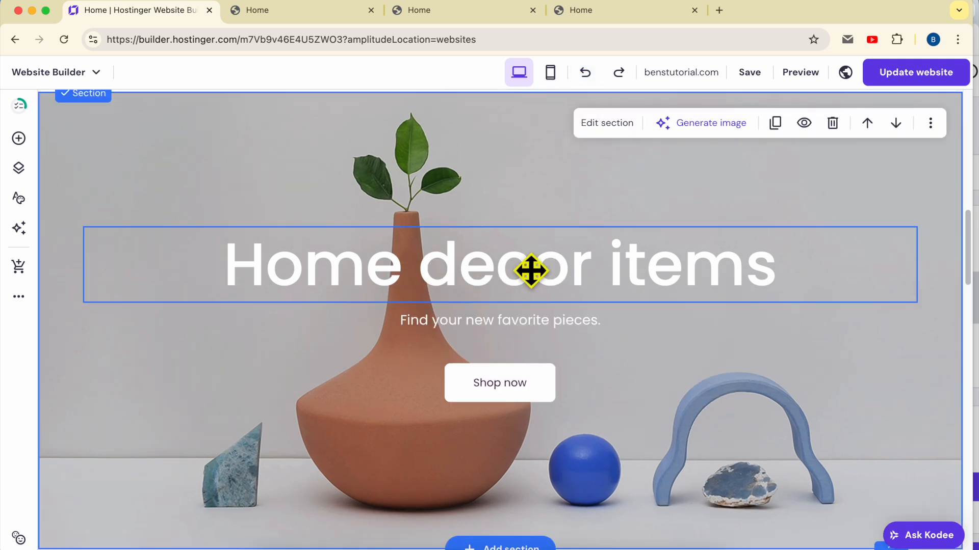
Delete the whole "Home decor items" section from the page and undo the deletion
scroll(632, 316, "down", 3)
scroll(619, 294, "up", 5)
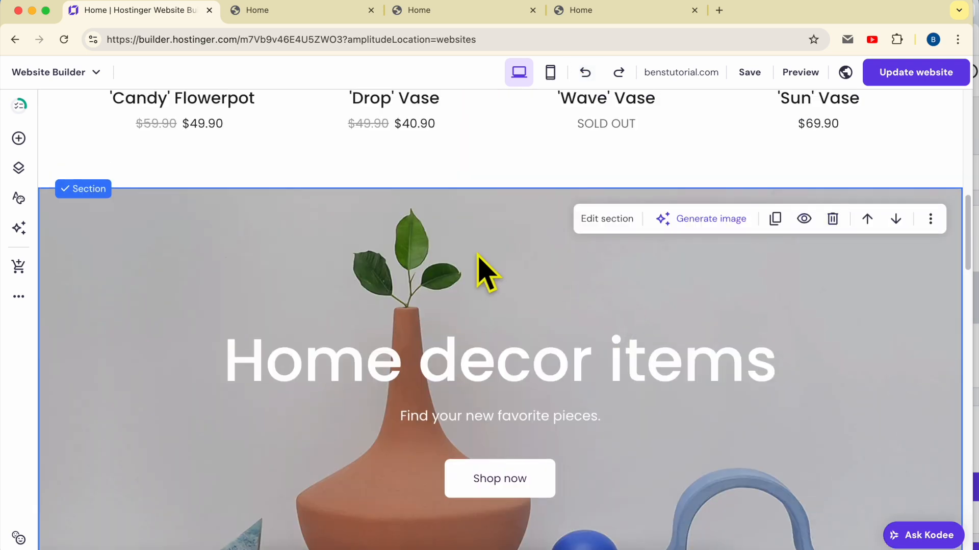
left_click(833, 219)
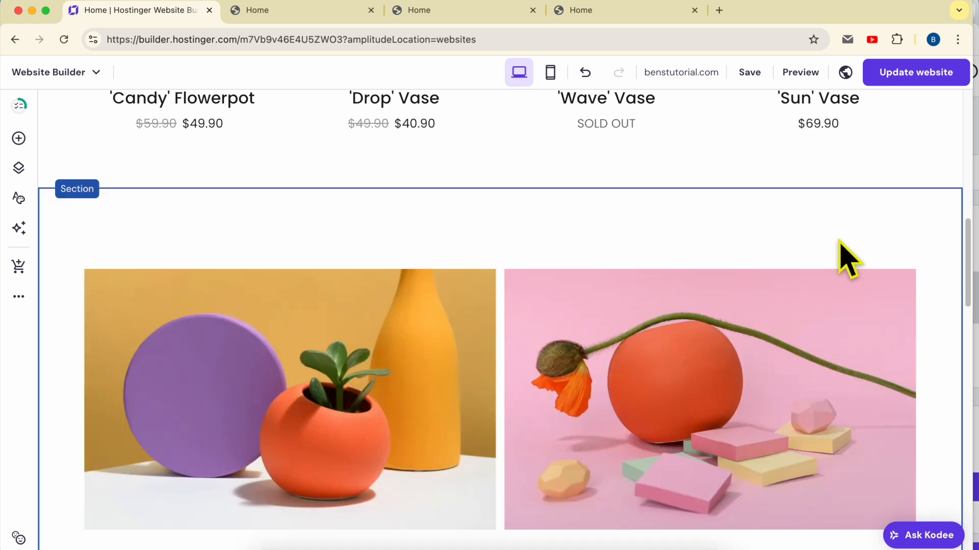
left_click(585, 74)
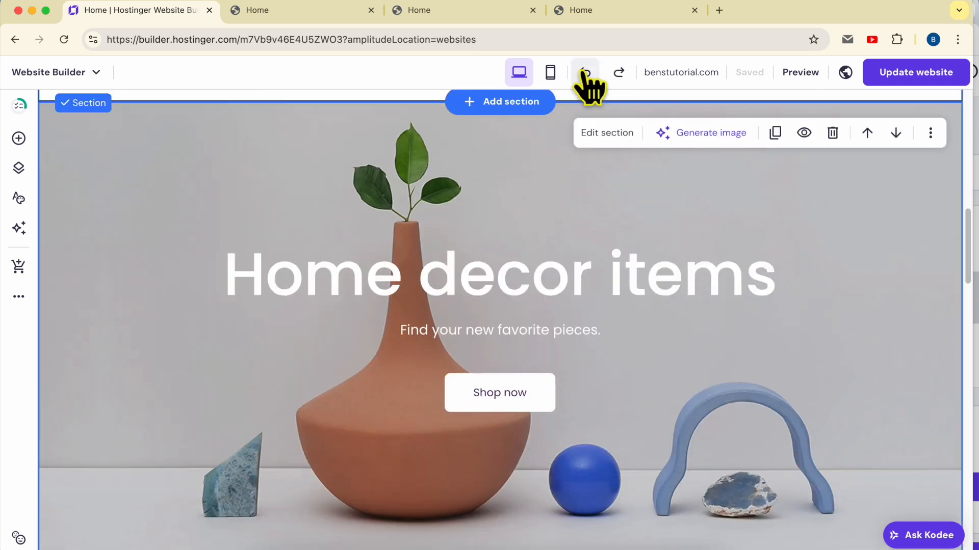
Open the AI section generator for a new section below the hero image and close it without generating anything
scroll(601, 343, "down", 10)
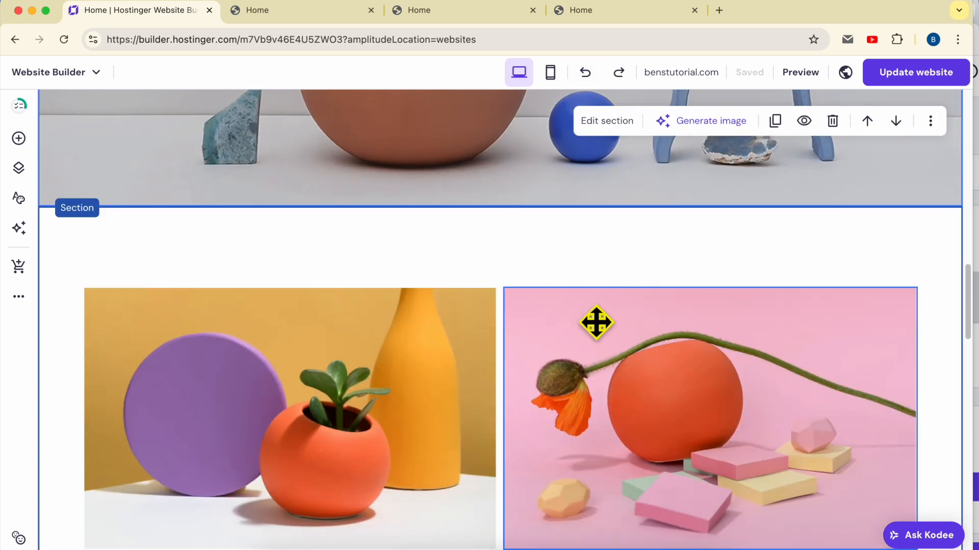
scroll(604, 343, "up", 8)
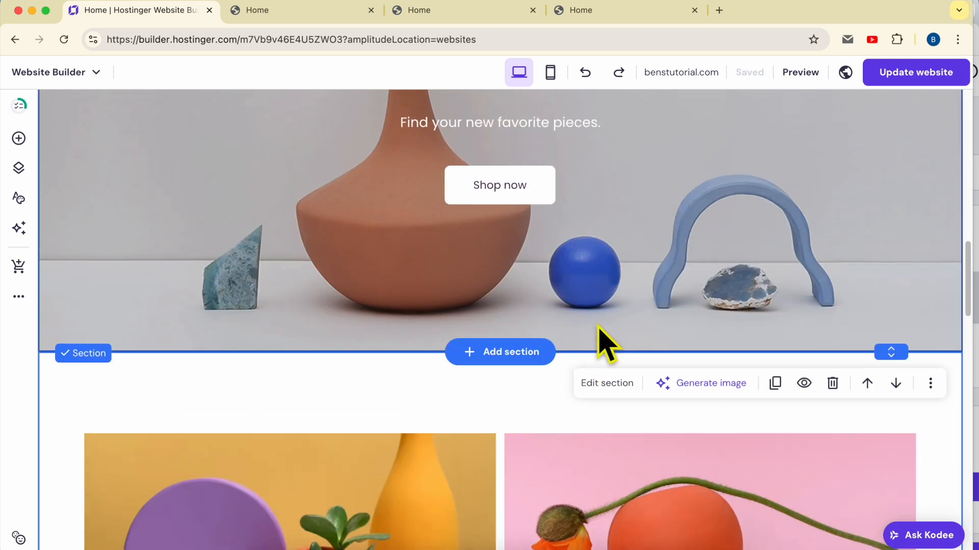
scroll(604, 343, "up", 8)
scroll(604, 343, "down", 4)
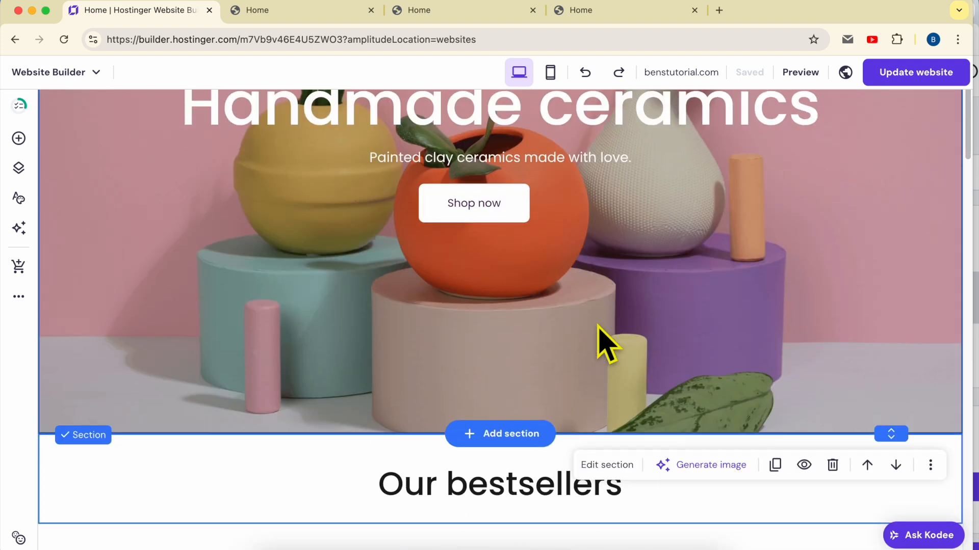
scroll(599, 327, "down", 2)
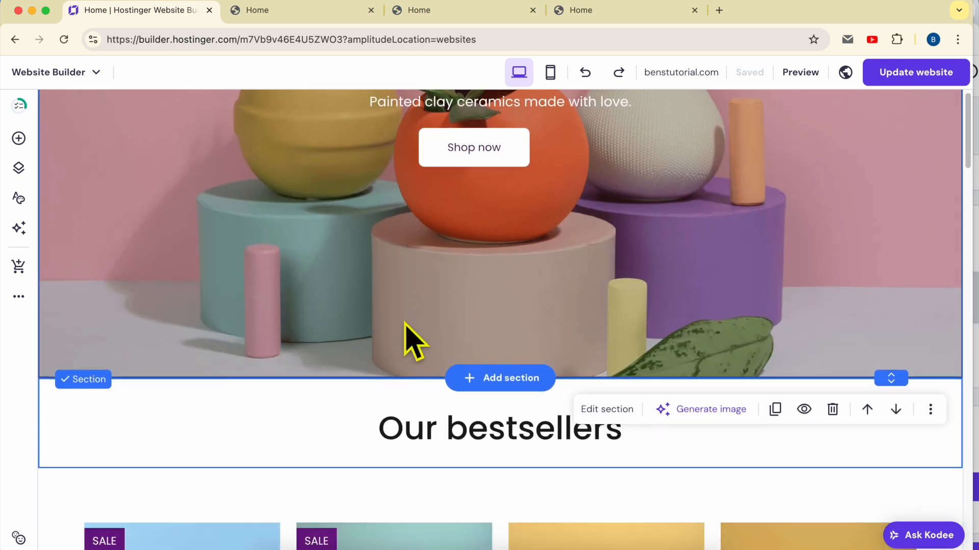
left_click(515, 380)
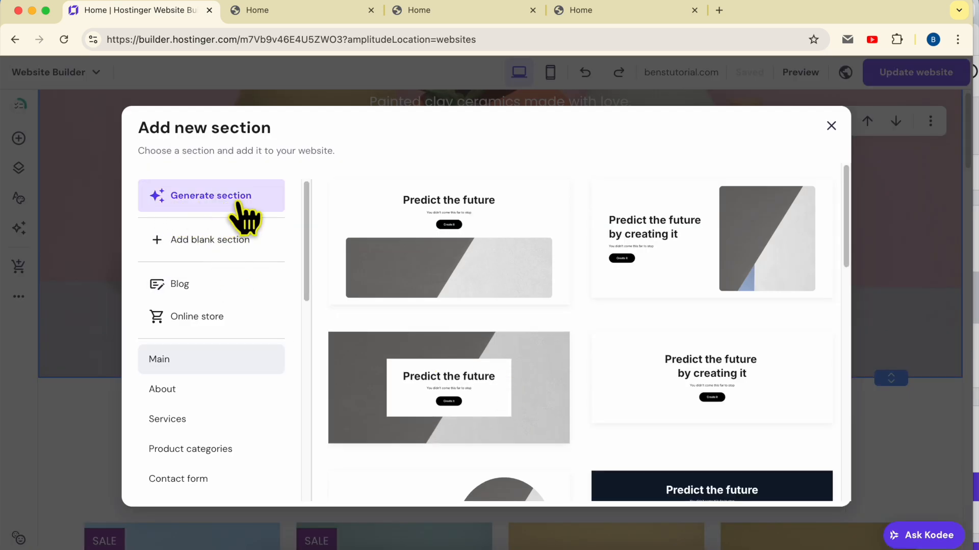
left_click(246, 219)
left_click(671, 182)
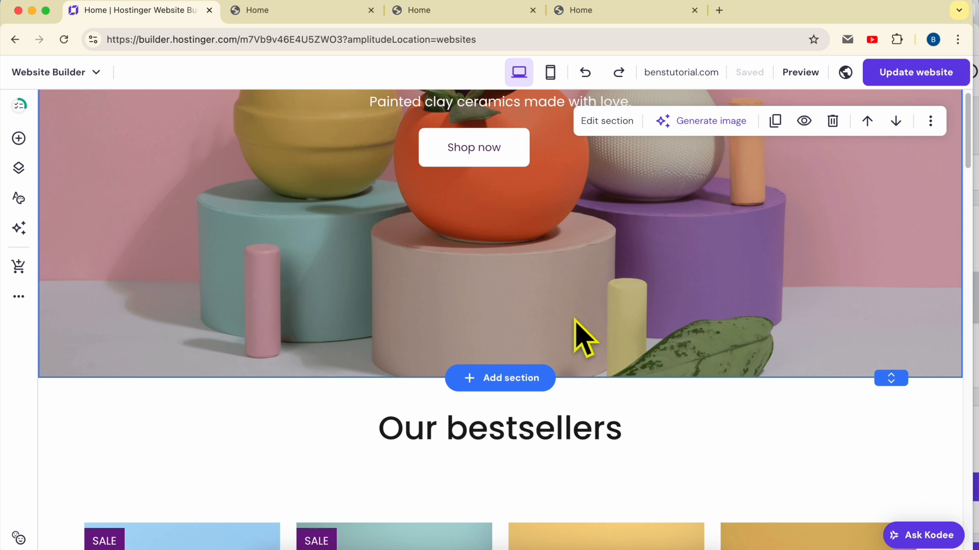
Add a blank section between the hero image and the "Our bestsellers" heading, and undo the addition
left_click(516, 382)
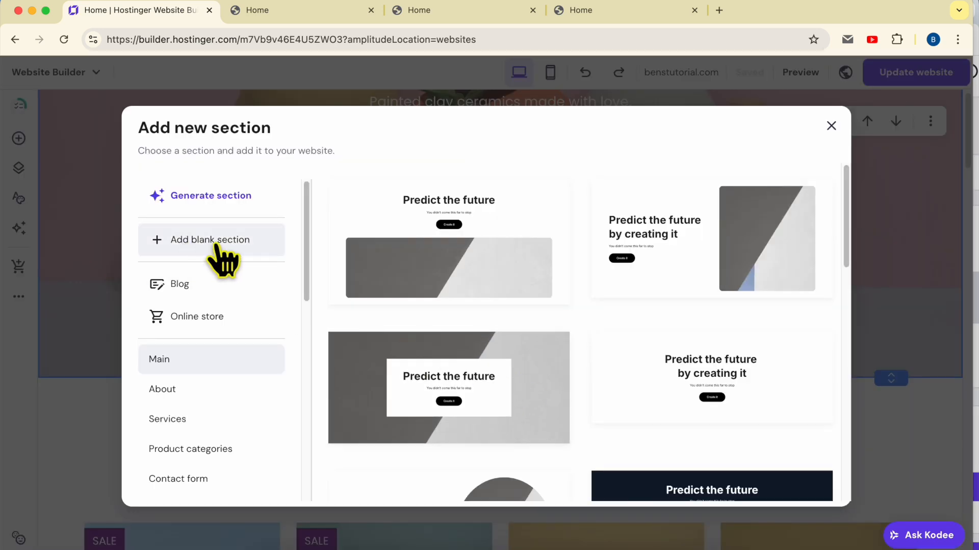
left_click(232, 247)
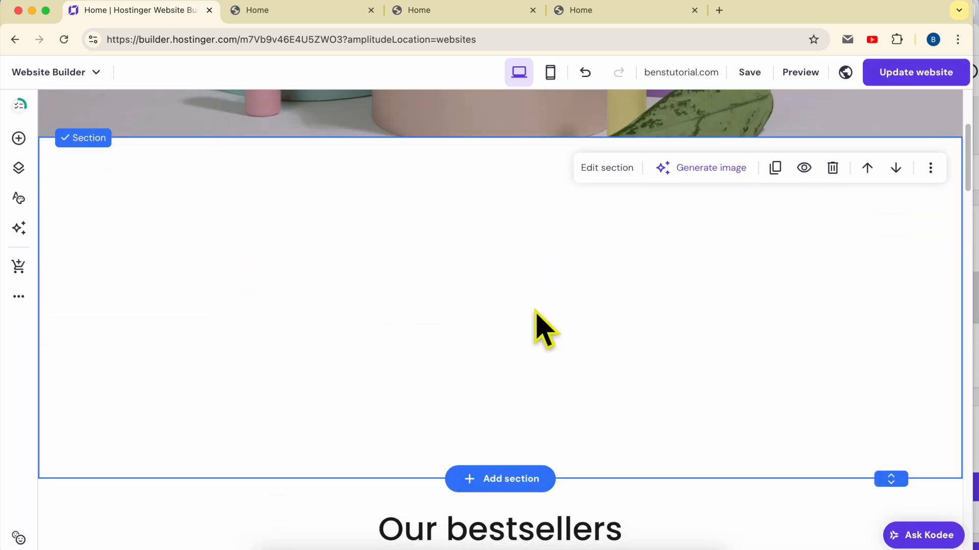
left_click(584, 72)
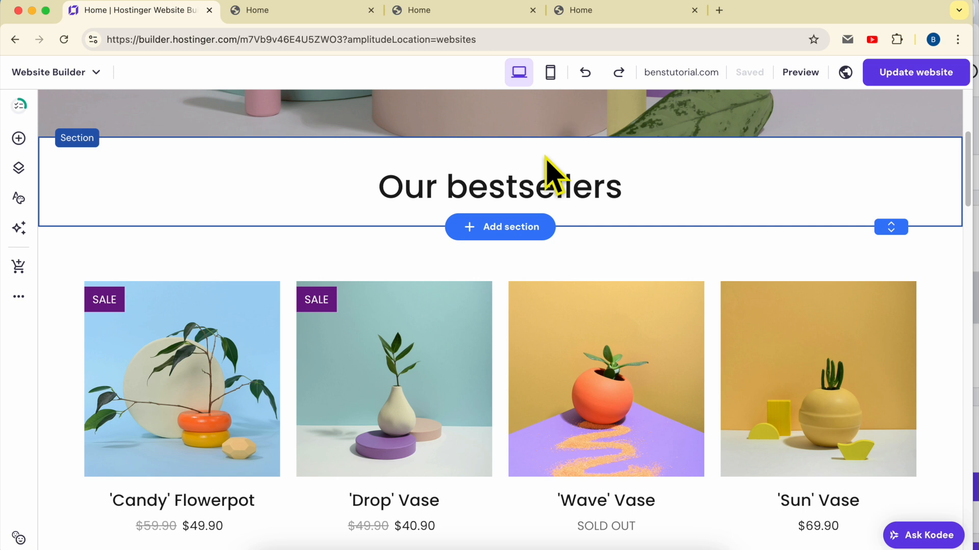
Browse the new-section templates for Blog, Online store, About, Services and Product categories
left_click(527, 145)
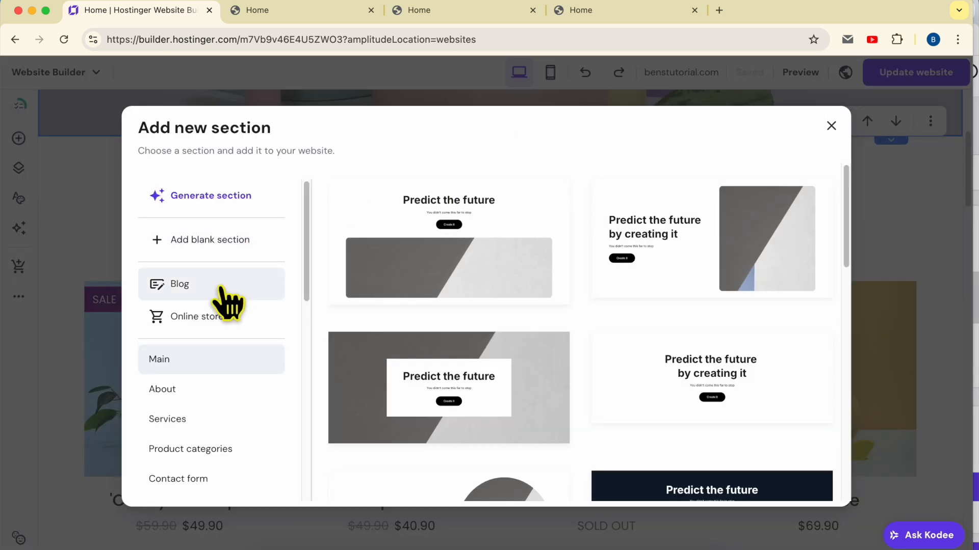
left_click(226, 287)
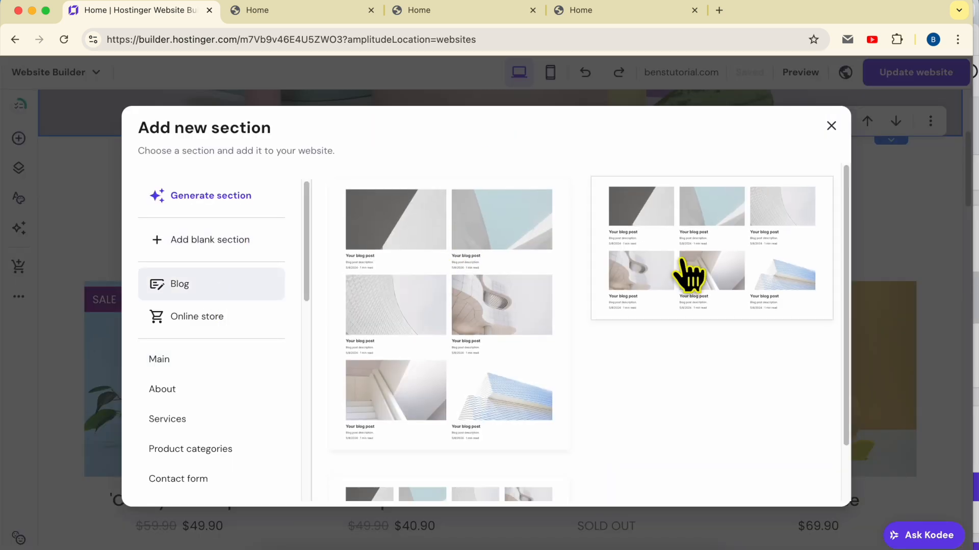
left_click(238, 324)
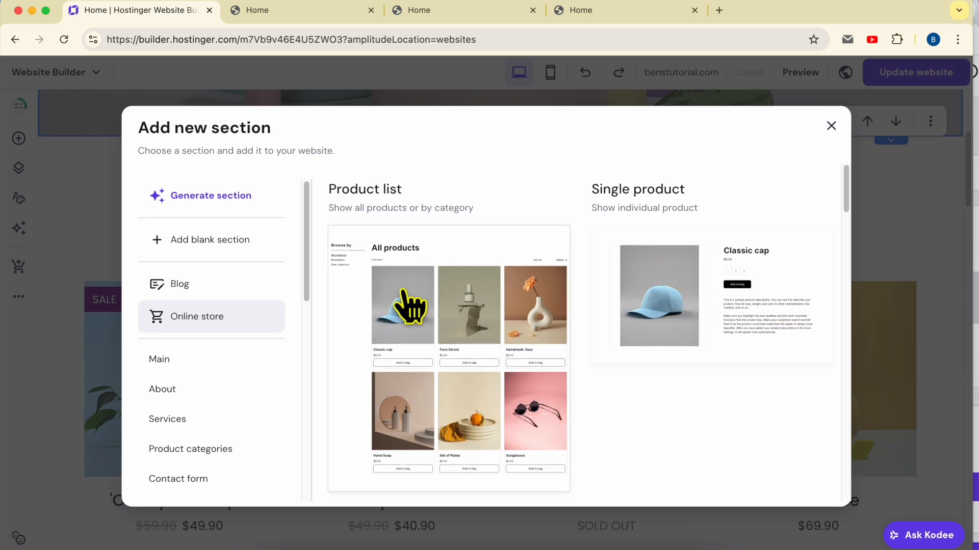
left_click(216, 291)
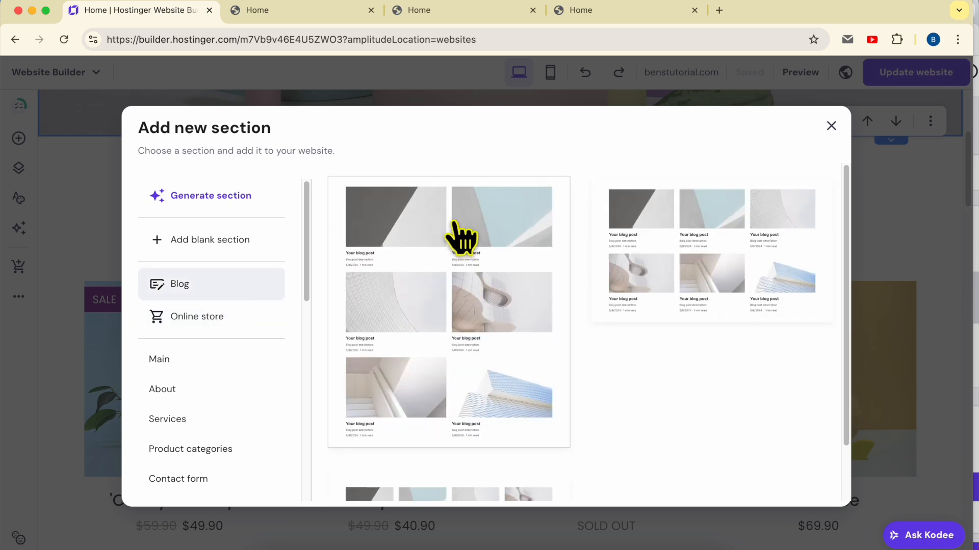
scroll(699, 367, "down", 3)
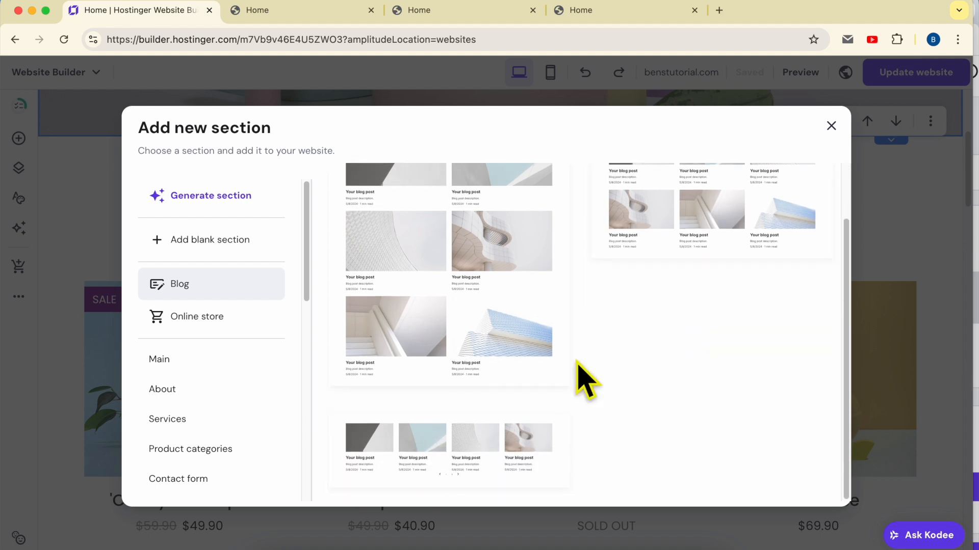
left_click(248, 393)
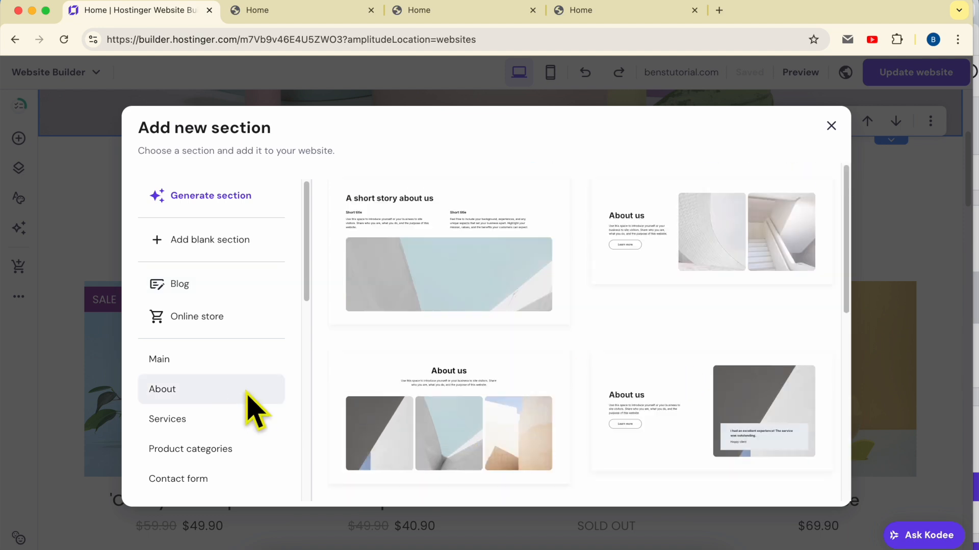
scroll(230, 409, "down", 3)
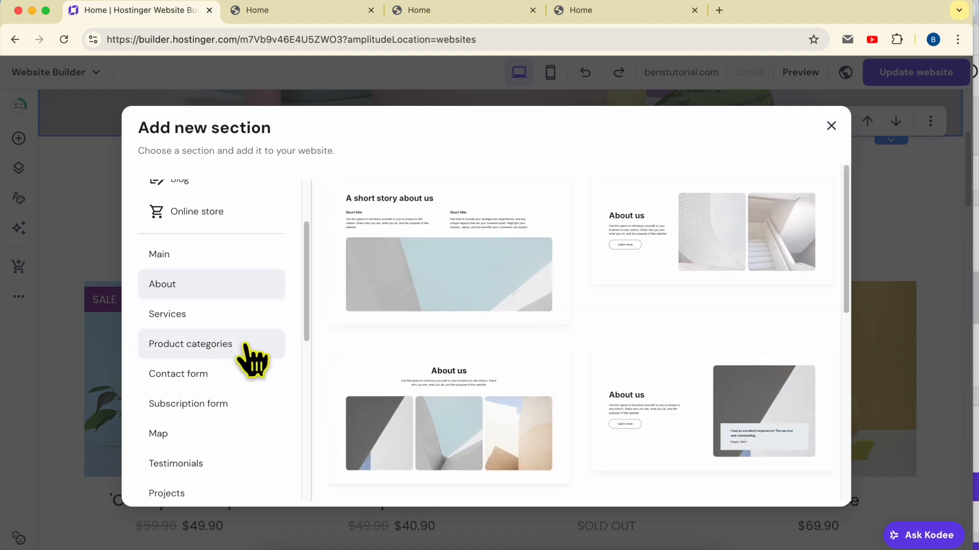
left_click(242, 322)
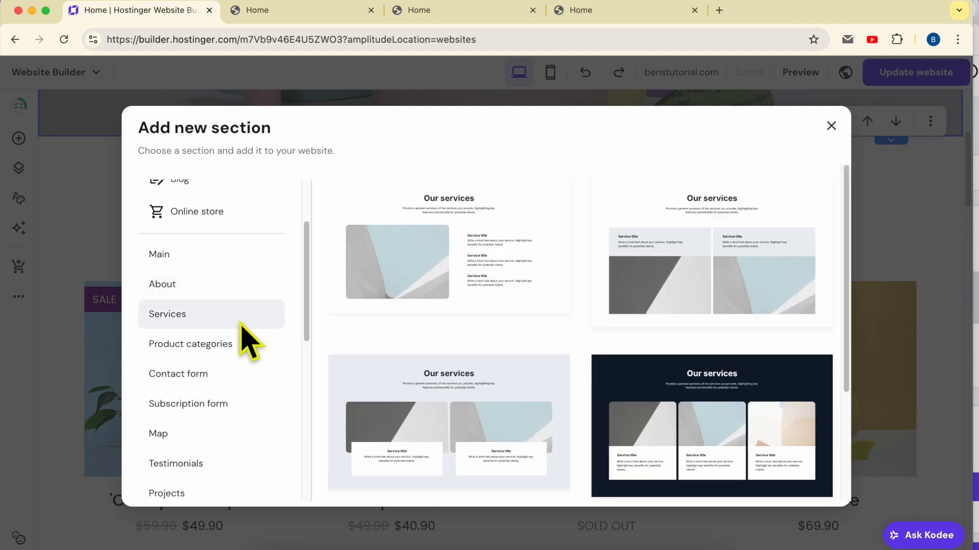
left_click(249, 351)
scroll(239, 357, "down", 3)
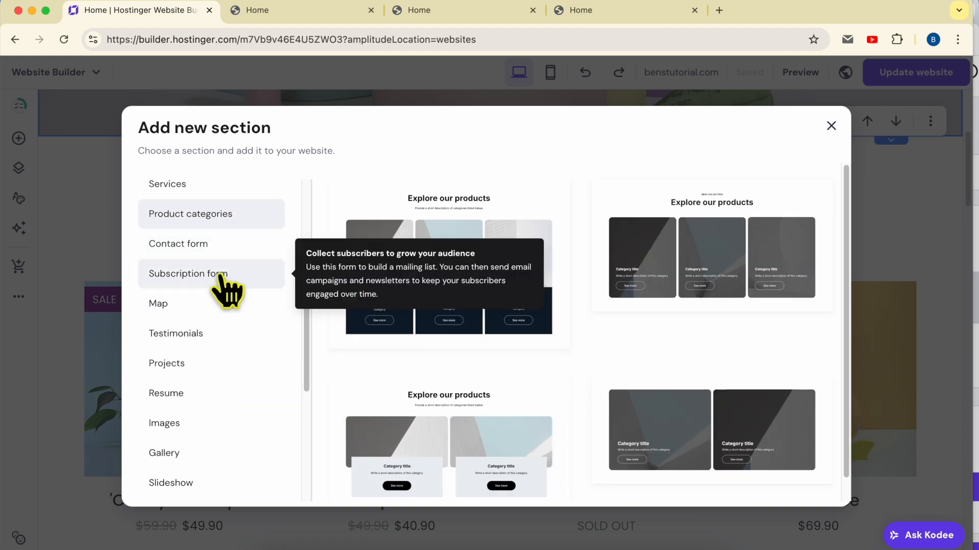
Examine the Map, Projects, Resume, Slideshow and Images section templates and close the section library without adding one
left_click(232, 310)
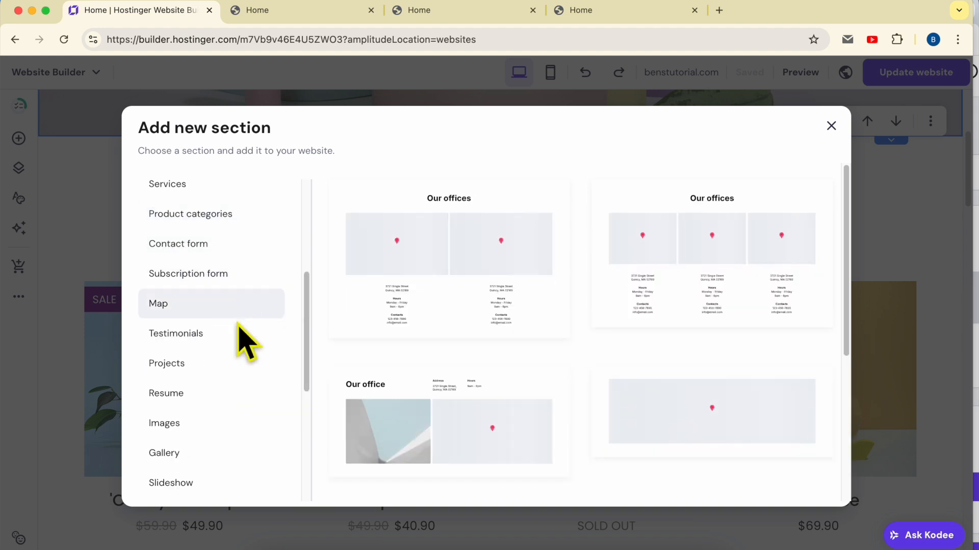
left_click(224, 371)
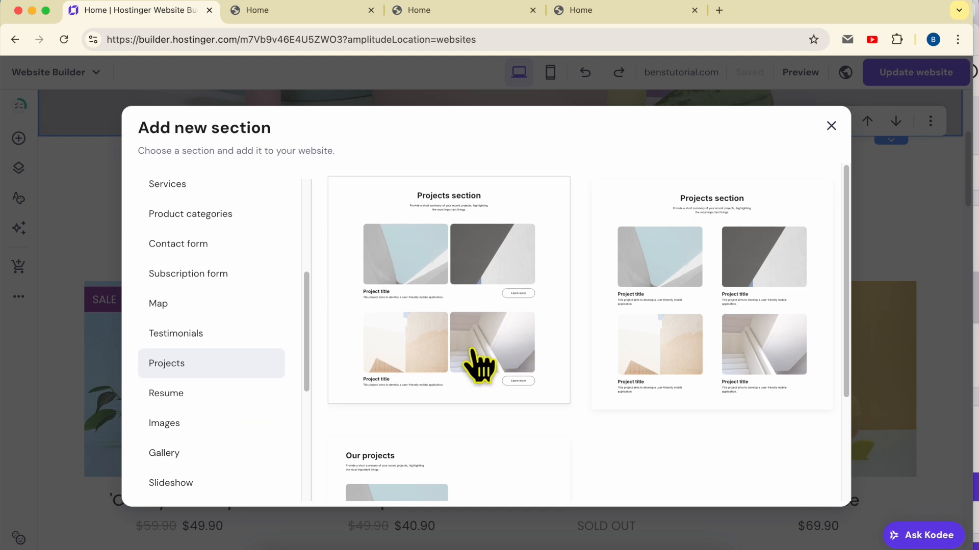
left_click(249, 403)
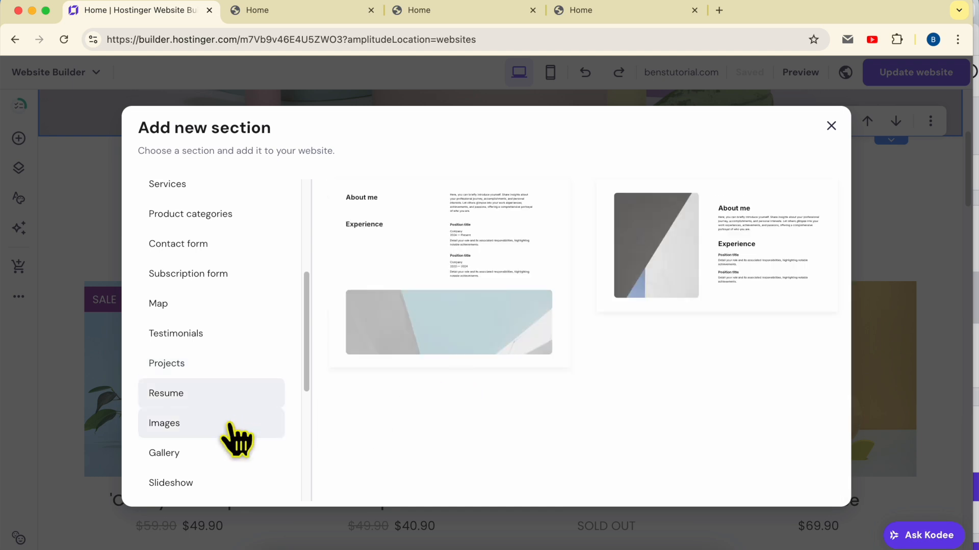
scroll(234, 434, "down", 3)
left_click(255, 390)
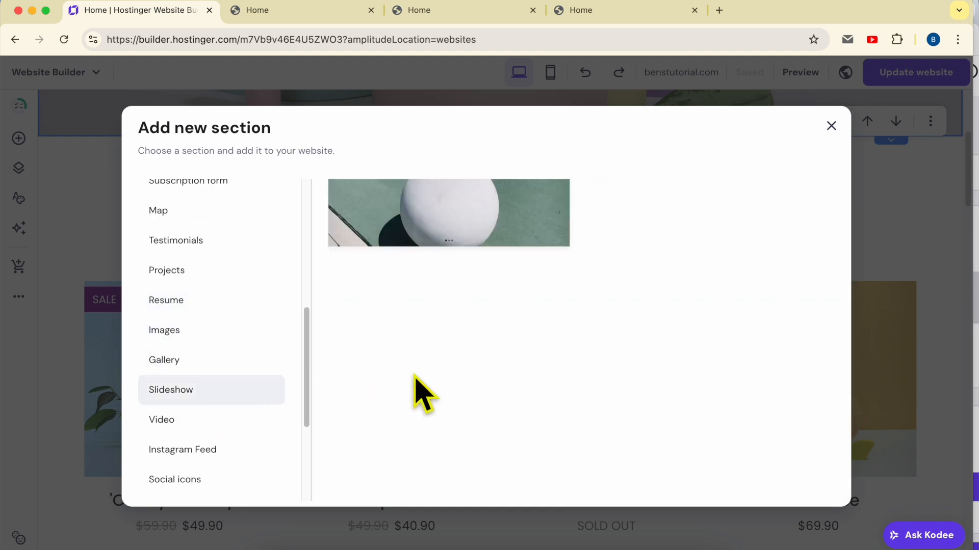
left_click(213, 333)
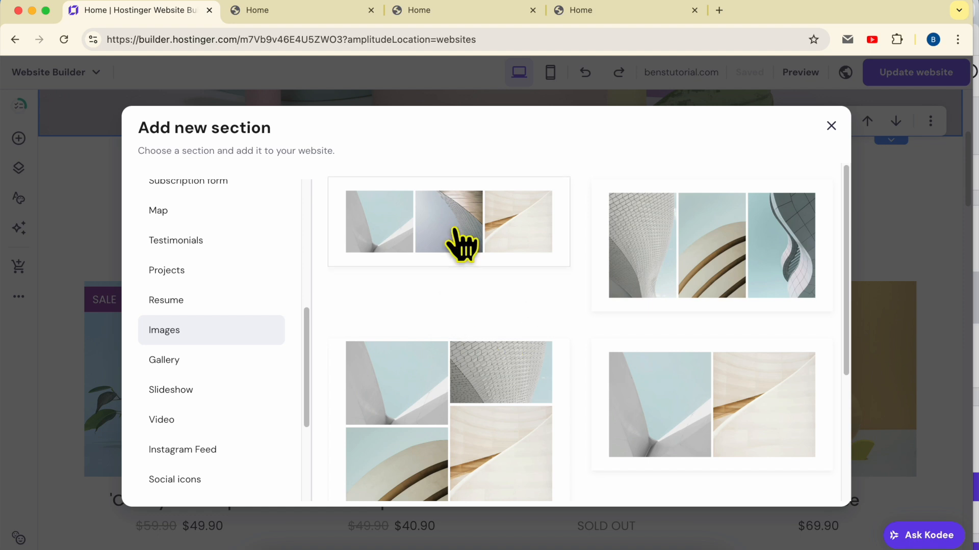
scroll(245, 400, "down", 3)
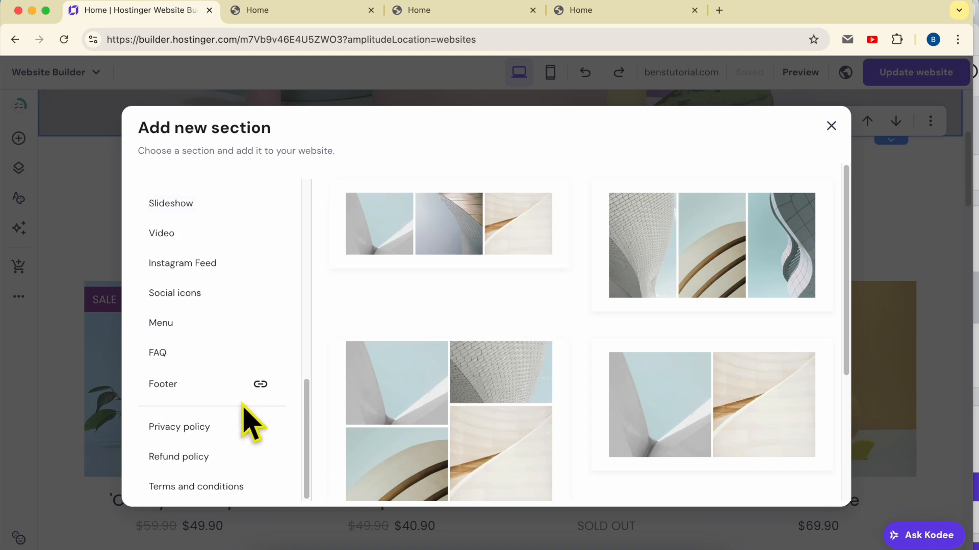
left_click(831, 126)
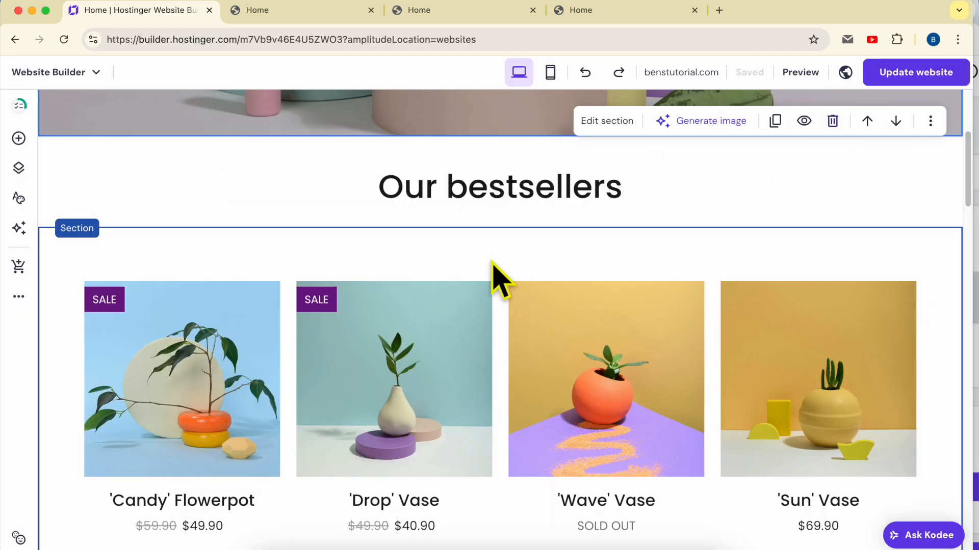
Add a blank section between the hero image and the "Our bestsellers" heading
scroll(415, 275, "up", 1)
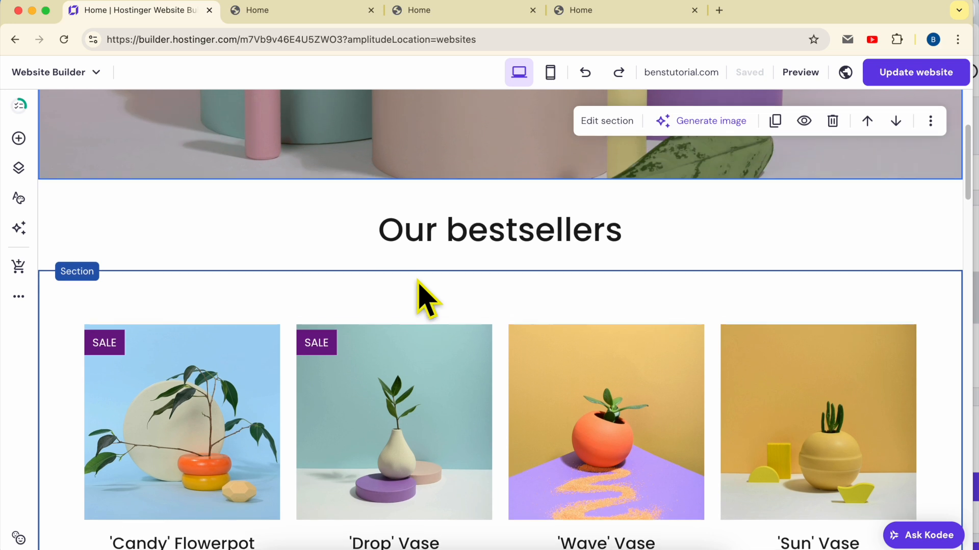
left_click(517, 181)
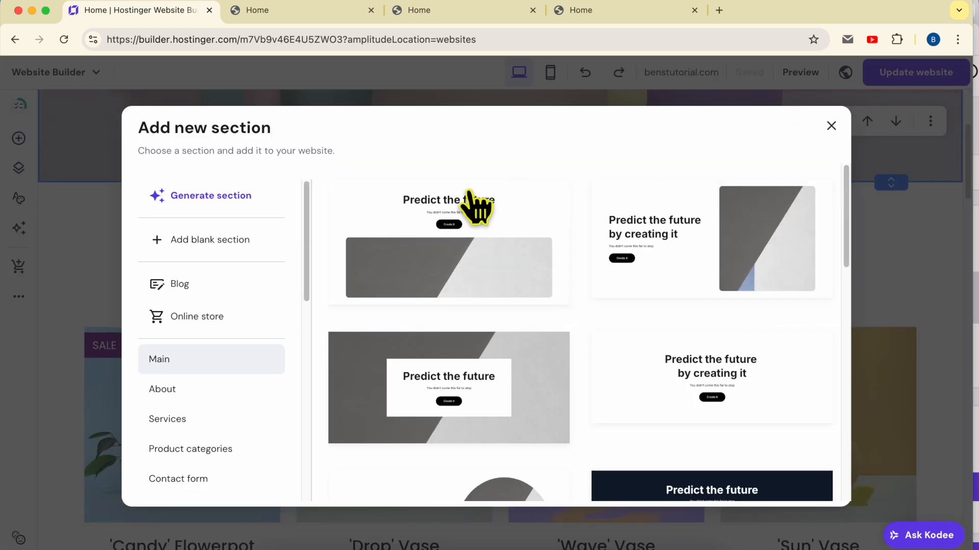
left_click(242, 253)
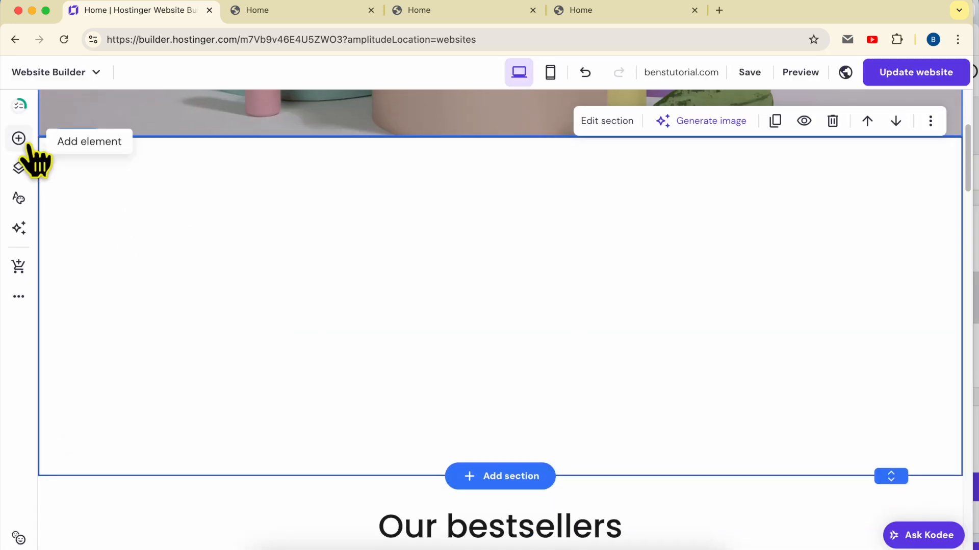
Add a text element near the upper edge of the new blank section
left_click(19, 138)
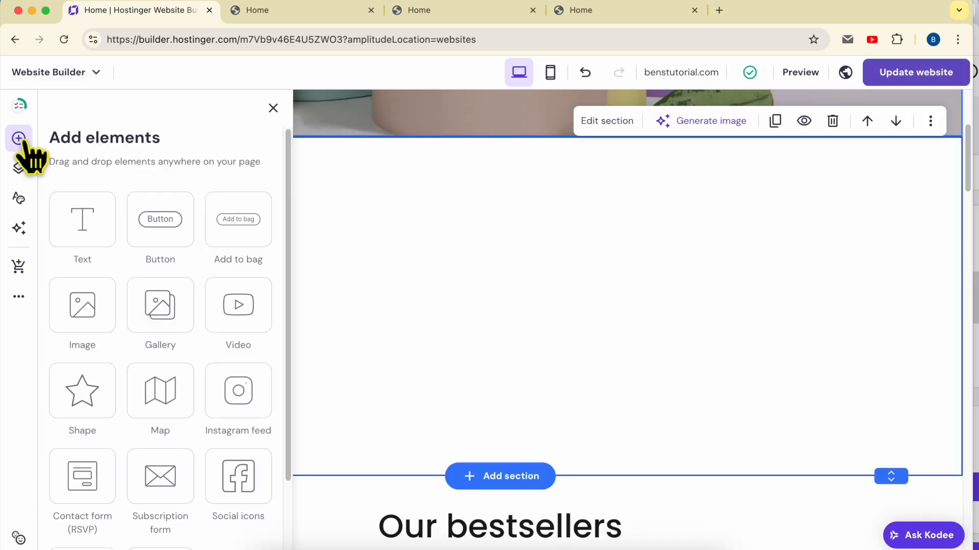
left_click_drag(76, 216, 404, 216)
scroll(484, 346, "up", 1)
left_click_drag(505, 520, 451, 478)
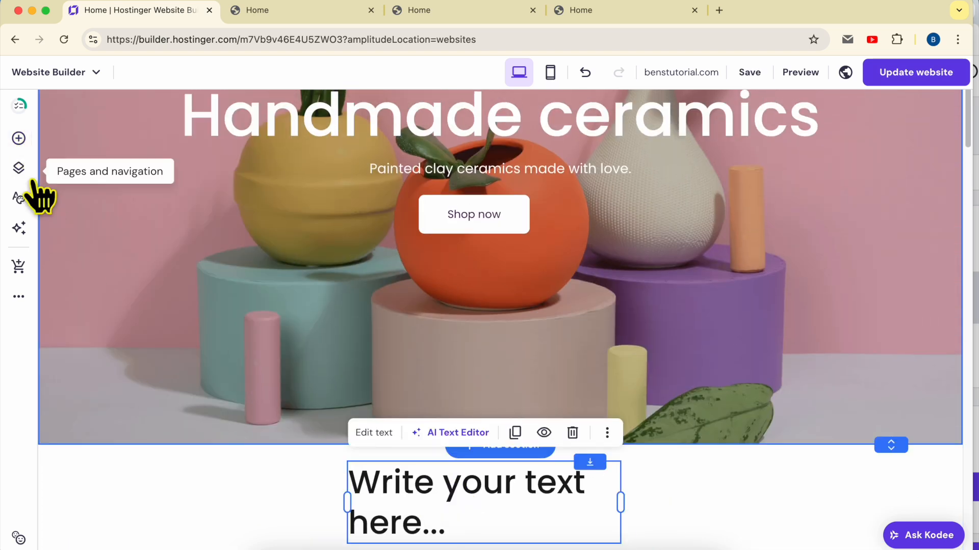
Add a button element to the new section and position it near the section's lower edge, roughly centred
scroll(127, 280, "down", 4)
left_click(18, 139)
left_click_drag(162, 249, 519, 485)
scroll(535, 474, "down", 3)
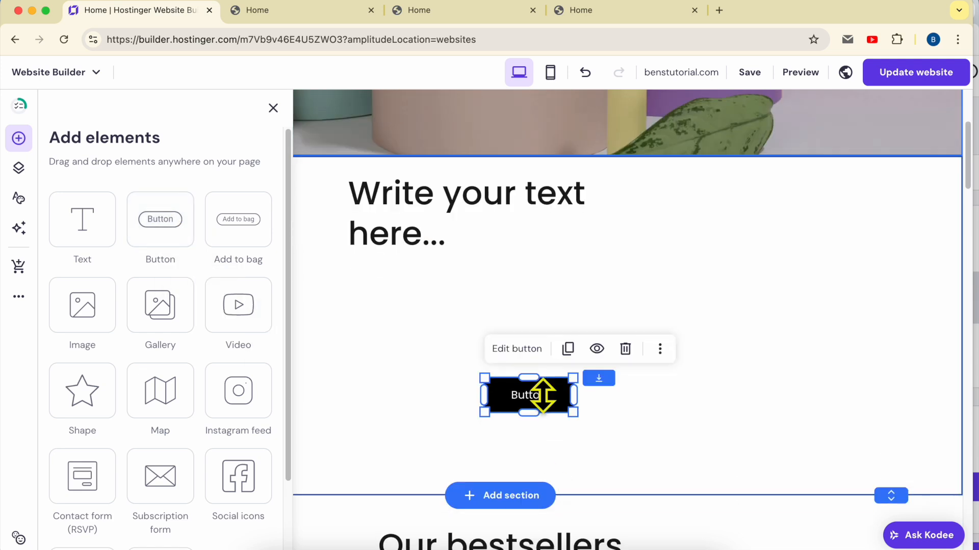
left_click_drag(543, 409, 485, 452)
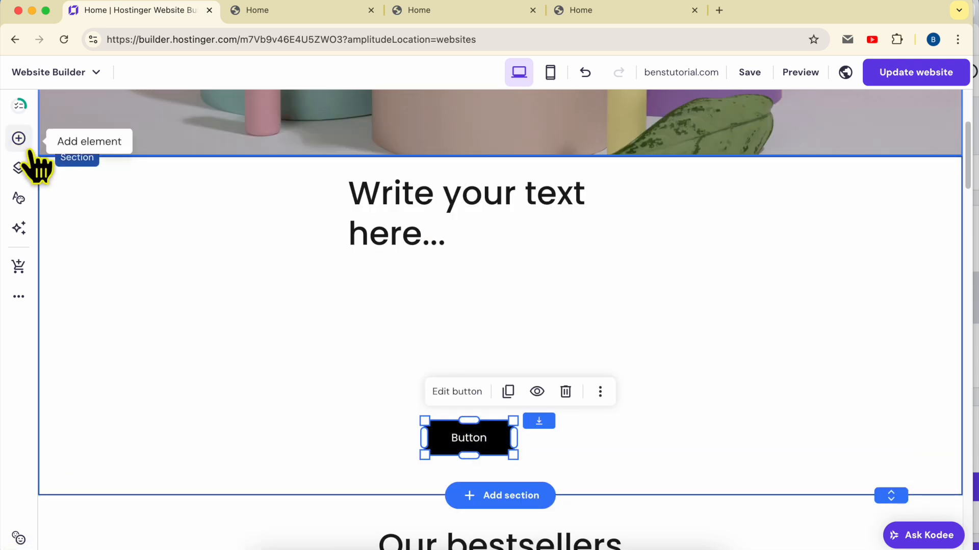
Add a video element to the new section and place it between the text and the button
left_click(23, 144)
mouse_move(103, 306)
left_mouse_down()
mouse_move(102, 314)
mouse_move(255, 325)
mouse_move(104, 322)
left_mouse_up()
left_click_drag(234, 317, 474, 357)
left_click(391, 309)
left_click_drag(479, 313, 383, 282)
Widen the text box so its placeholder fits on one line, and stack the video and button beneath it
left_click(392, 165)
left_click_drag(624, 178, 733, 168)
left_click_drag(594, 170, 543, 169)
left_click_drag(539, 306, 471, 248)
left_click_drag(479, 405, 463, 402)
left_click(753, 278)
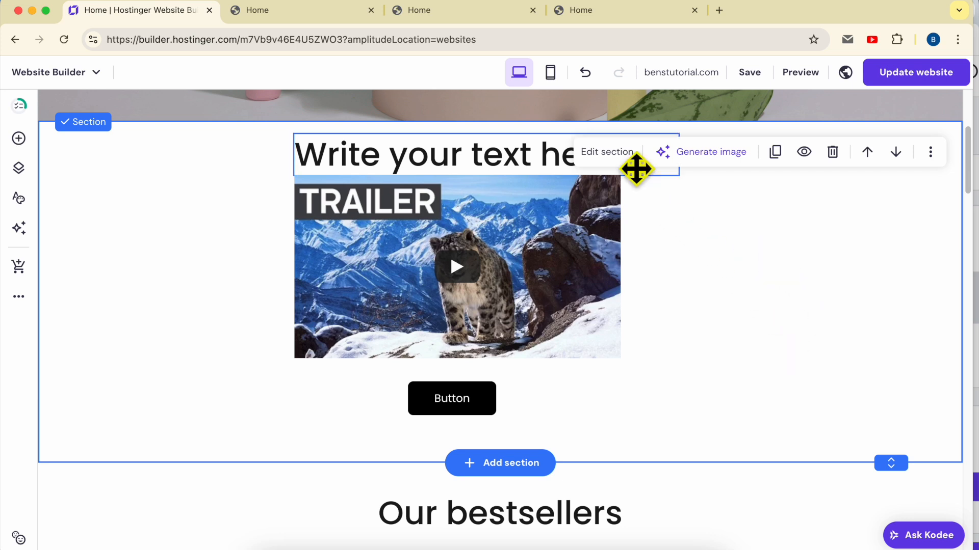
Open the new section's background settings, try the video background, and switch the background type back to image
left_click(607, 151)
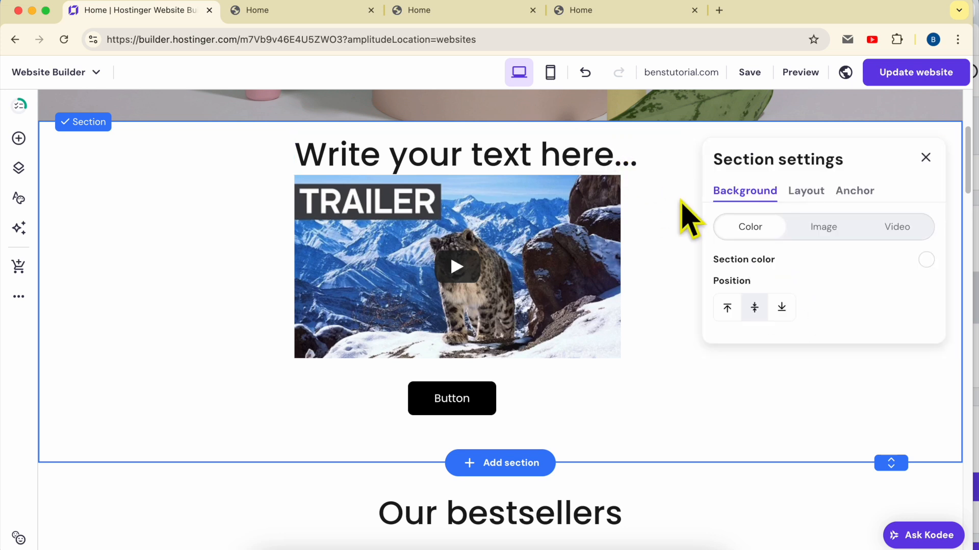
left_click(838, 230)
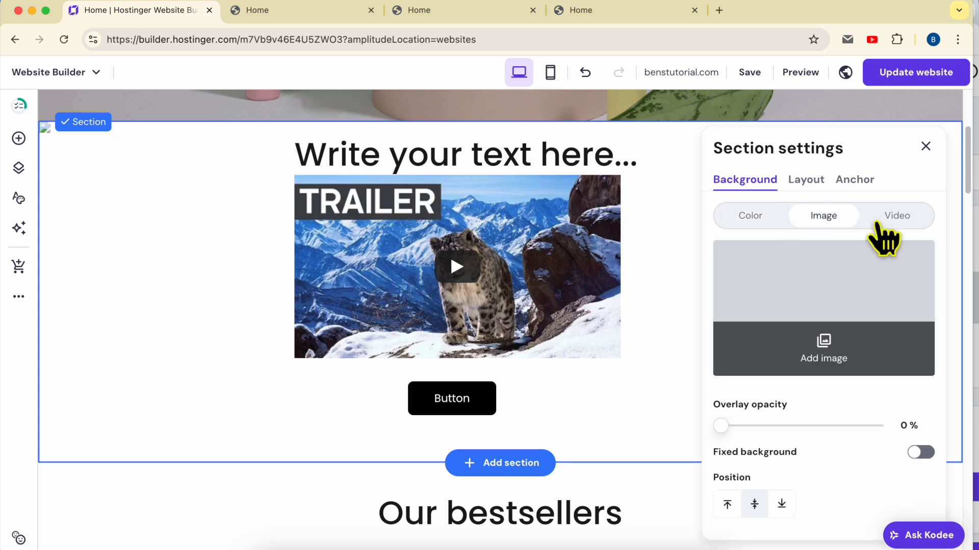
left_click(896, 224)
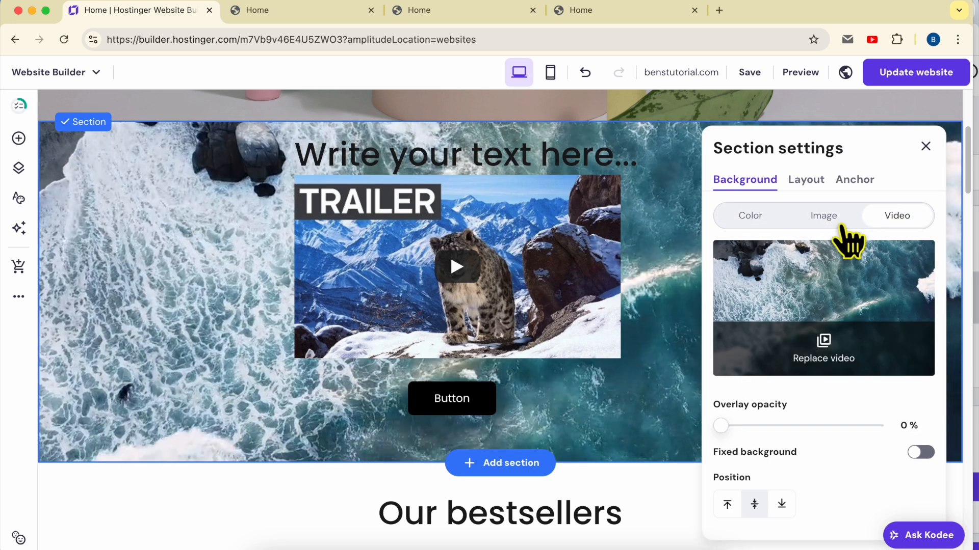
left_click(830, 225)
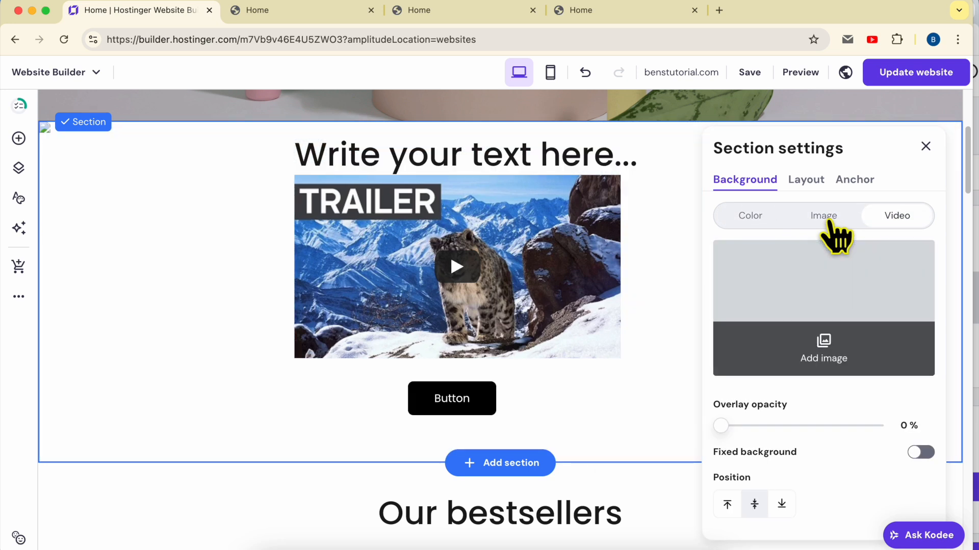
Open the media library for the section background, look through the library's own images and browse the free images
left_click(826, 350)
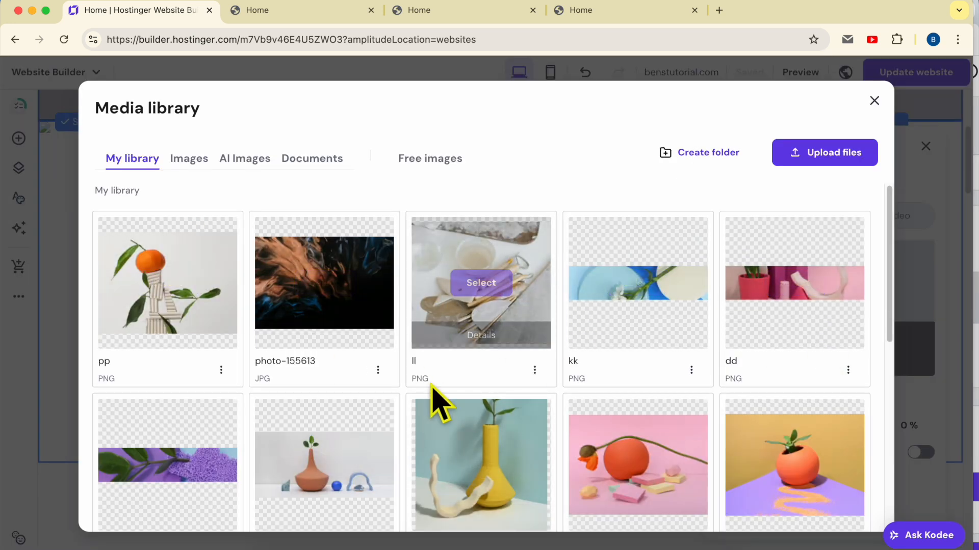
scroll(490, 317, "down", 3)
scroll(520, 350, "up", 3)
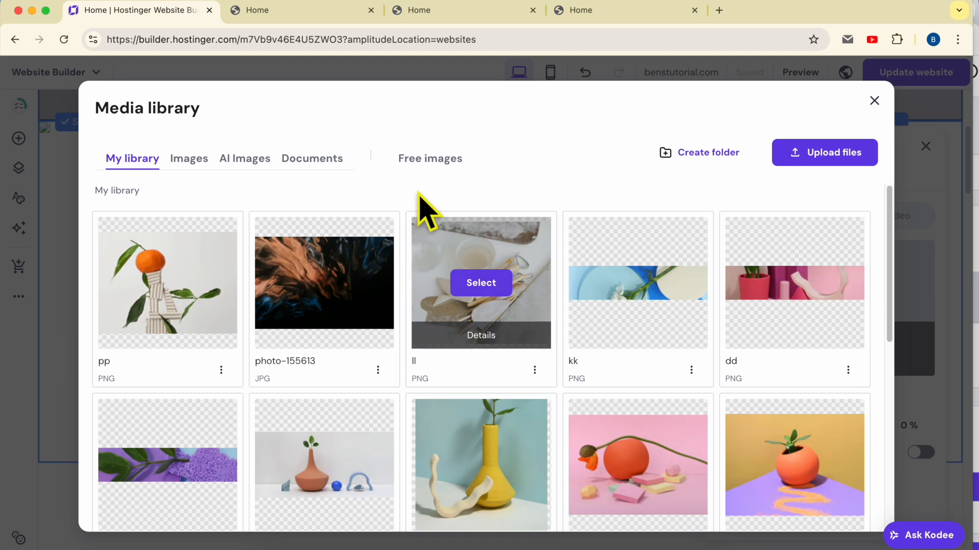
left_click(440, 162)
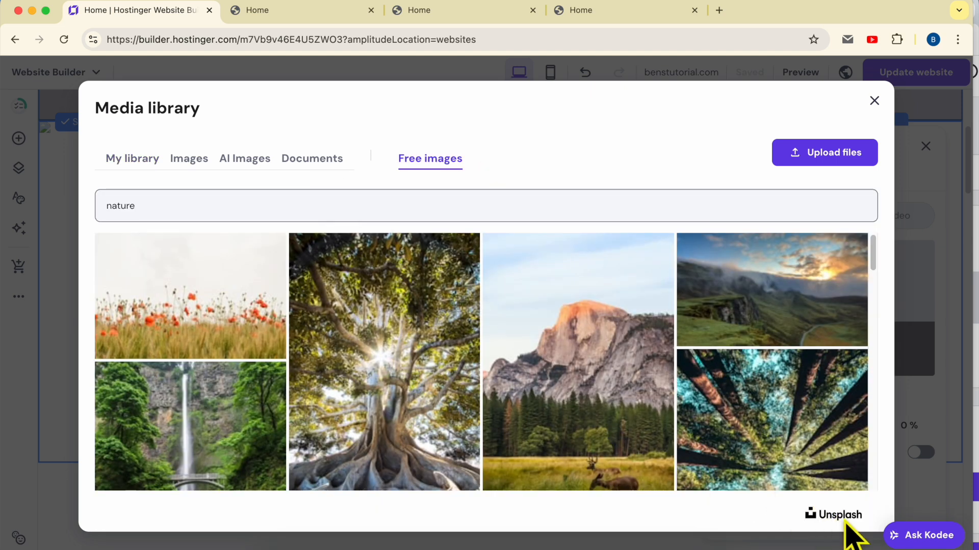
scroll(559, 436, "down", 10)
scroll(558, 431, "up", 10)
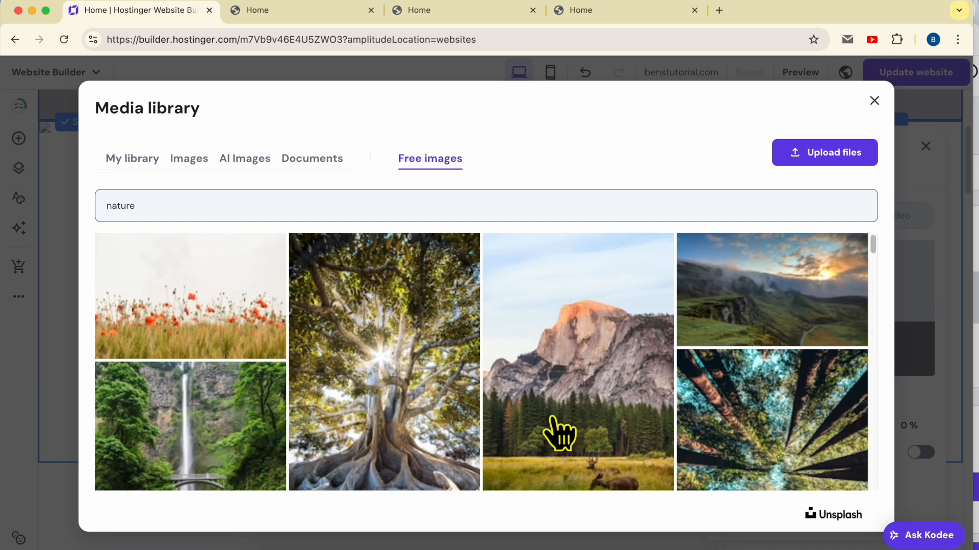
Dismiss the file upload and set the free Unsplash photo of misty green hills at sunrise as the section's background
left_click(841, 153)
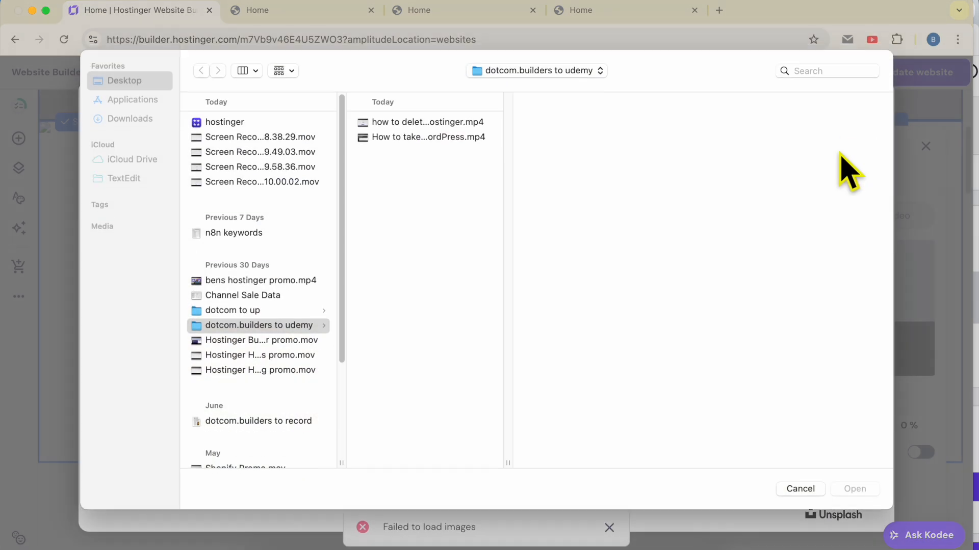
key("Escape")
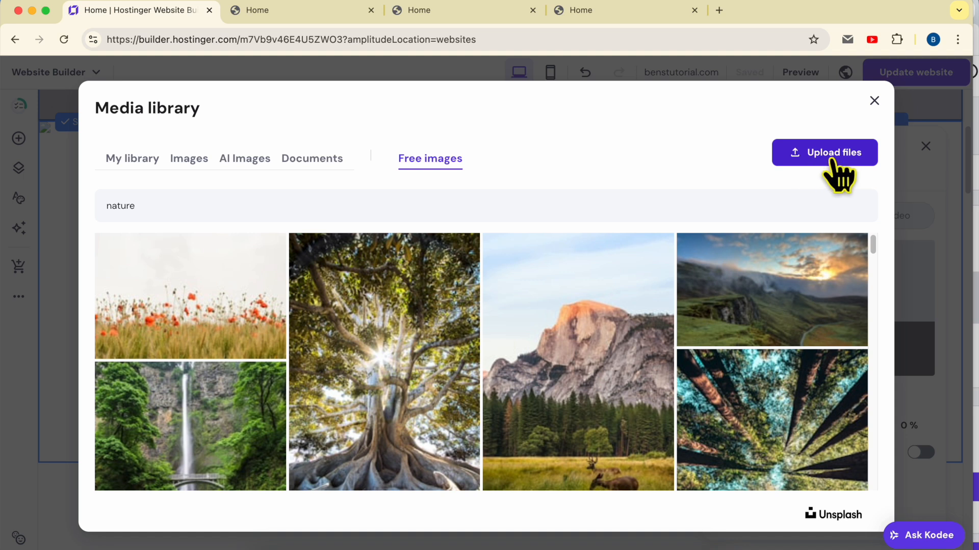
left_click(784, 306)
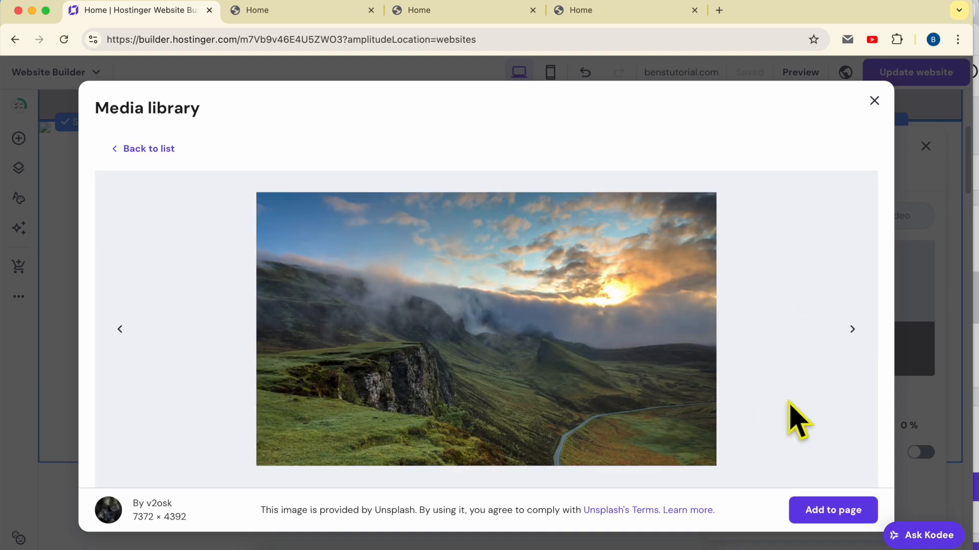
left_click(837, 510)
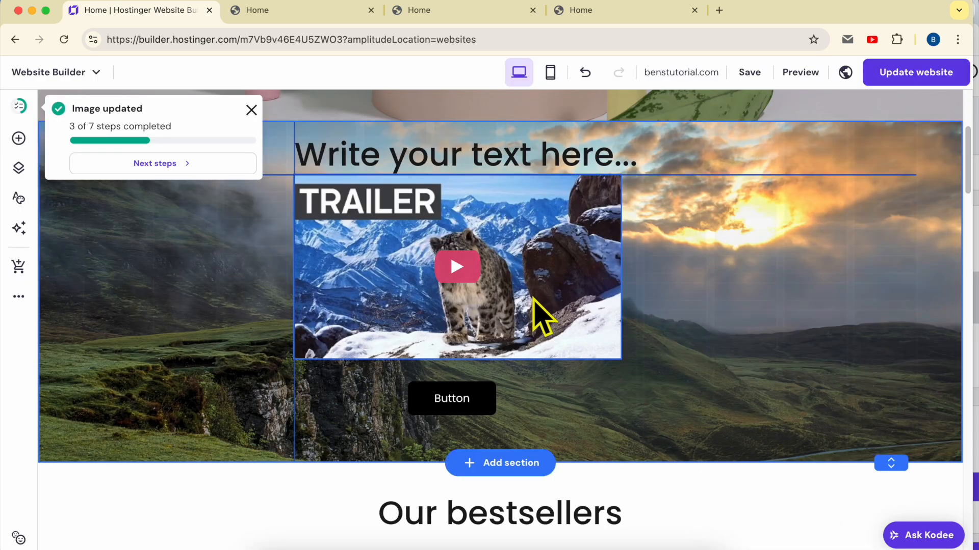
Move the video and the button slightly right and down within the section, and publish the website update
left_click_drag(534, 300, 561, 323)
left_click_drag(448, 400, 510, 423)
left_click(903, 84)
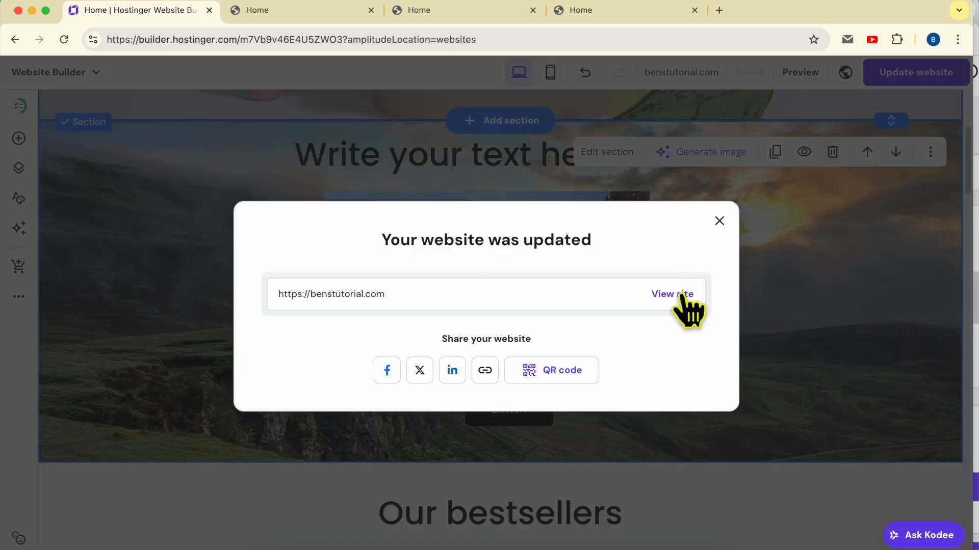
View the new section on the live benstutorial.com site and return to the website editor
left_click(681, 295)
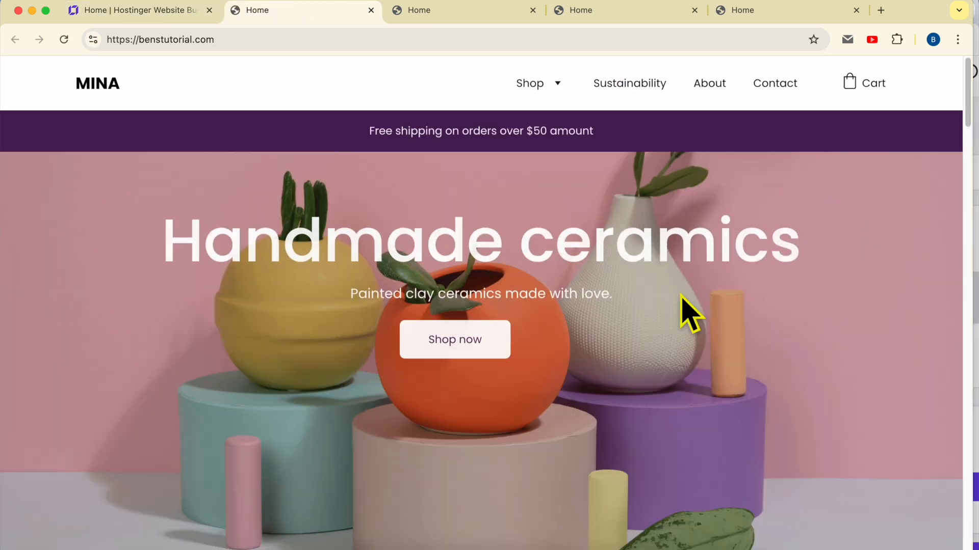
scroll(670, 294, "down", 8)
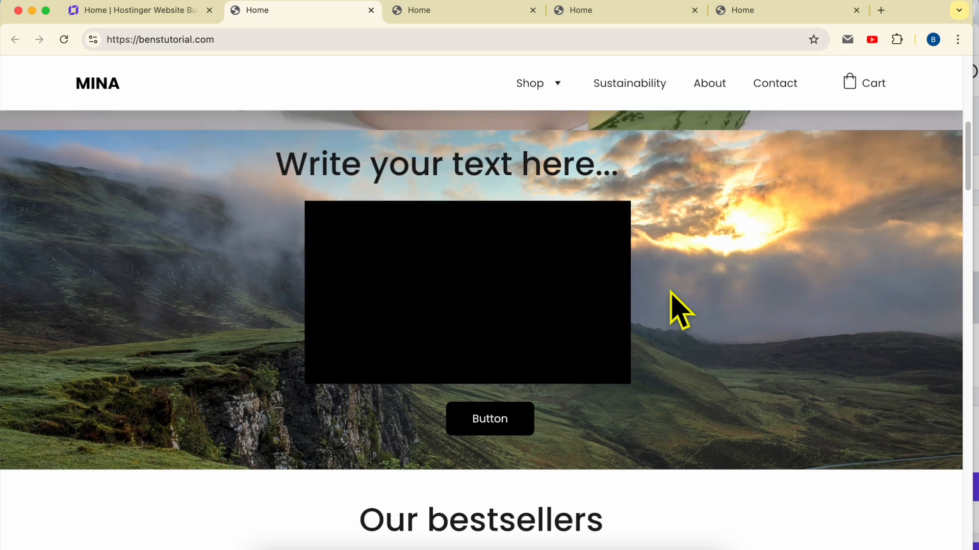
scroll(678, 309, "down", 1)
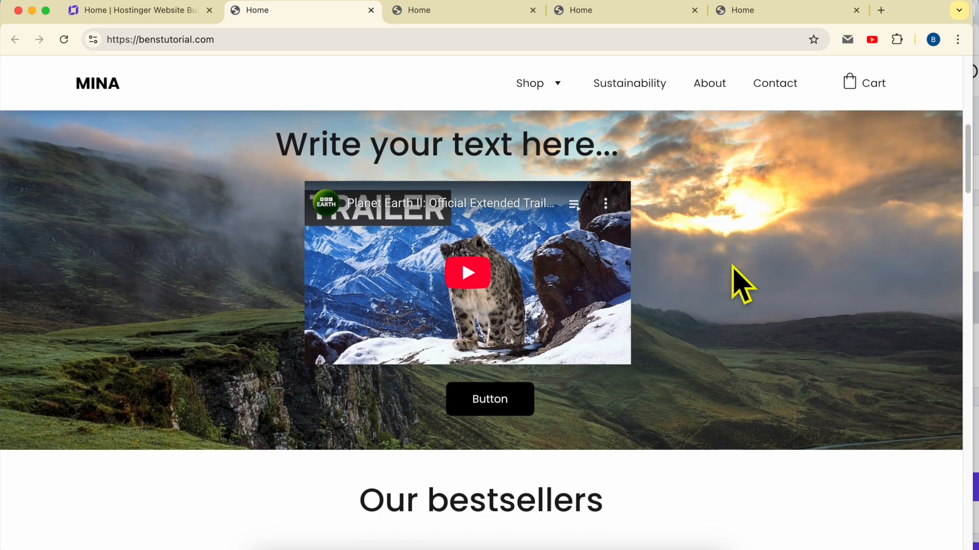
left_click(139, 15)
left_click(246, 214)
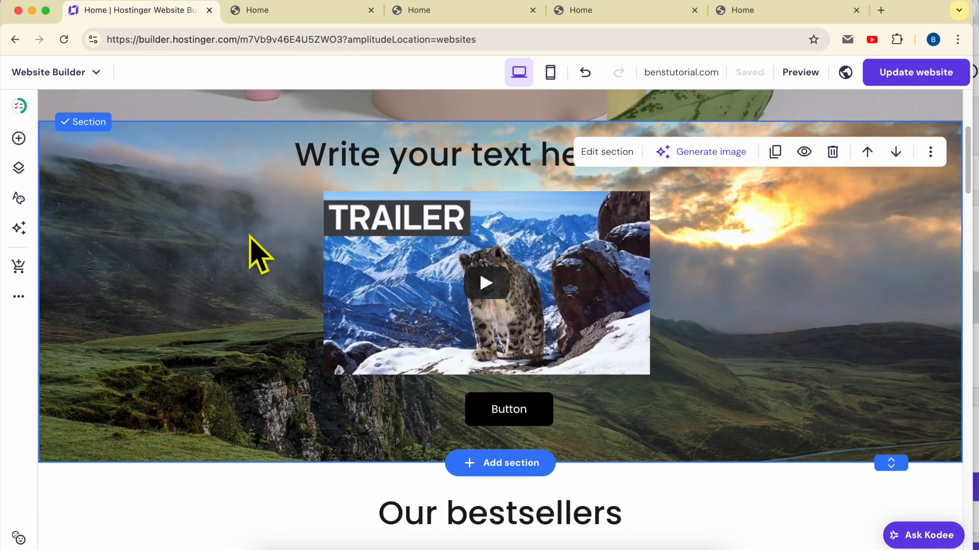
Open the site's pages and navigation and compare the listed pages with the home page's header menu
left_click(20, 168)
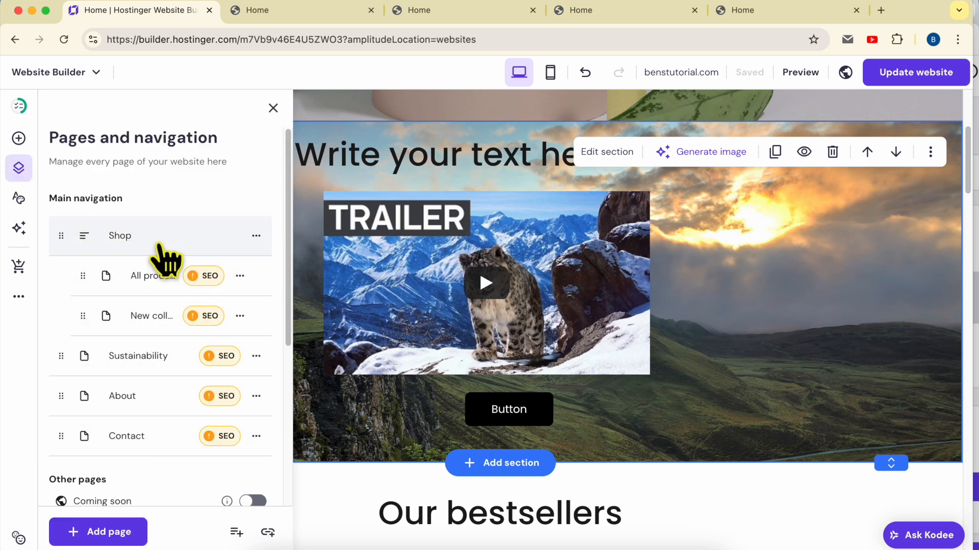
scroll(148, 242, "down", 2)
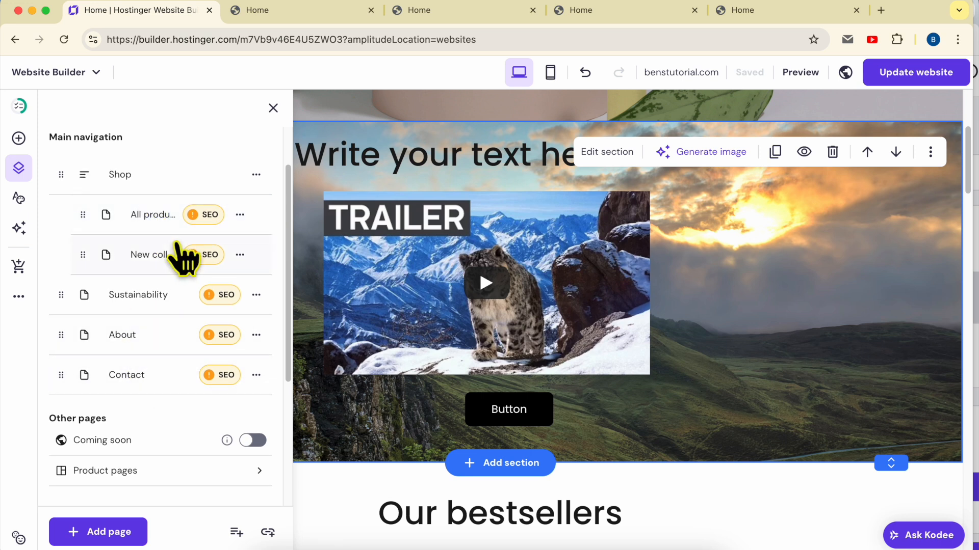
scroll(586, 269, "up", 5)
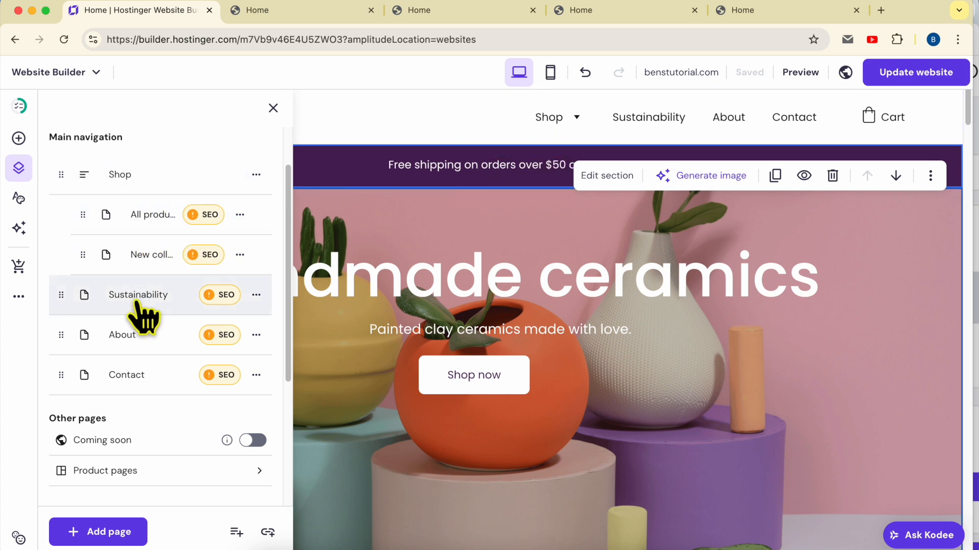
scroll(173, 359, "down", 5)
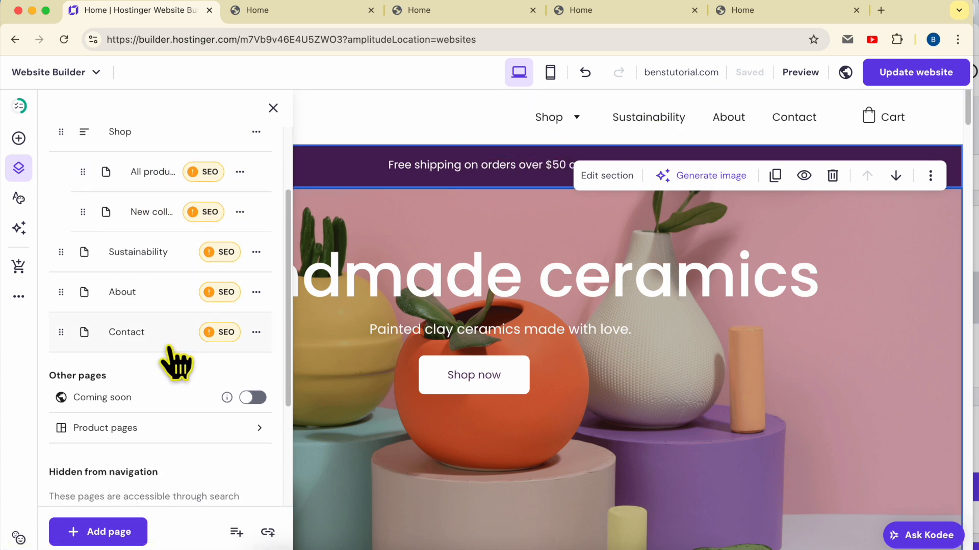
scroll(186, 382, "up", 3)
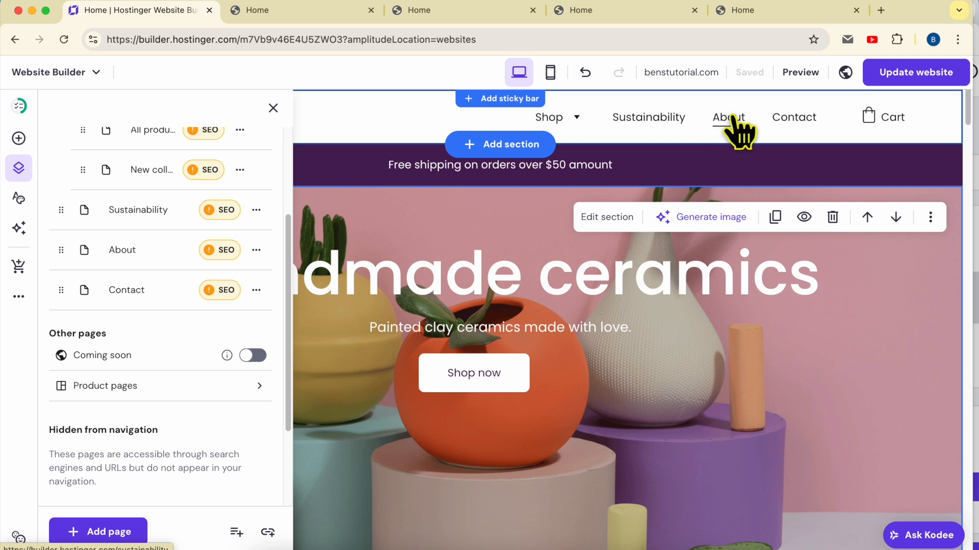
Move the About page from the main navigation to the pages hidden from navigation, and undo the move
left_click_drag(62, 245, 81, 367)
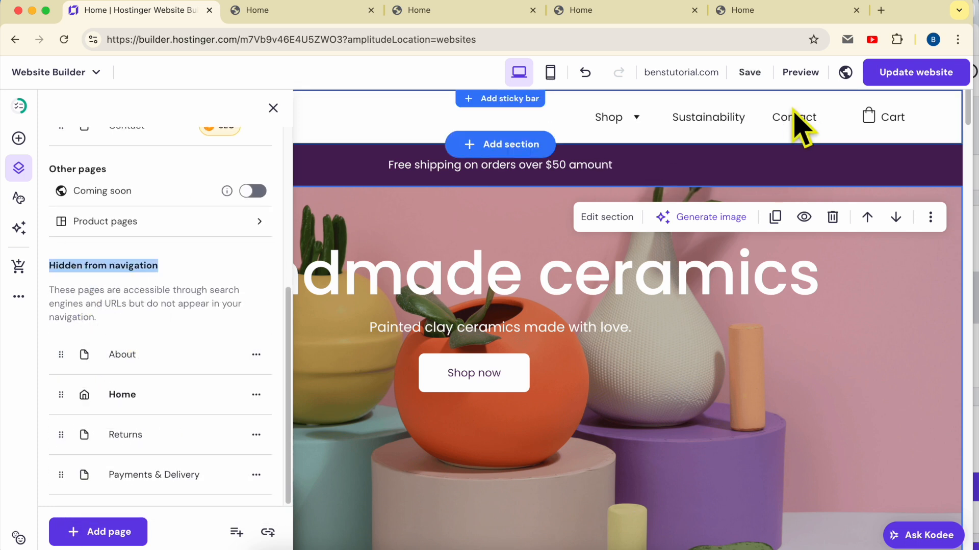
mouse_move(912, 72)
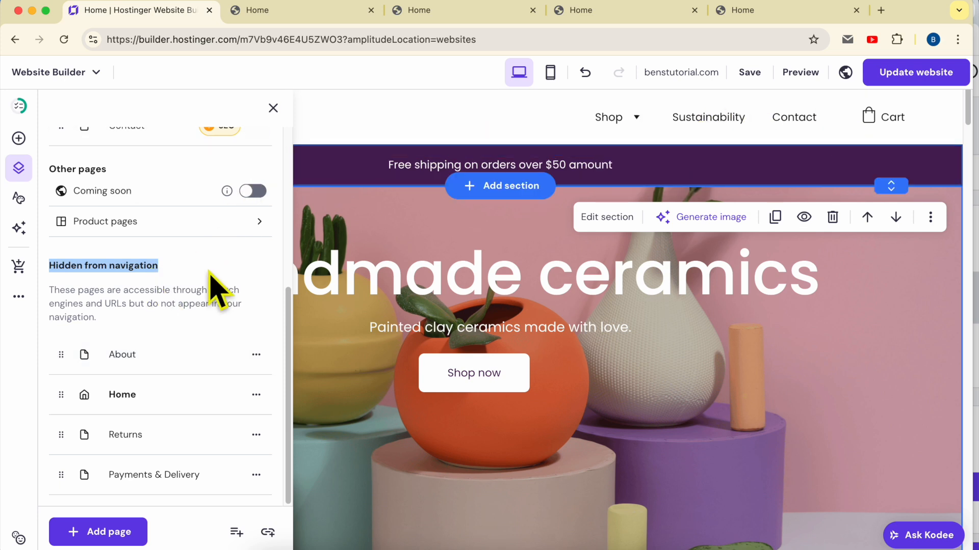
left_click(585, 72)
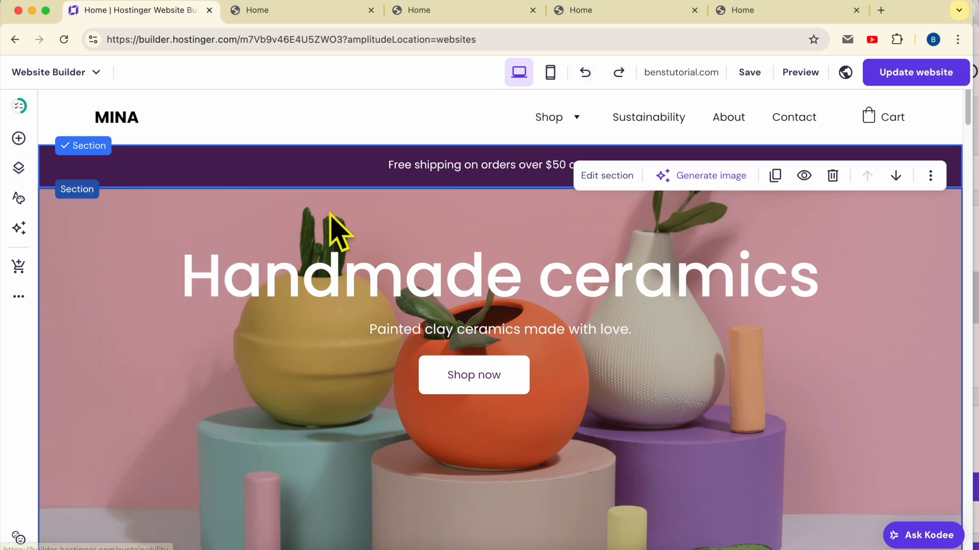
Browse the Blog and Online store page templates, and add the Contact template page with the centred heading and contact form
left_click(18, 168)
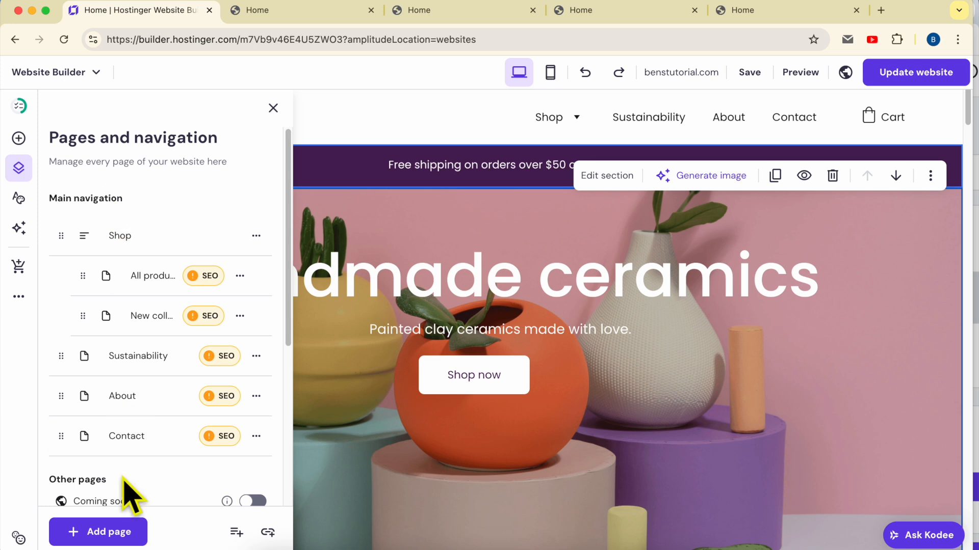
left_click(101, 535)
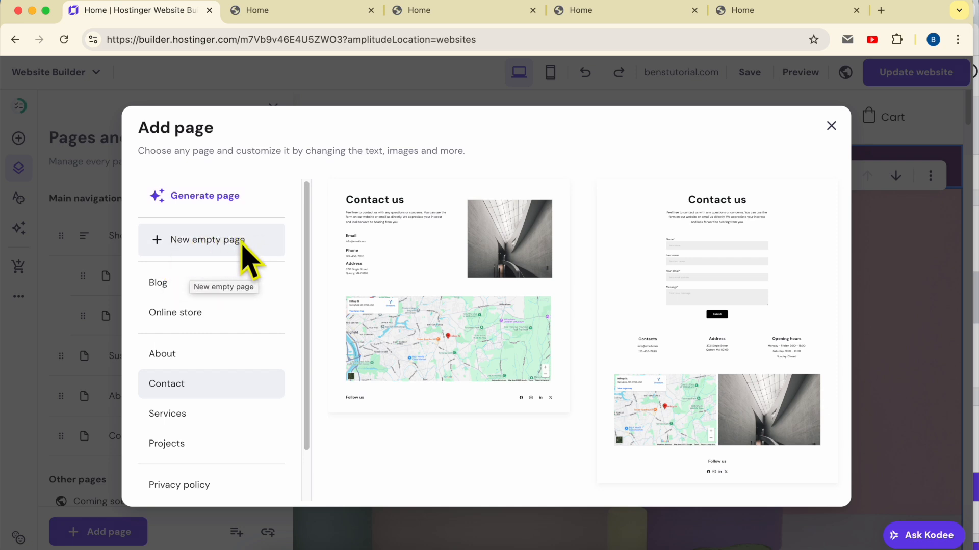
left_click(194, 288)
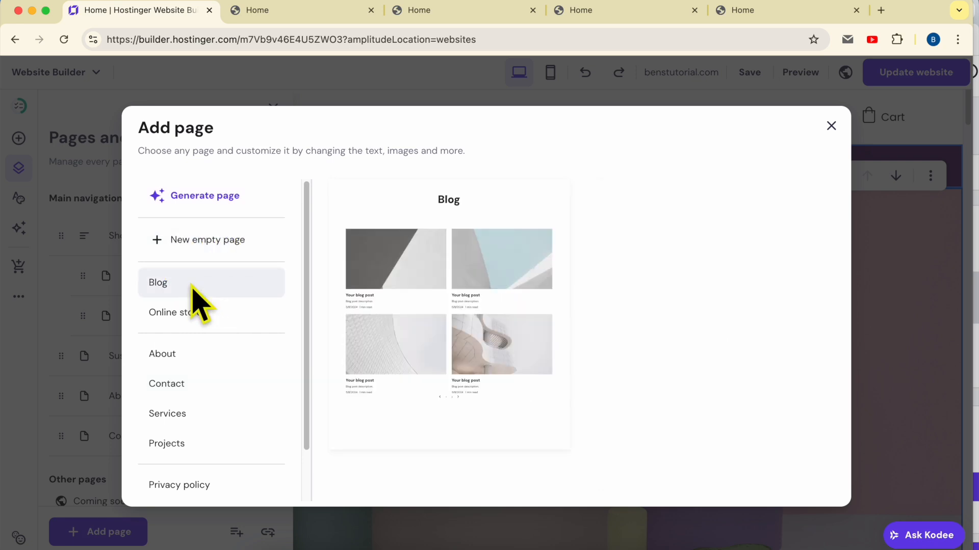
left_click(243, 321)
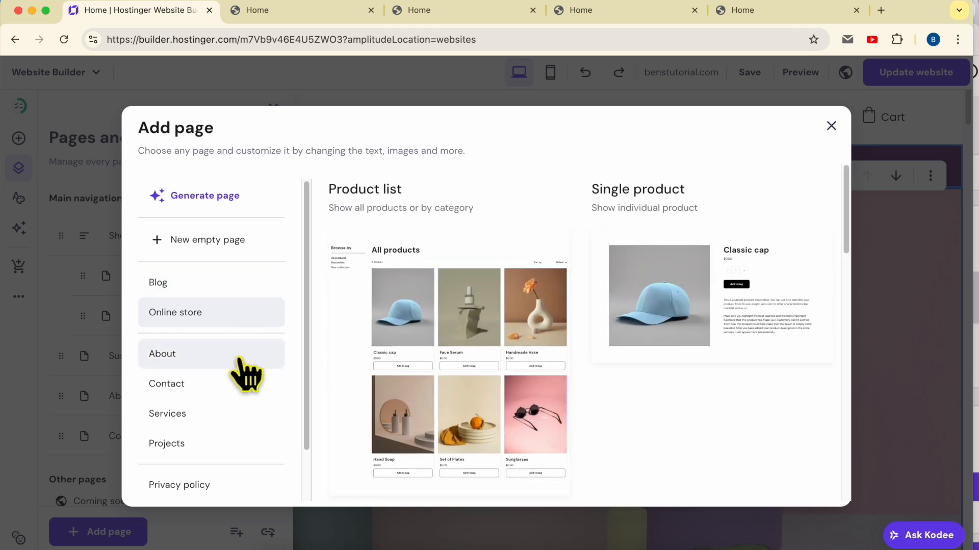
left_click(212, 385)
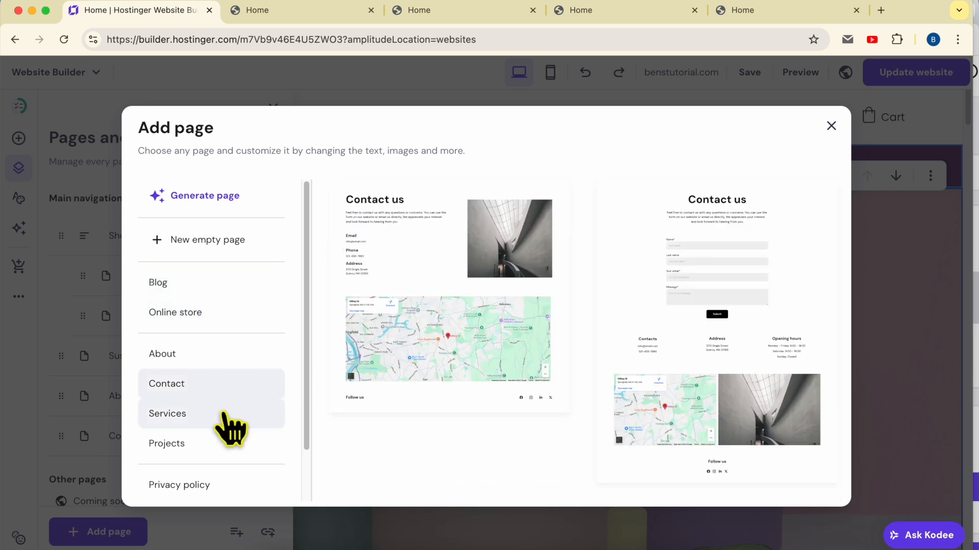
left_click(705, 300)
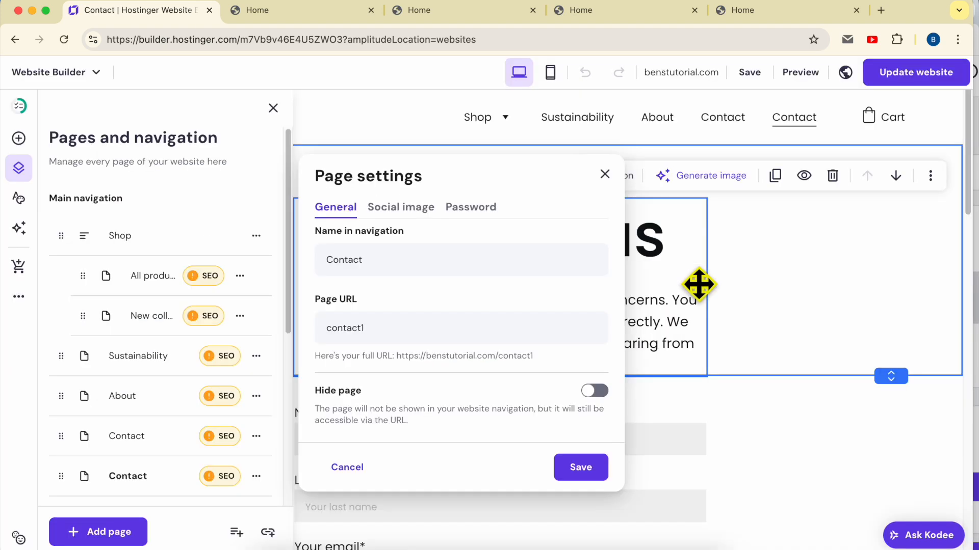
left_click(774, 312)
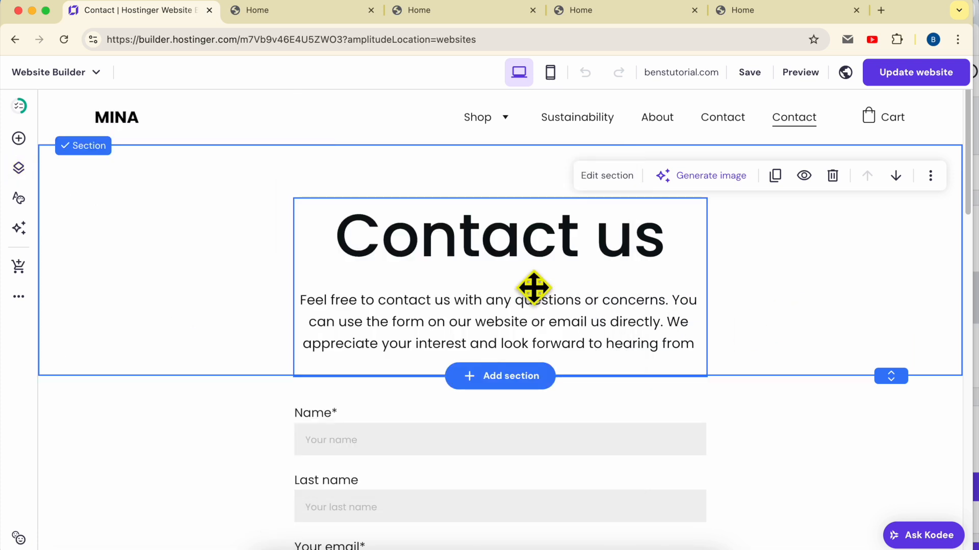
Move the Contact us text block slightly up, review the rest of the new page, and publish the website update
left_click_drag(525, 251, 528, 228)
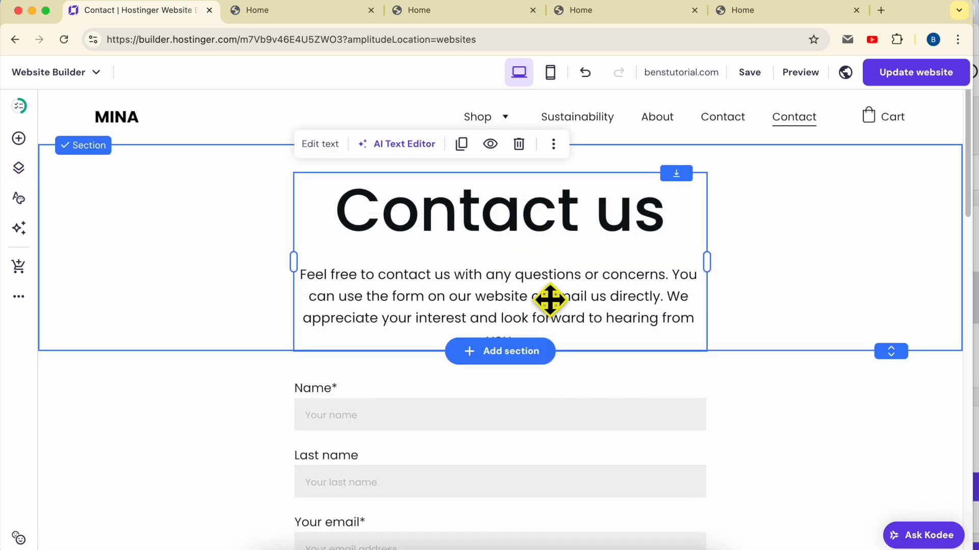
scroll(550, 300, "down", 5)
scroll(550, 300, "down", 10)
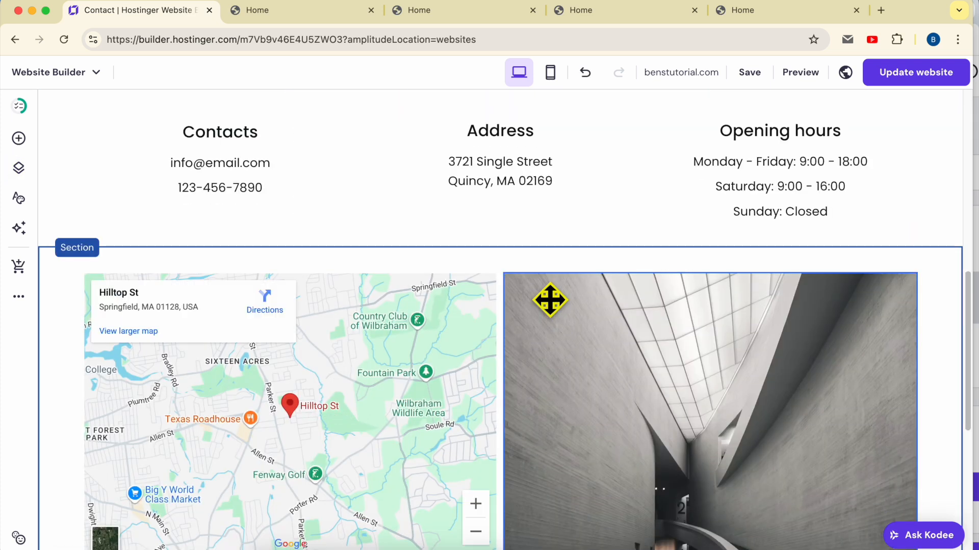
scroll(549, 300, "down", 10)
scroll(555, 316, "up", 20)
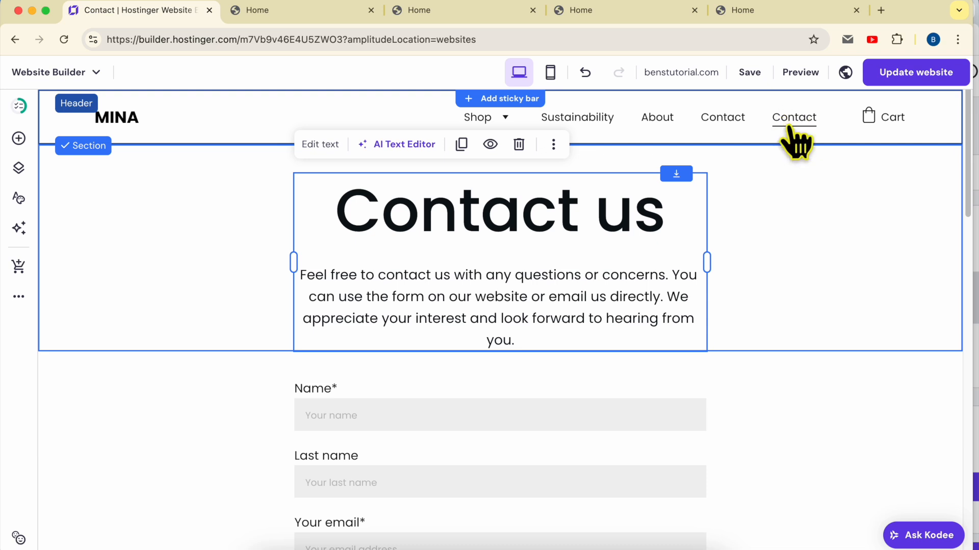
left_click(920, 81)
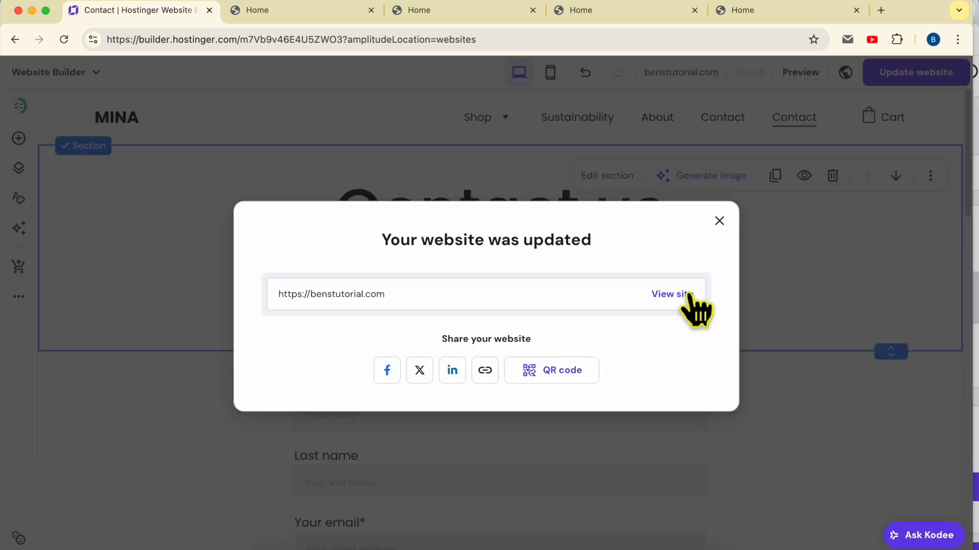
View the new Contact page on the live benstutorial.com site and return to the website editor
left_click(688, 294)
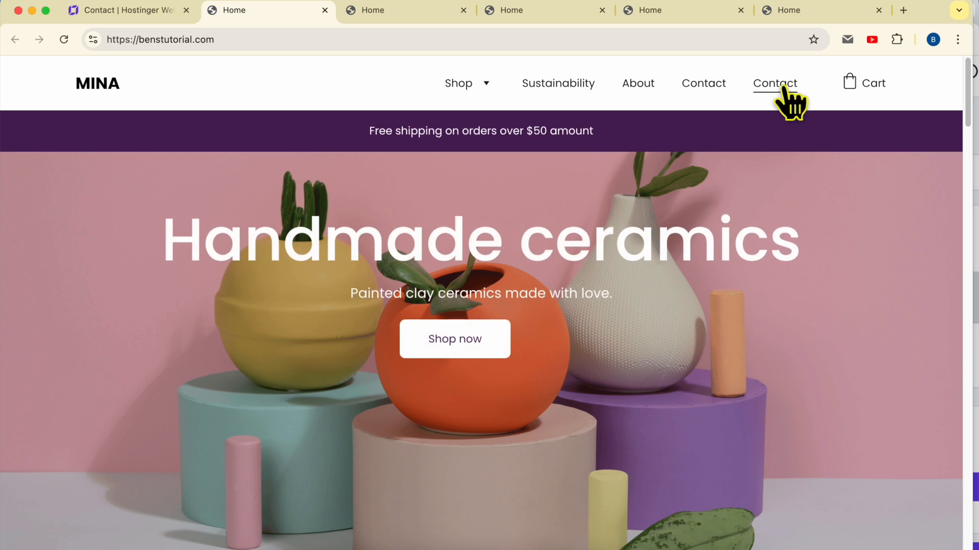
left_click(783, 87)
scroll(673, 267, "down", 2)
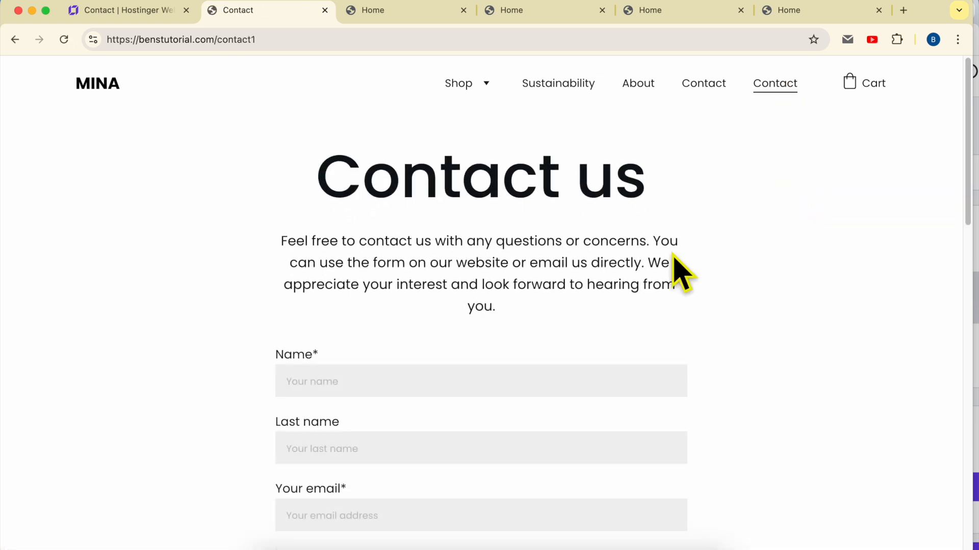
scroll(671, 255, "down", 12)
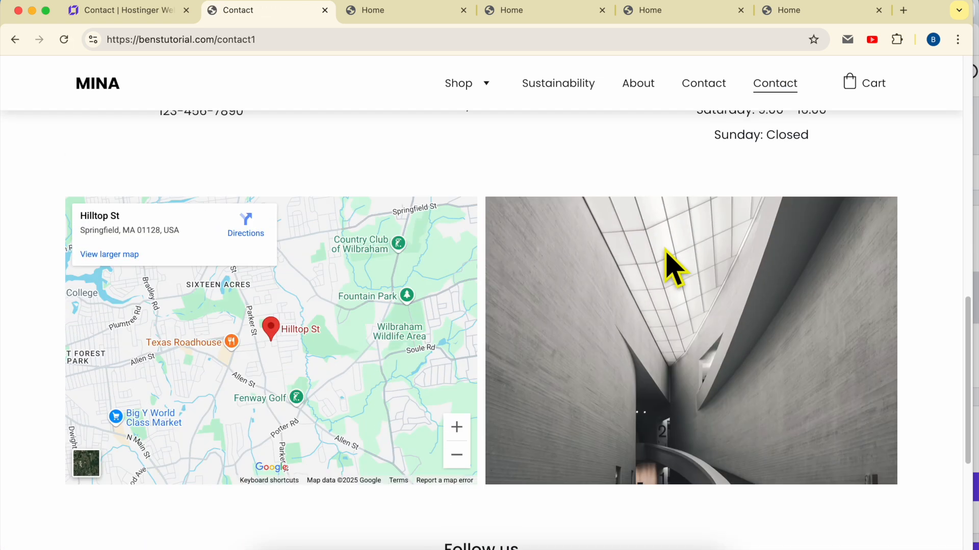
scroll(672, 265, "up", 14)
left_click(135, 10)
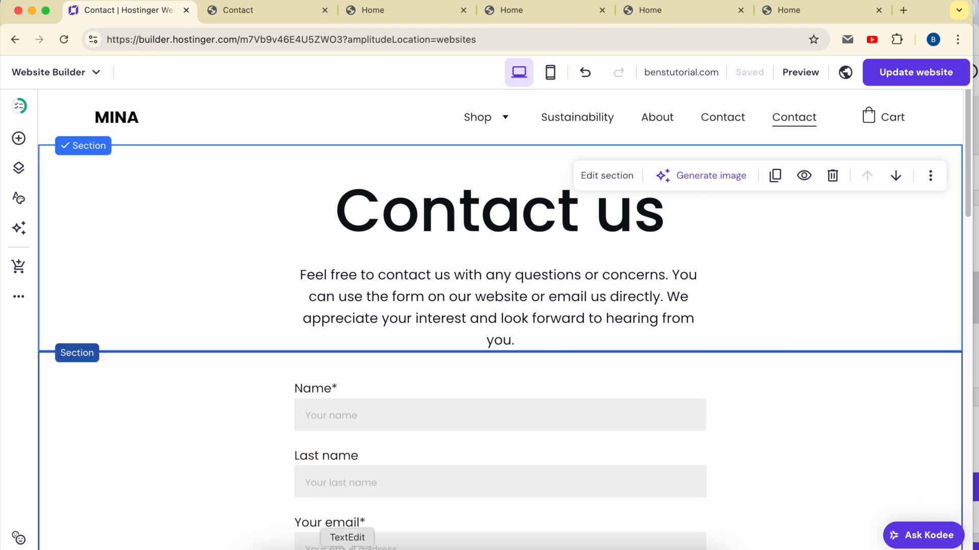
Check the tutorial outline in TextEdit, return to the website editor and start a blog on the website
left_click(349, 548)
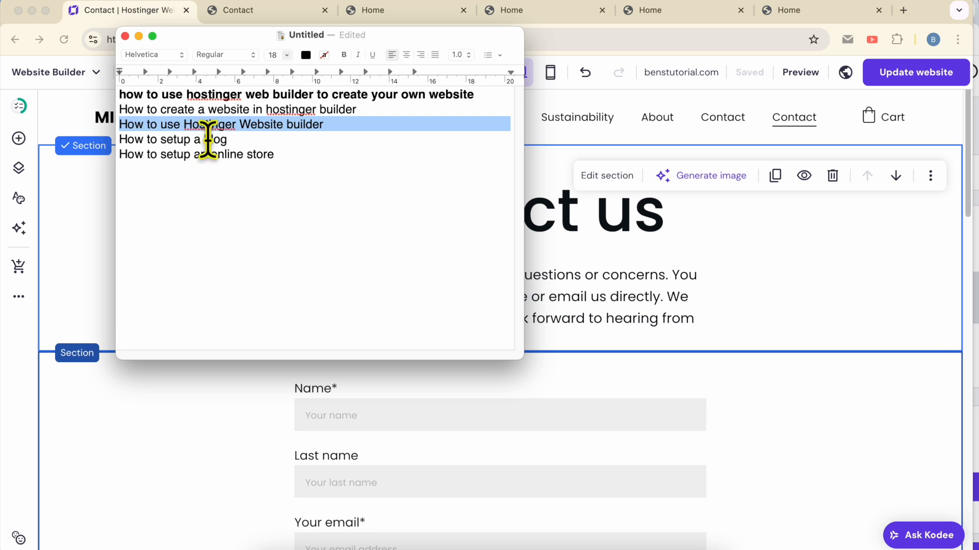
left_click(717, 239)
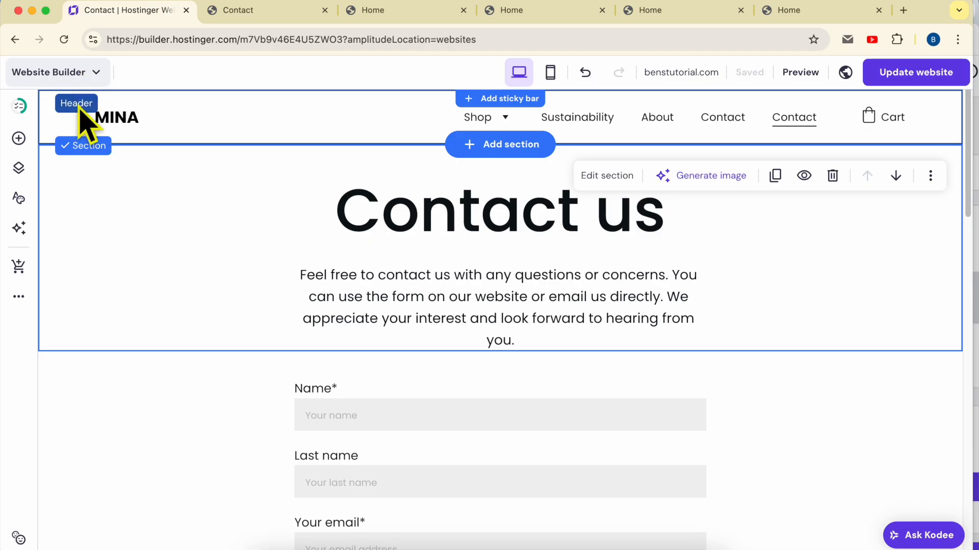
left_click(19, 298)
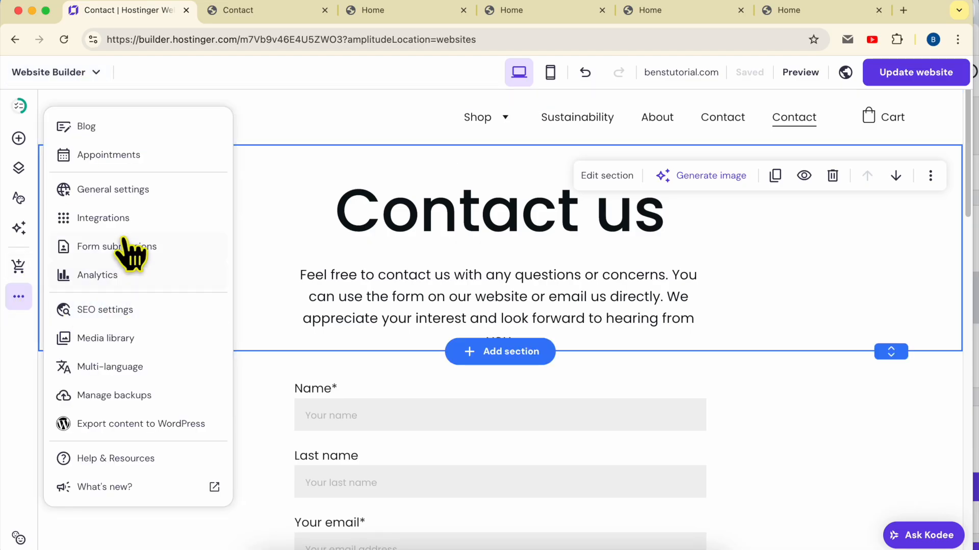
left_click(135, 129)
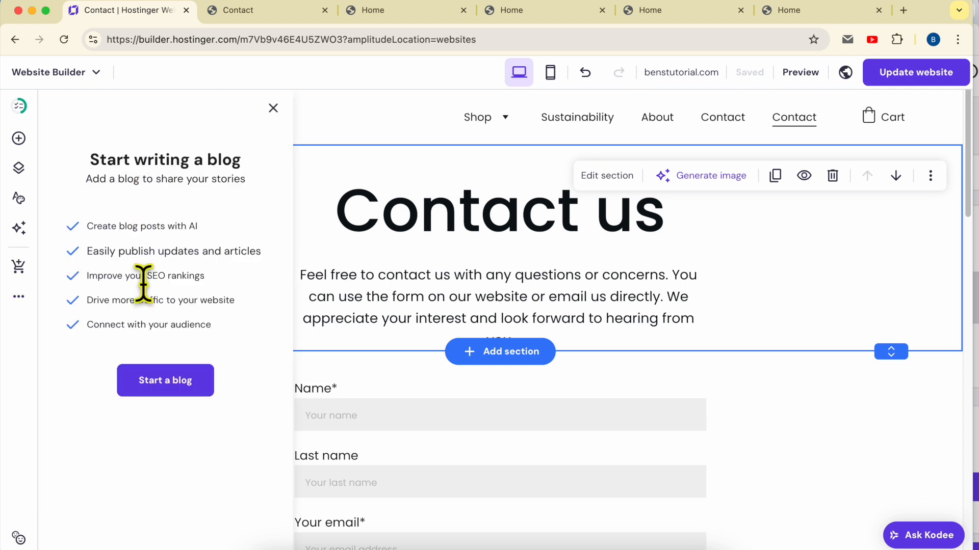
left_click(175, 382)
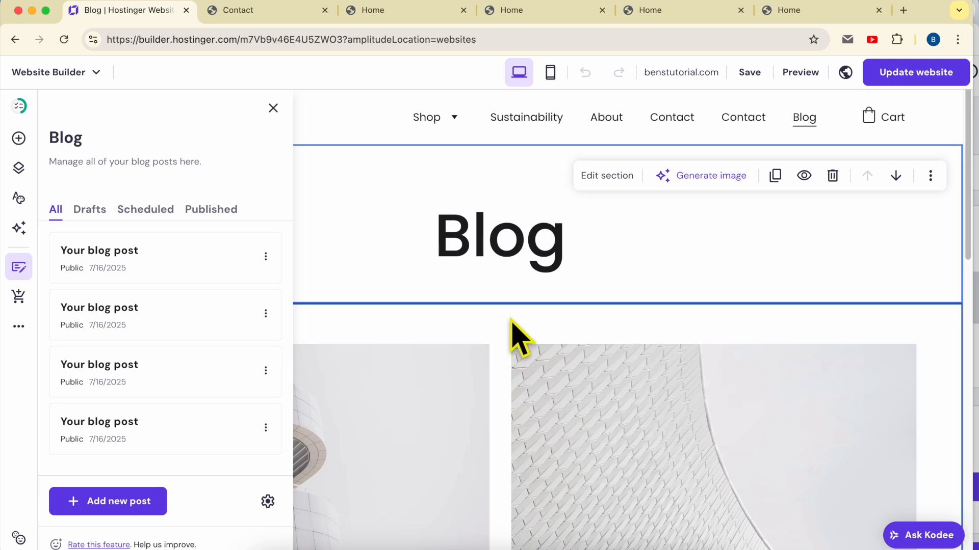
left_click(561, 328)
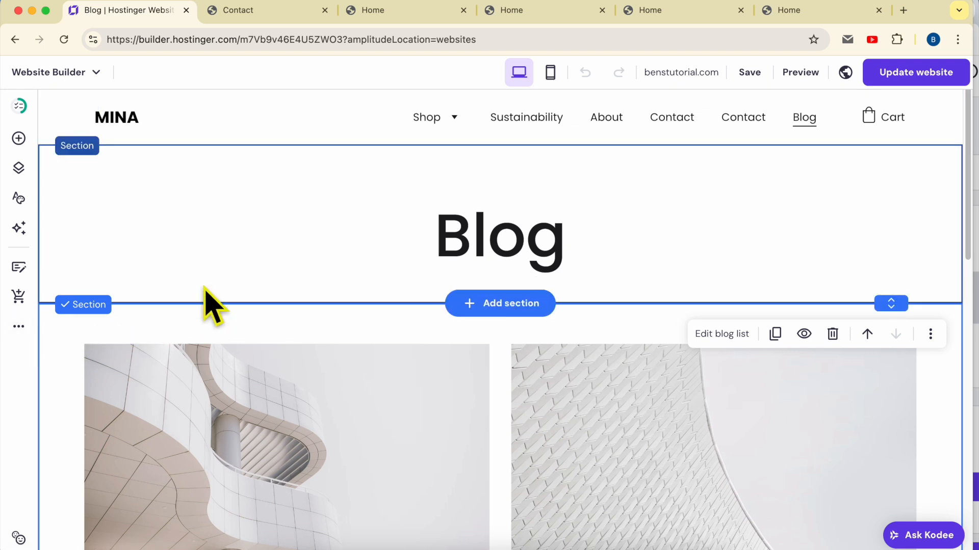
Add a new blog post, skipping AI content creation to write it manually
left_click(19, 269)
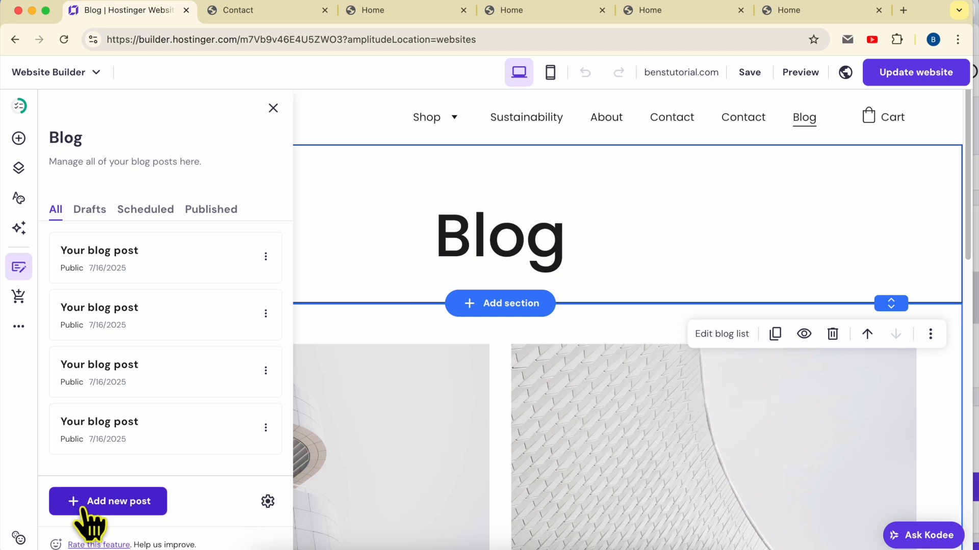
left_click(116, 515)
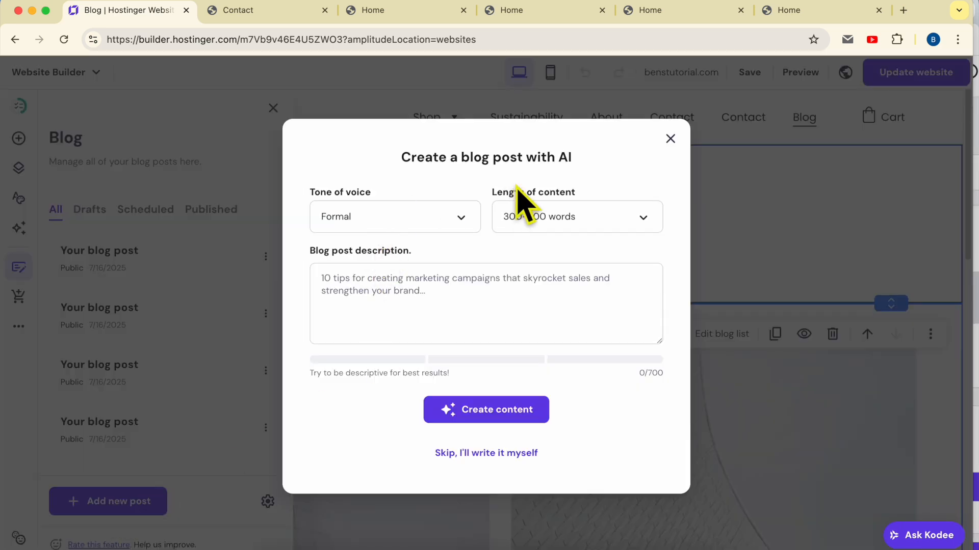
left_click_drag(547, 162, 615, 158)
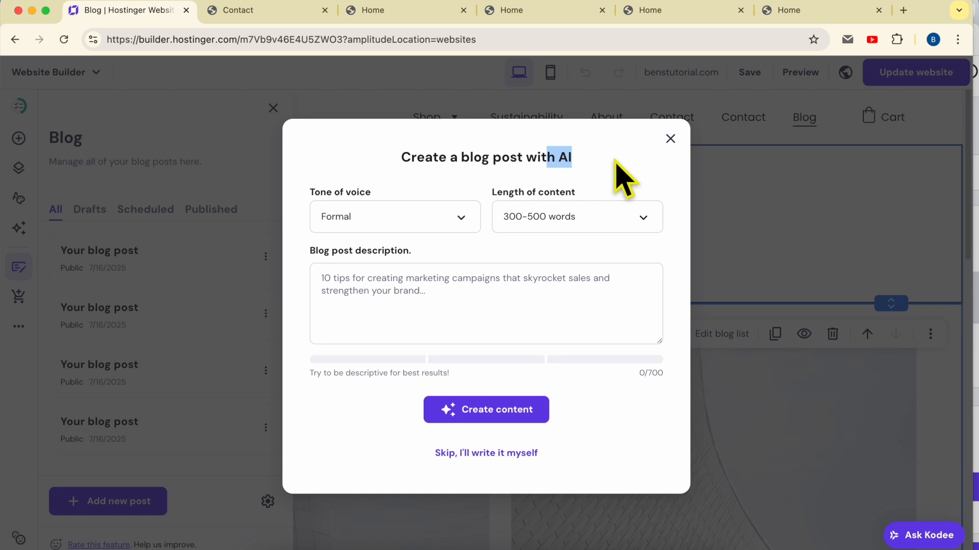
left_click(513, 456)
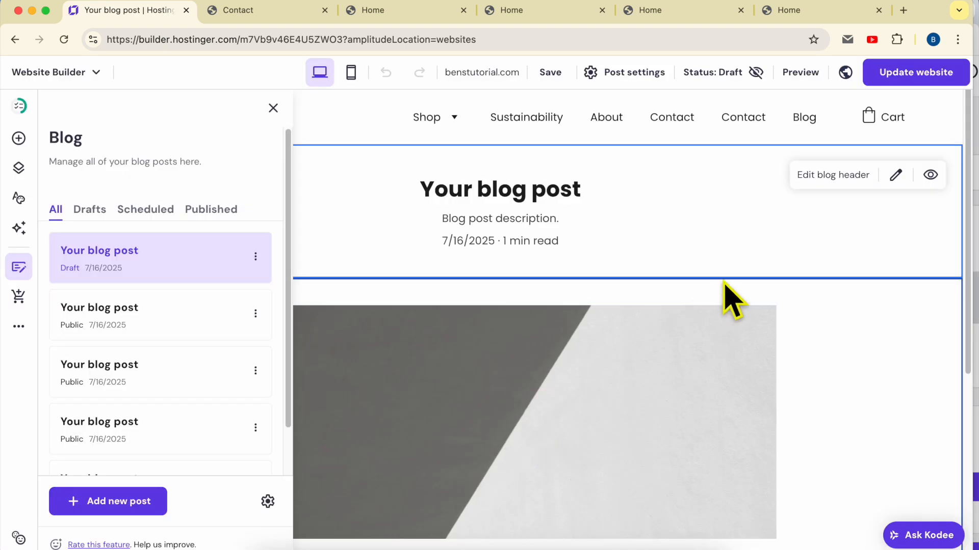
Examine the new post's header options and its general, featured image and category settings without changing them
left_click(815, 176)
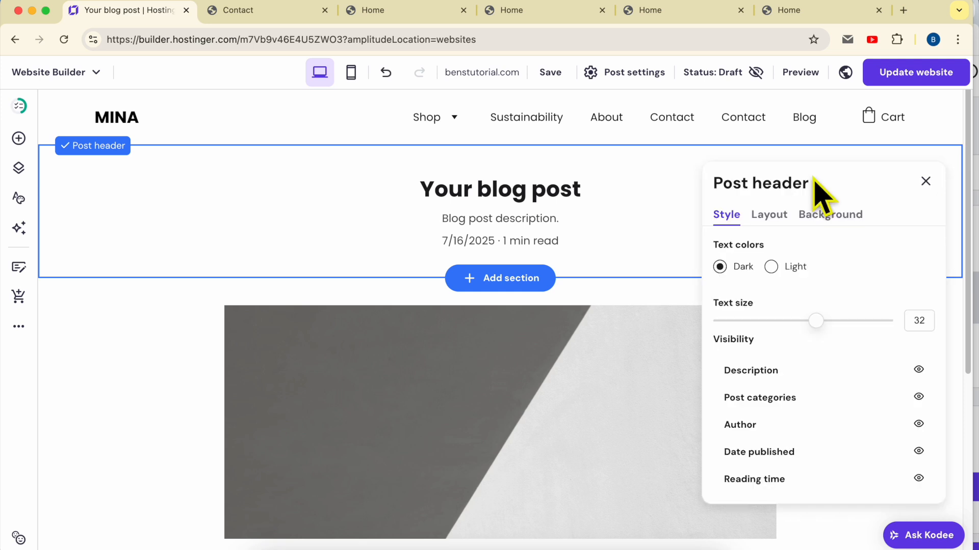
left_click(925, 180)
left_click(648, 77)
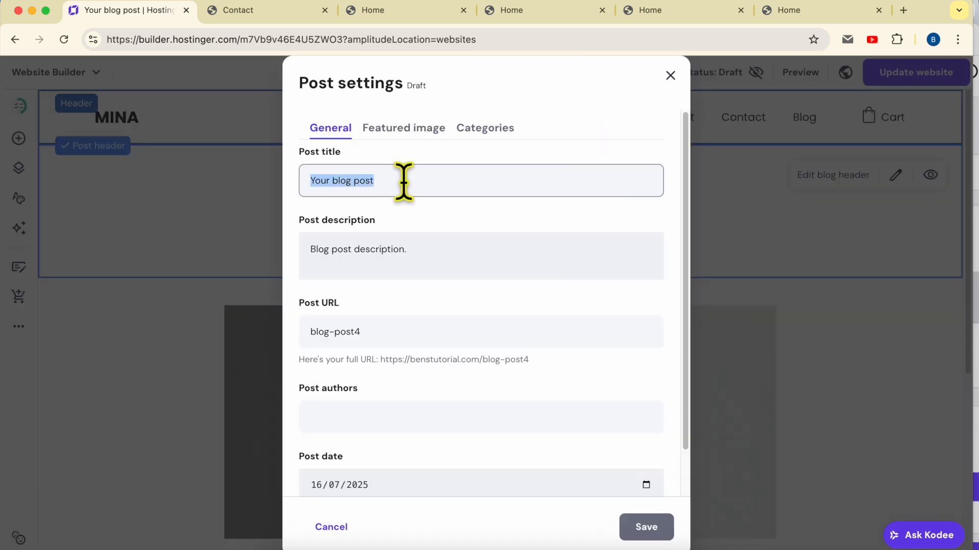
left_click(415, 247)
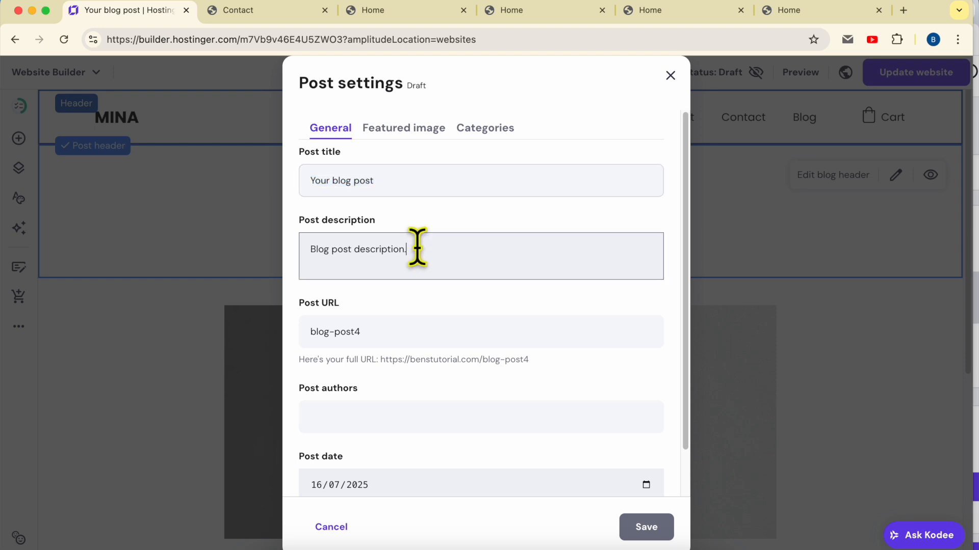
left_click(397, 331)
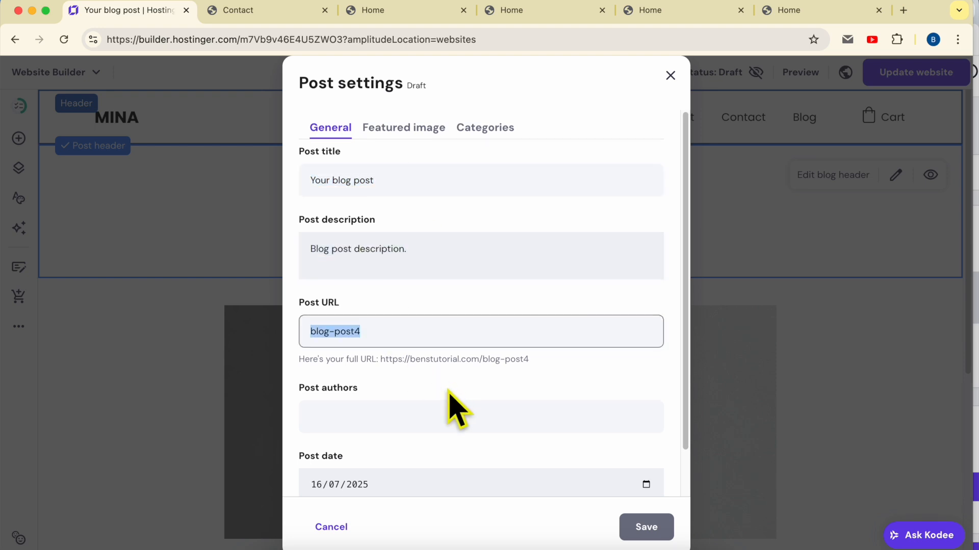
scroll(426, 431, "down", 2)
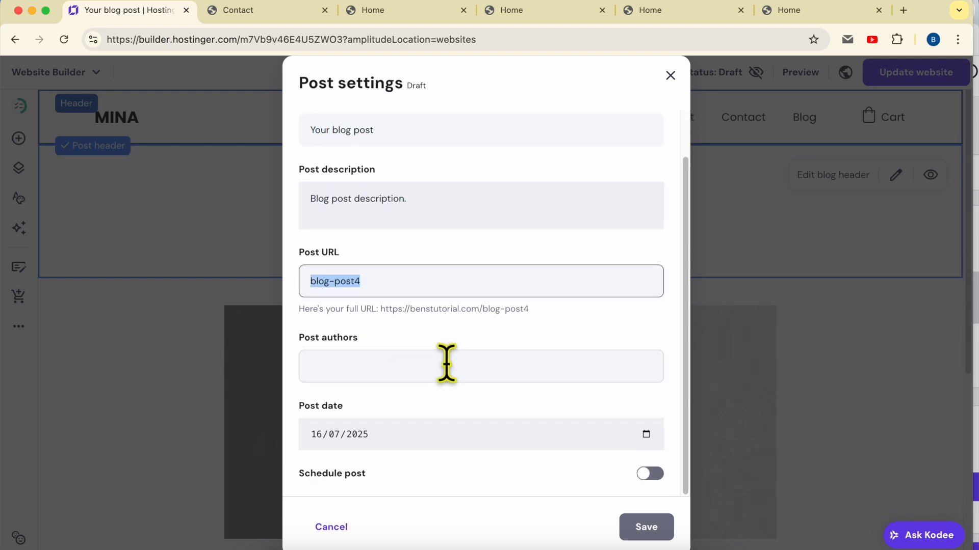
scroll(404, 230, "up", 2)
left_click(428, 132)
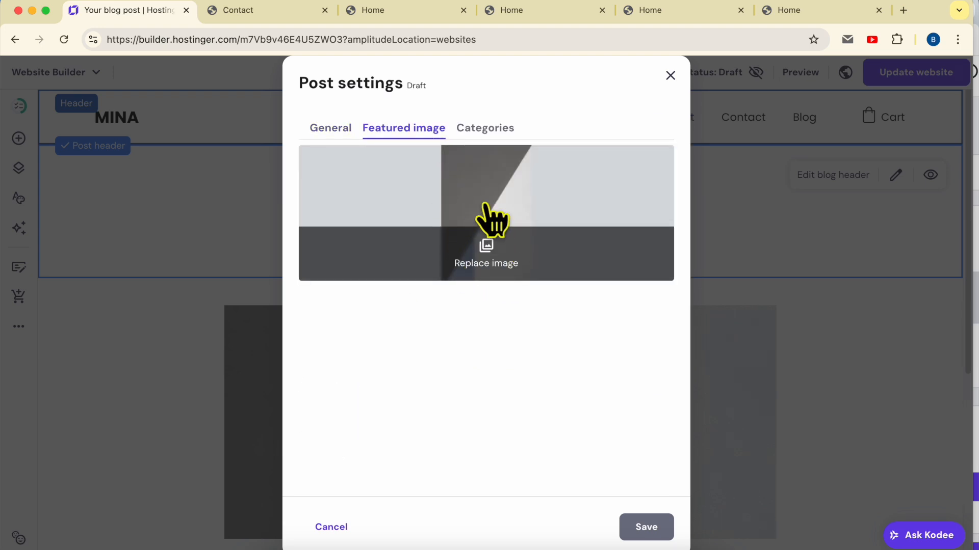
left_click(487, 131)
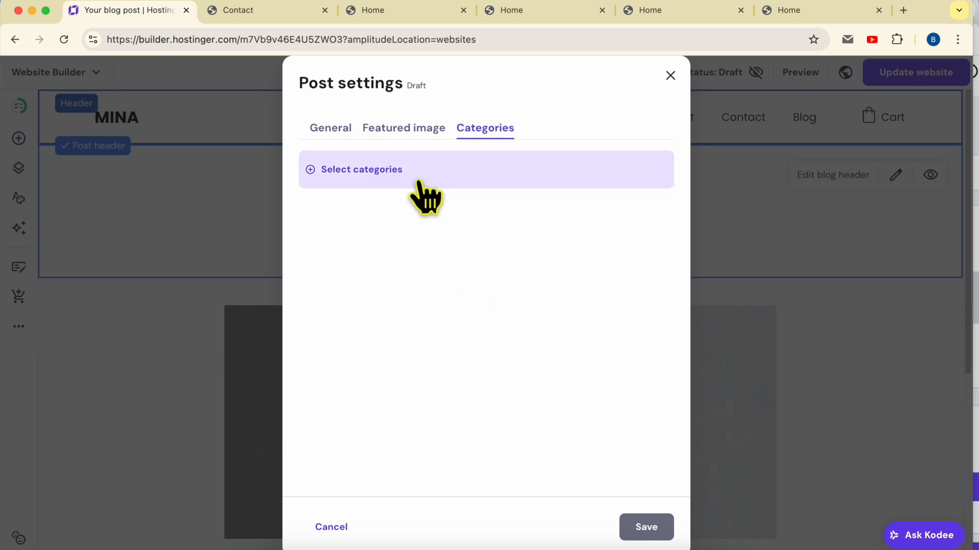
left_click(670, 77)
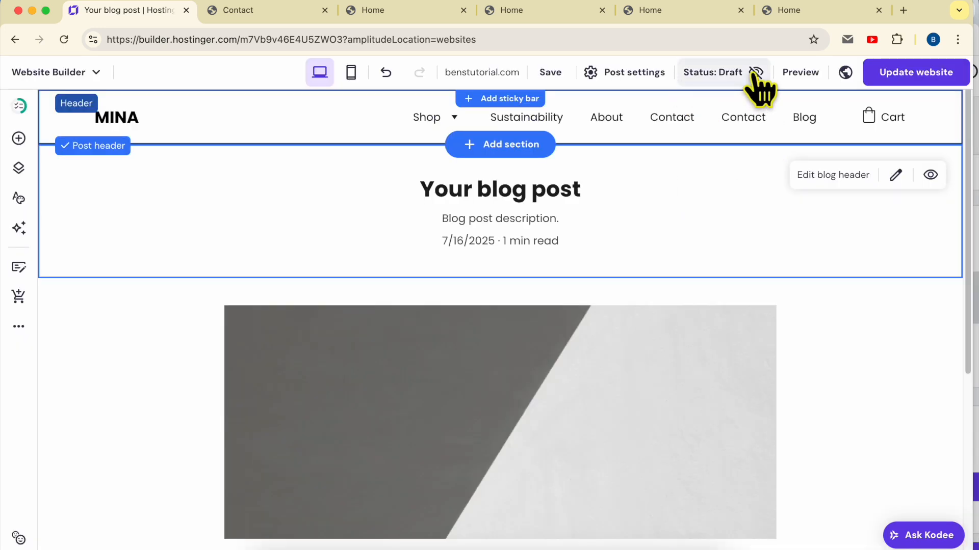
Extend the blog post's content section downward to make room below the "My post content" text
scroll(515, 363, "down", 5)
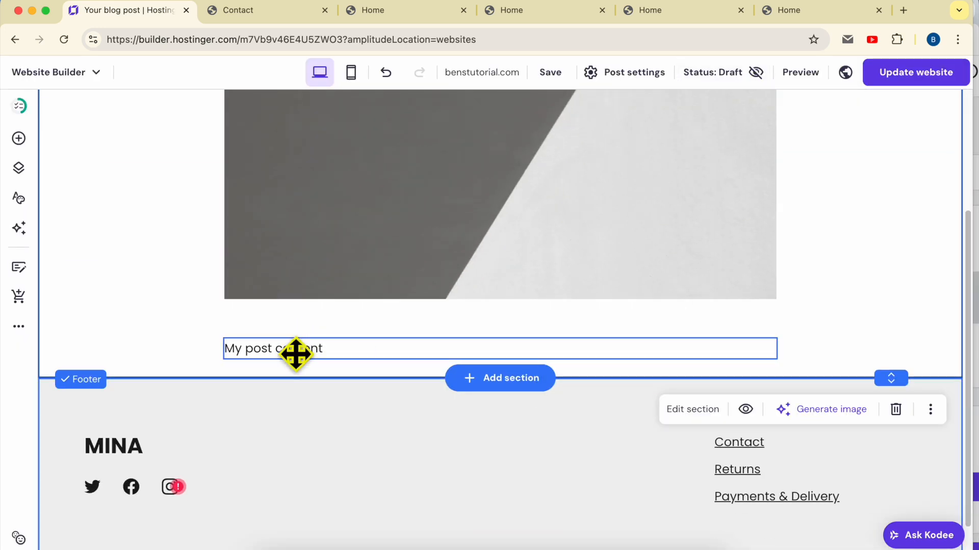
left_click_drag(891, 378, 892, 548)
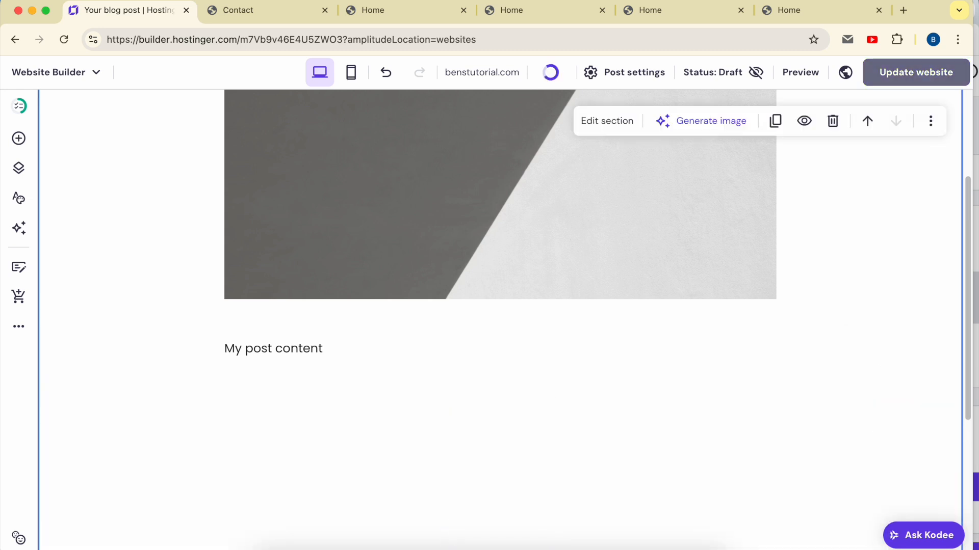
Append filler text "ddss" to "My post content" and add spaced filler lines such as "sds" beneath it
double_click(322, 353)
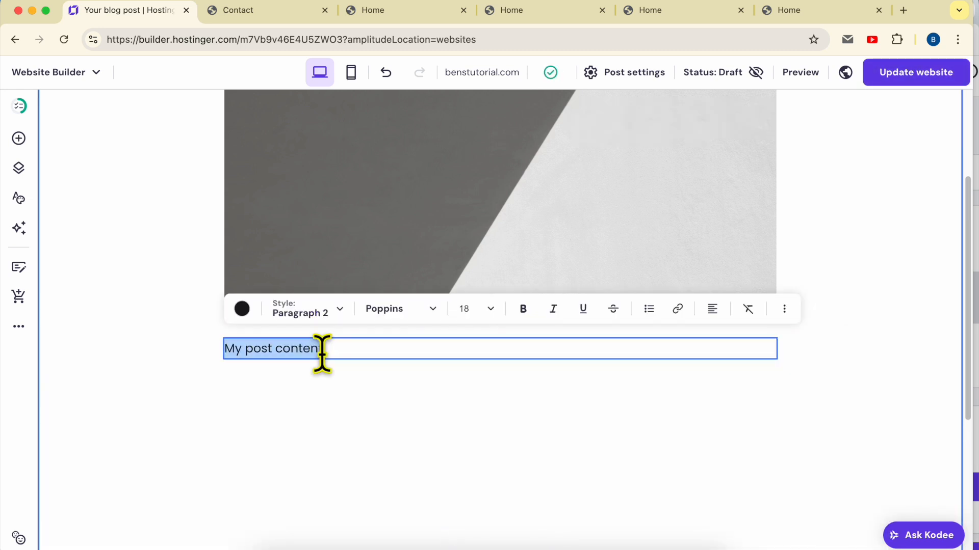
left_click(348, 349)
type("ddss  sds d s ds d s")
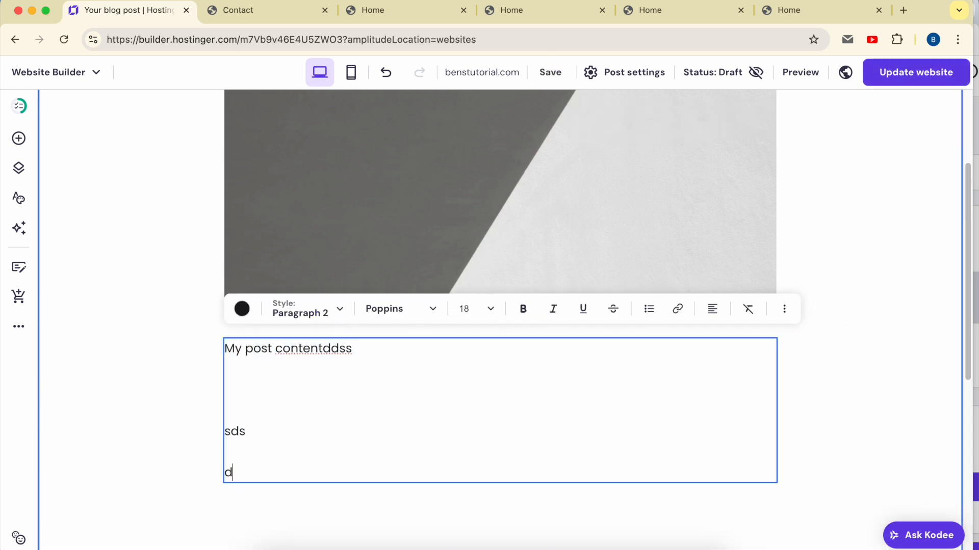
Try deleting the large image from the blog post's content section and undo the deletion
scroll(372, 273, "up", 6)
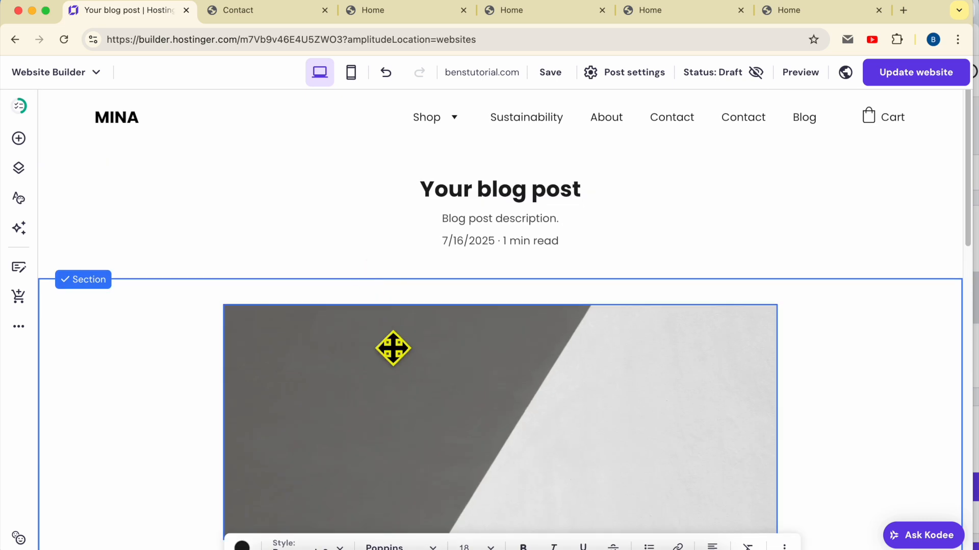
left_click(393, 345)
left_click(512, 276)
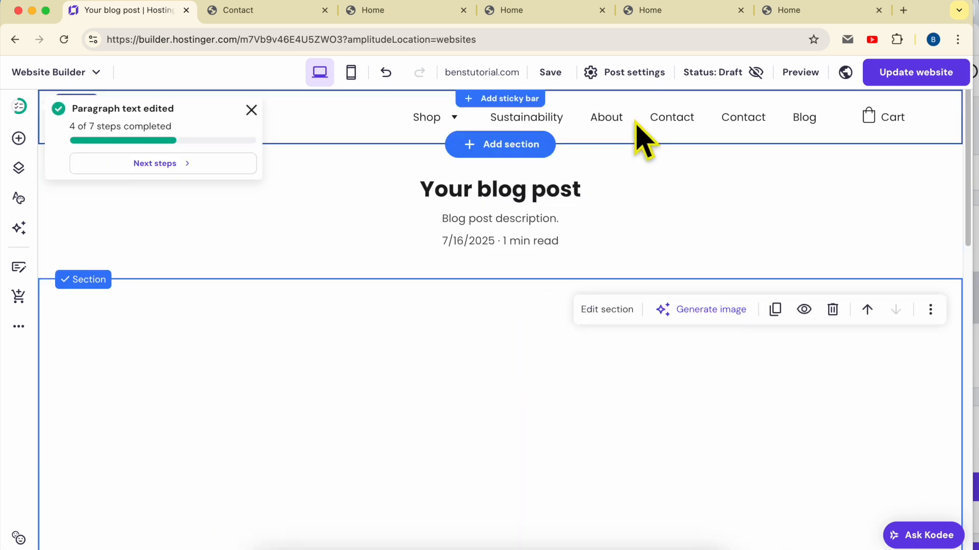
left_click(386, 73)
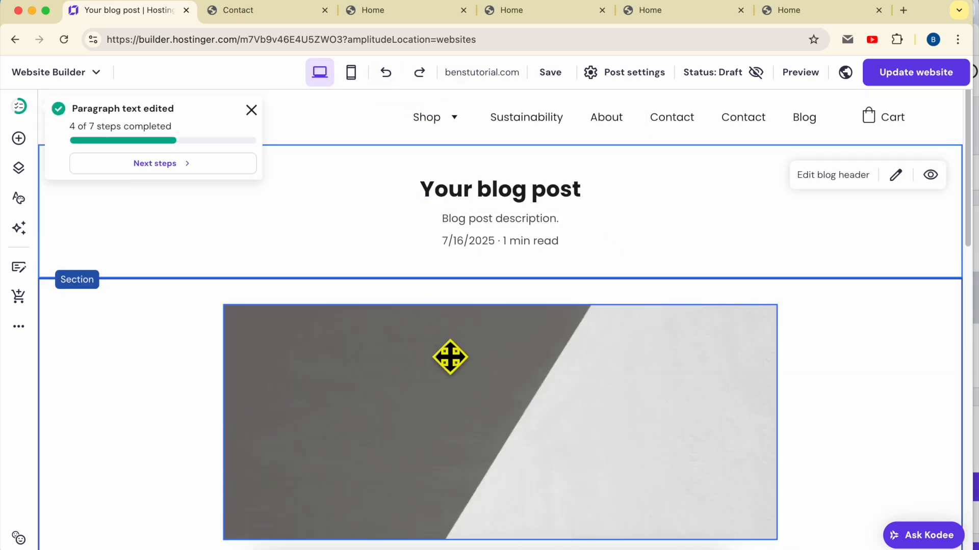
Add a Button element to the blog post and position it directly below the image
left_click(448, 356)
left_click(19, 138)
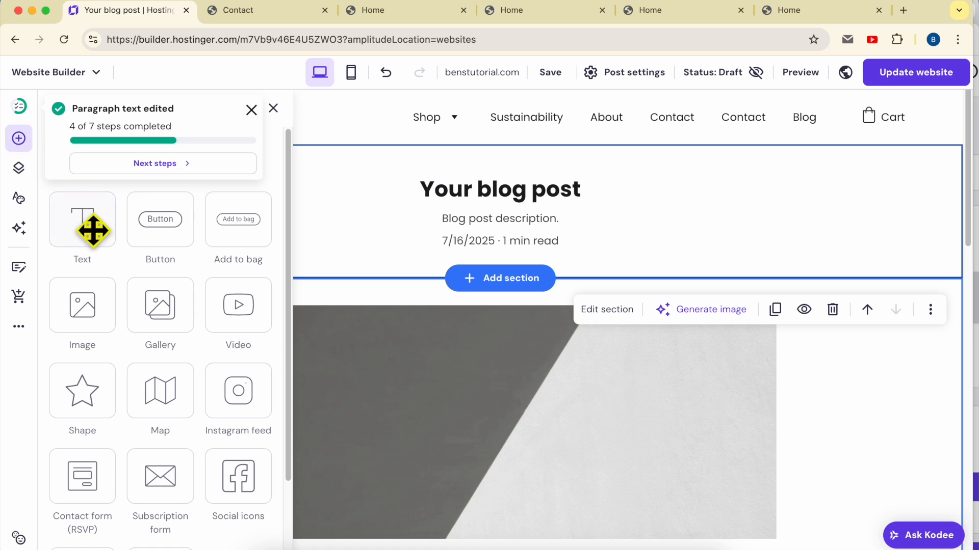
left_click_drag(169, 220, 525, 380)
scroll(525, 379, "down", 2)
left_click_drag(569, 293, 511, 466)
left_click_drag(526, 356, 382, 354)
left_click_drag(613, 259, 566, 347)
left_click_drag(518, 314, 515, 430)
left_click(809, 443)
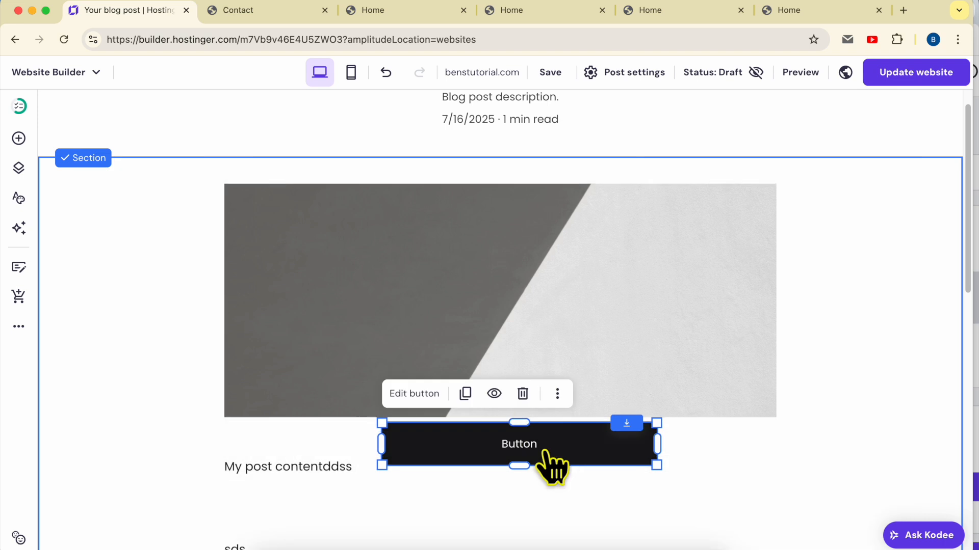
Switch the blog post's status to Public
scroll(790, 423, "up", 3)
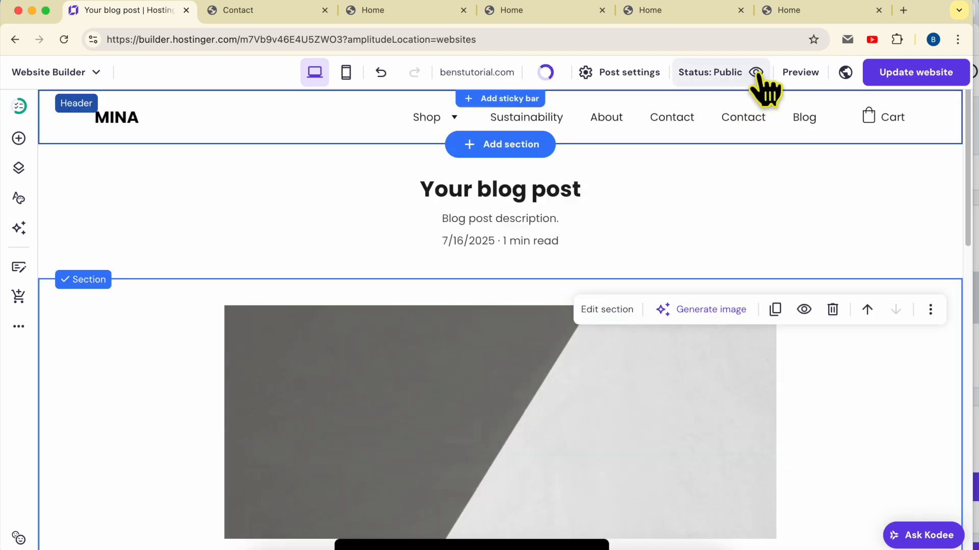
left_click(756, 73)
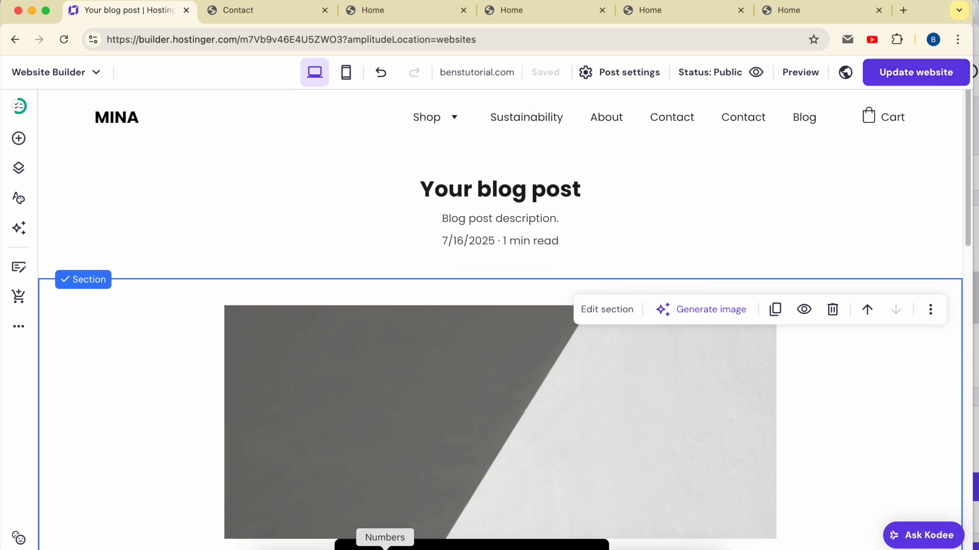
Switch to the TextEdit outline, highlight "How to setup an online store" and return to the website editor
left_click(343, 545)
triple_click(214, 154)
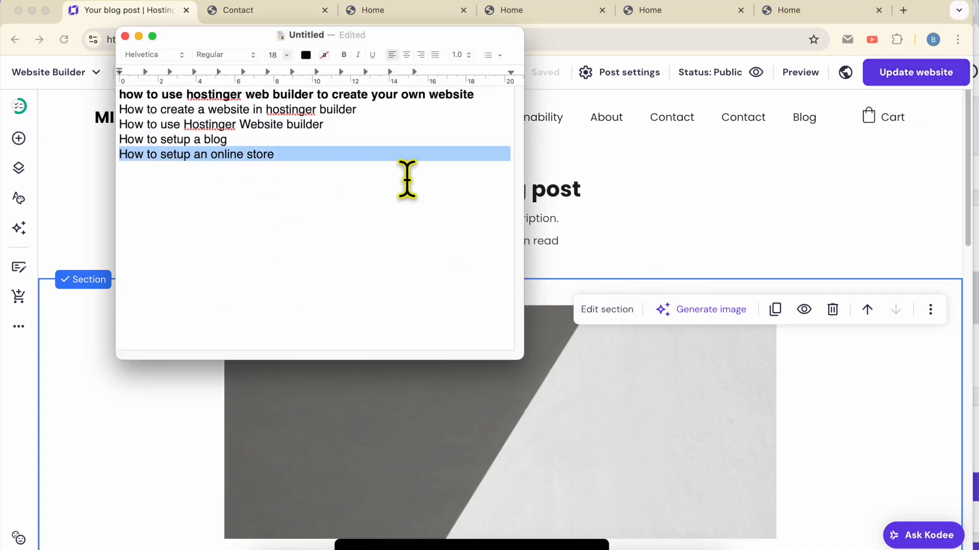
left_click(745, 227)
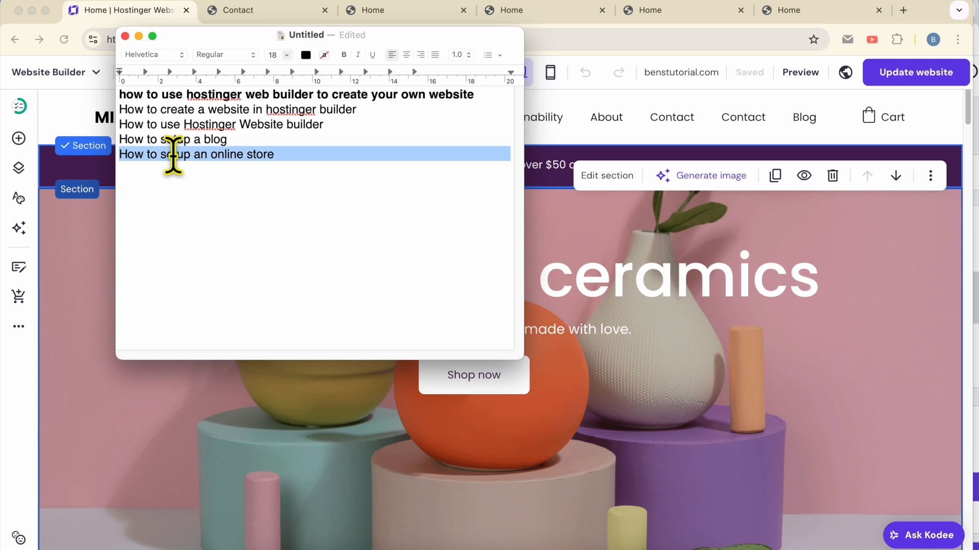
left_click(566, 232)
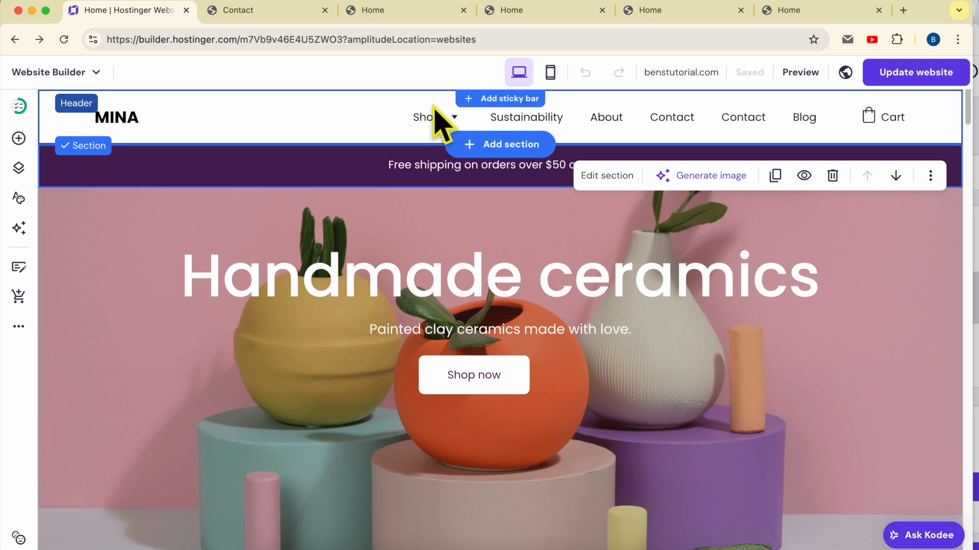
View the additional website options and the store setup checklist in the editor without changing anything
left_click(19, 329)
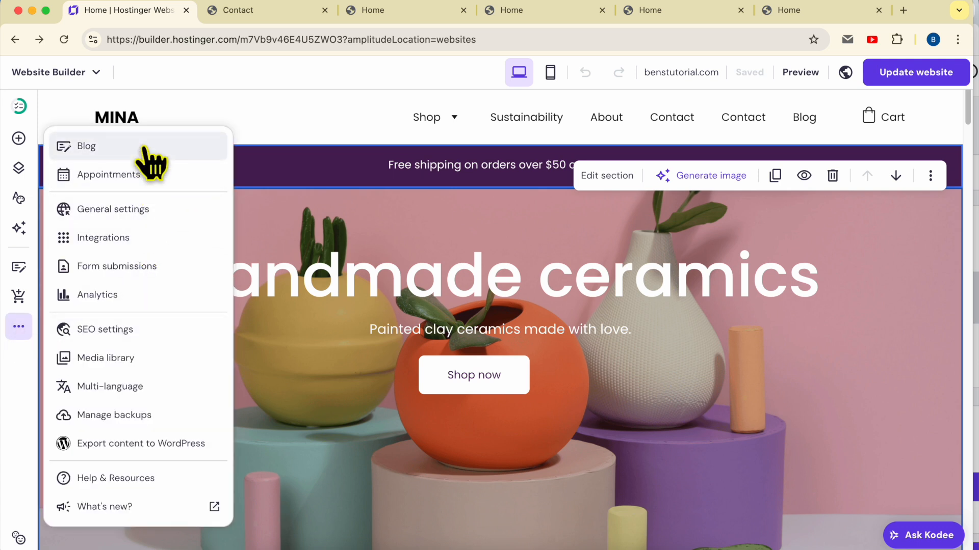
left_click(330, 212)
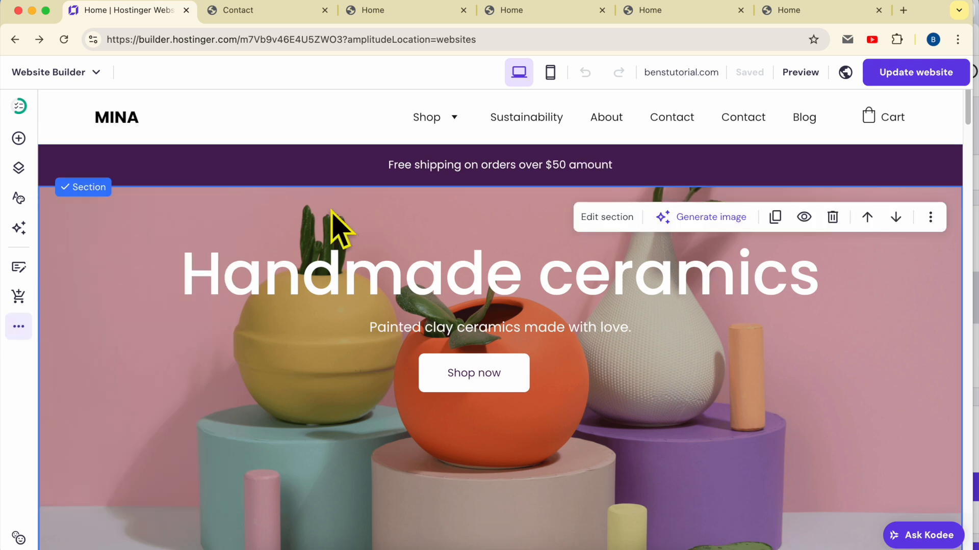
left_click(18, 296)
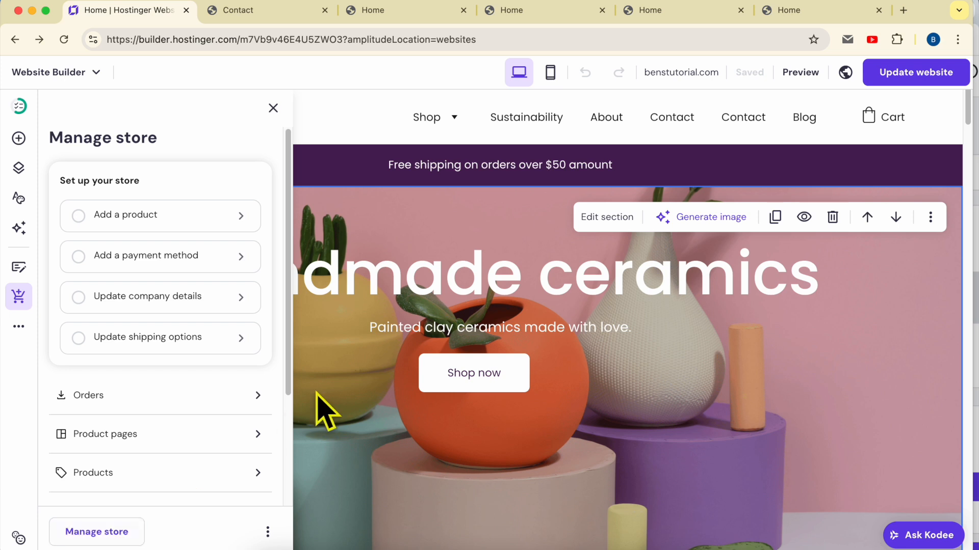
left_click(327, 408)
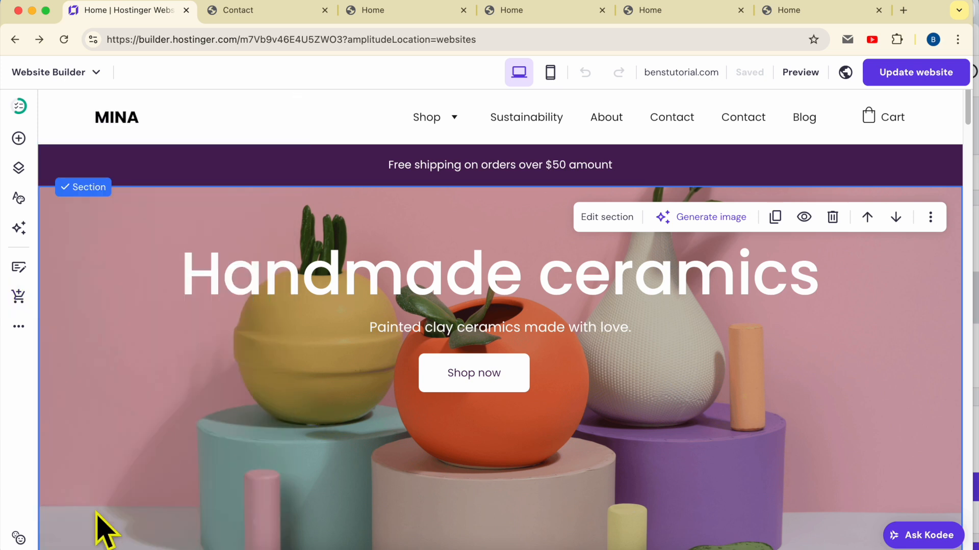
Open the store manager for the website and name the online store "Ben's Store"
left_click(96, 74)
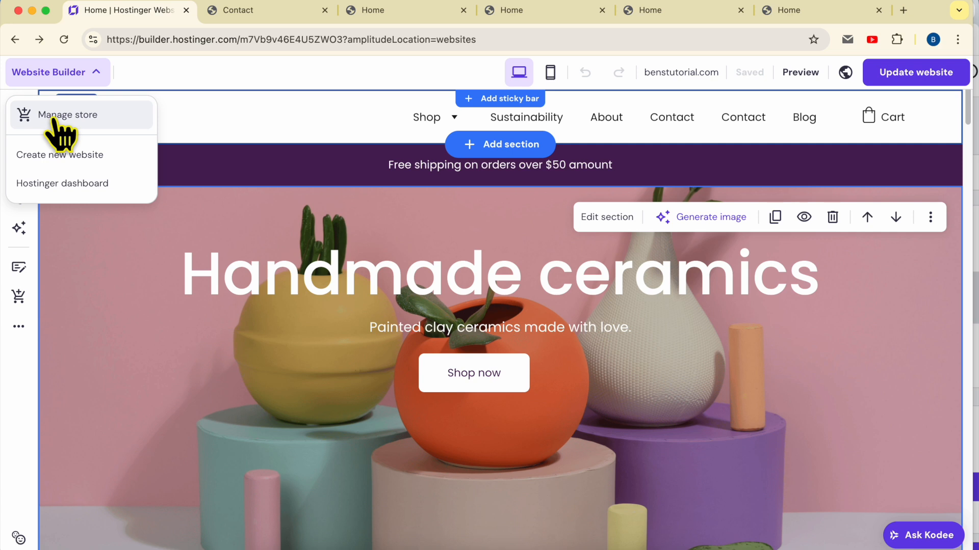
left_click(105, 119)
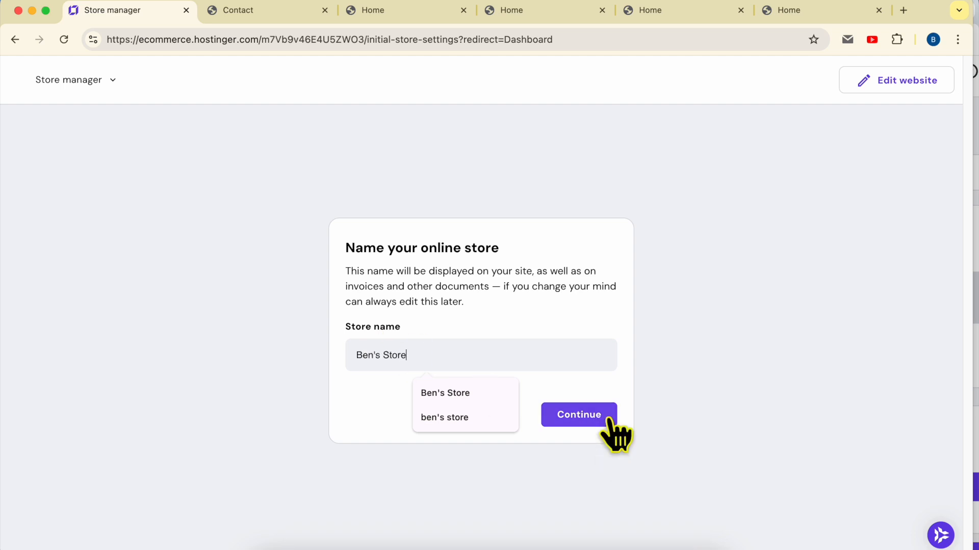
left_click(578, 415)
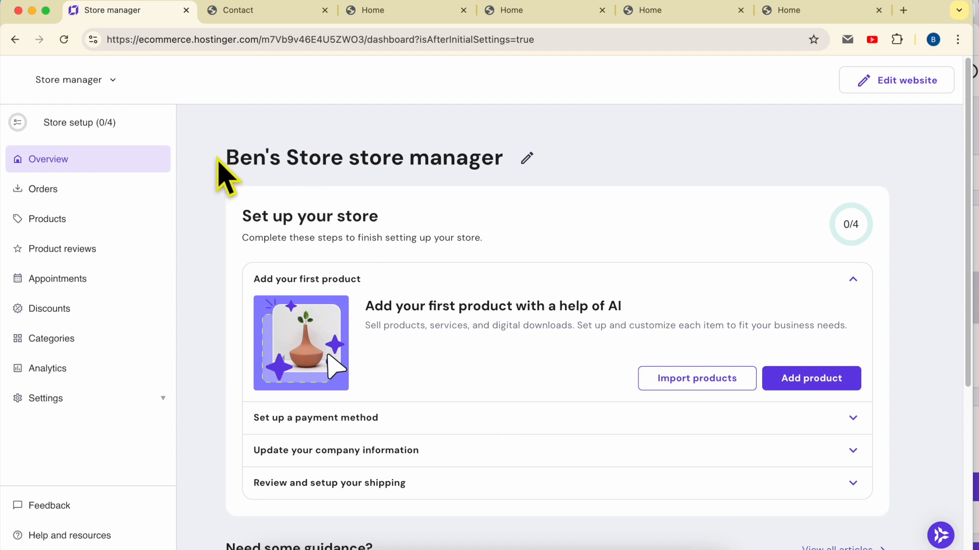
Look over the store manager's overview and setup steps, its Orders page and its Products list
left_click_drag(219, 159, 332, 152)
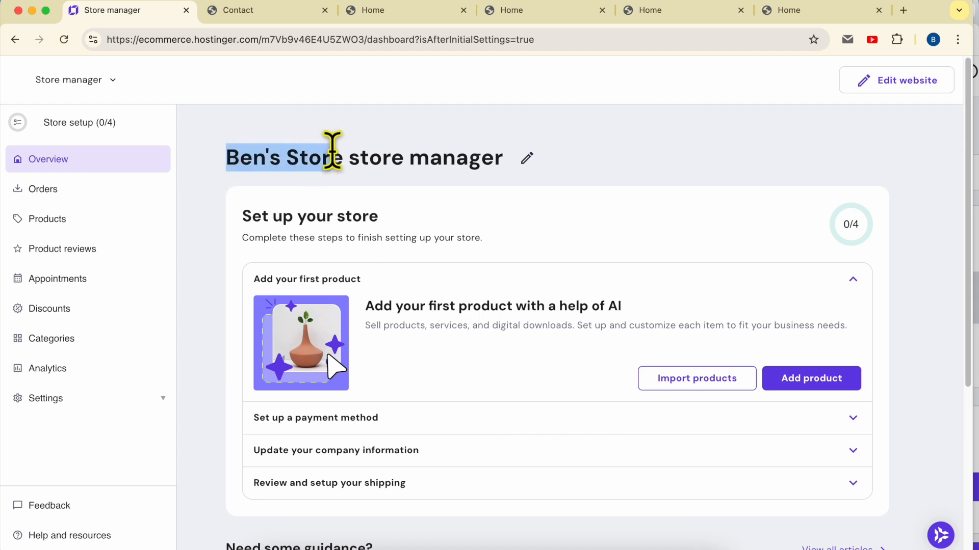
left_click(465, 212)
left_click(350, 278)
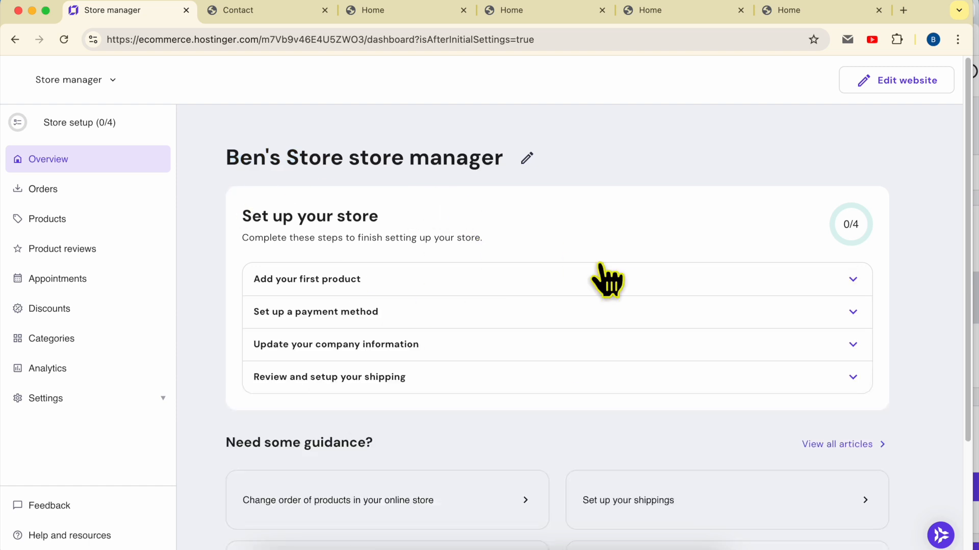
left_click(79, 190)
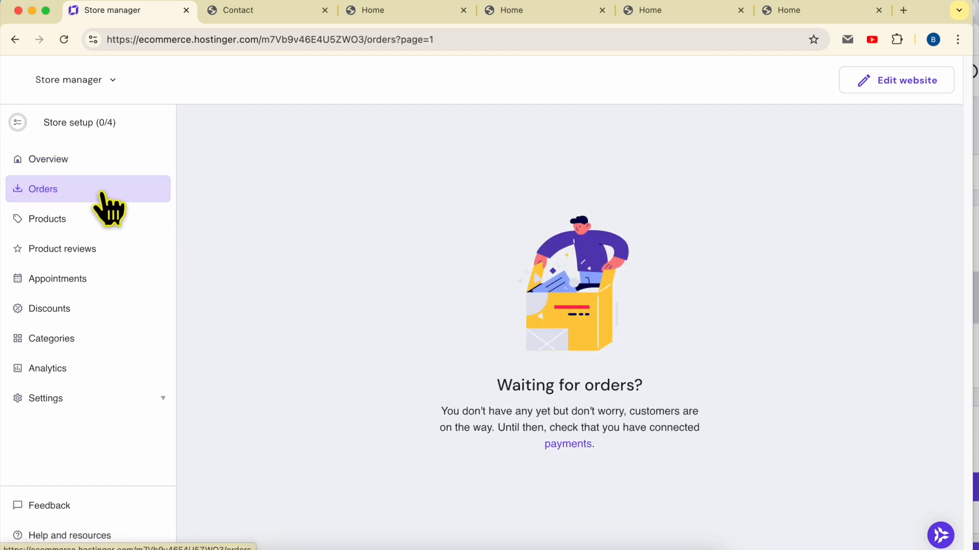
left_click(105, 223)
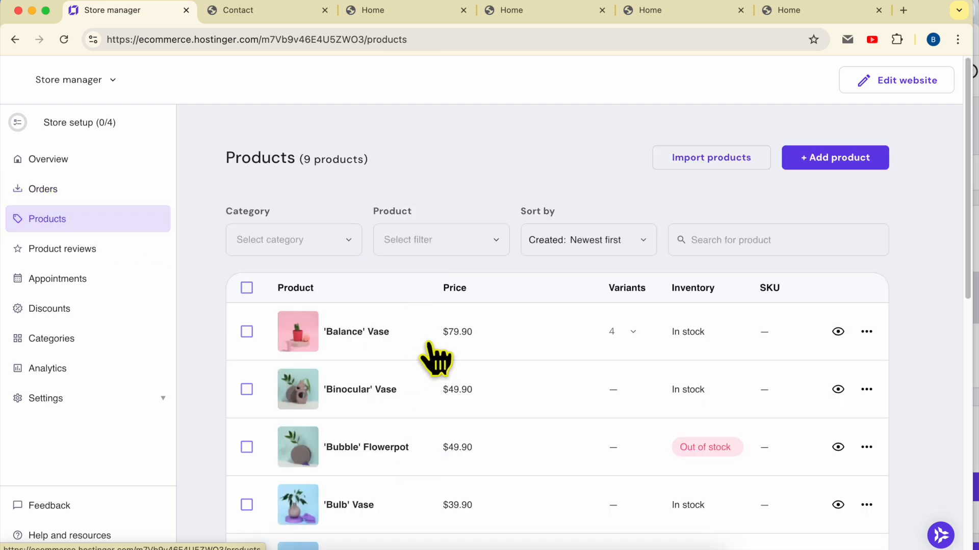
Examine the product types offered for a new product and leave the unsaved product form for Product reviews
left_click(831, 162)
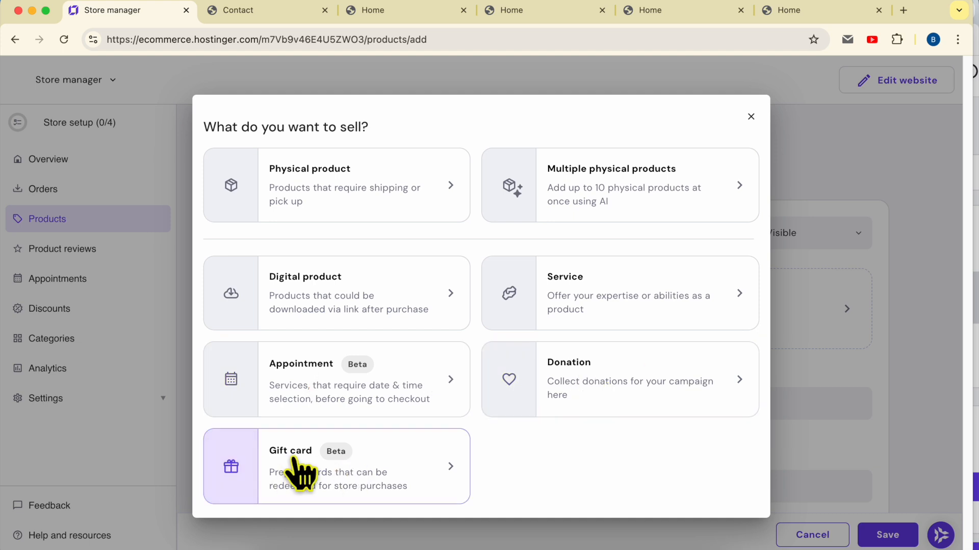
left_click(751, 117)
left_click(122, 255)
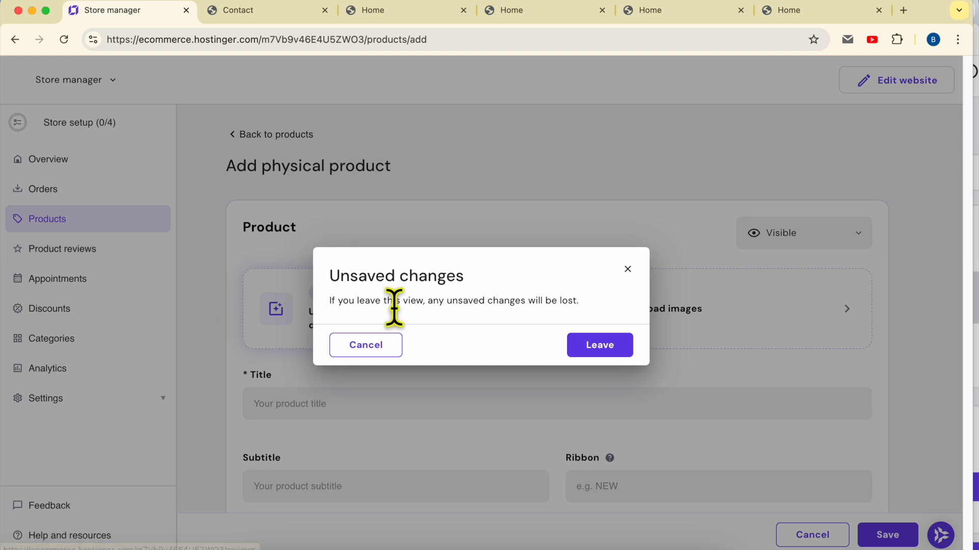
left_click(586, 347)
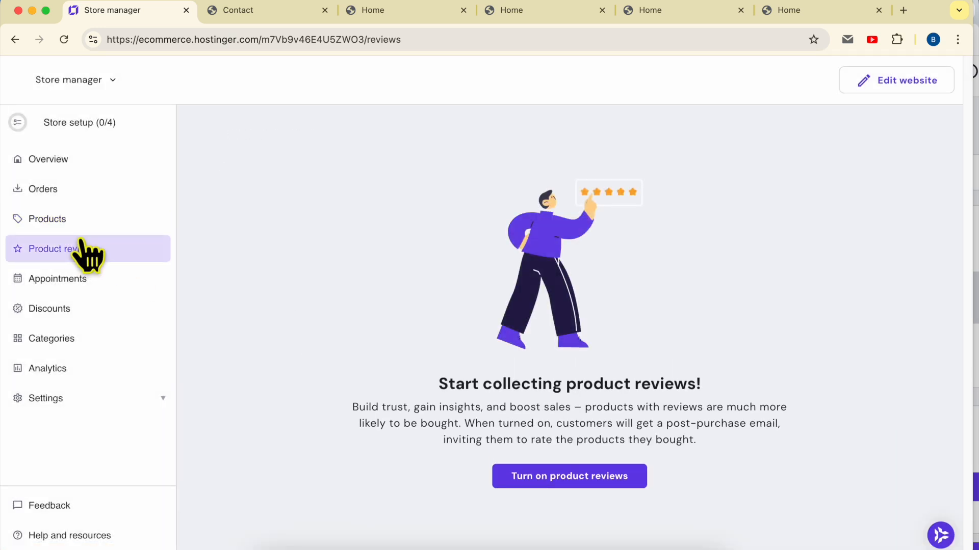
Look through the store's Appointments, Discounts, Categories and Analytics pages
left_click(114, 280)
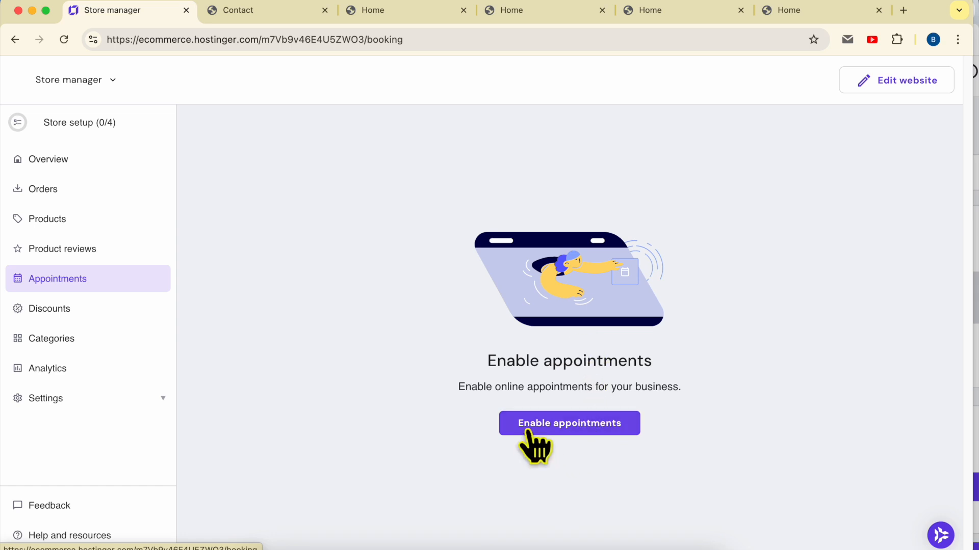
left_click(114, 316)
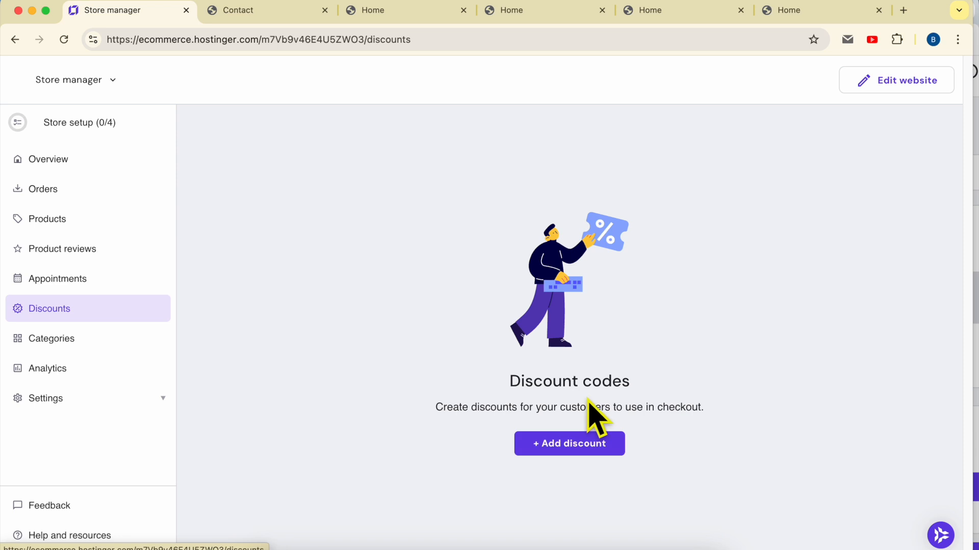
left_click(118, 337)
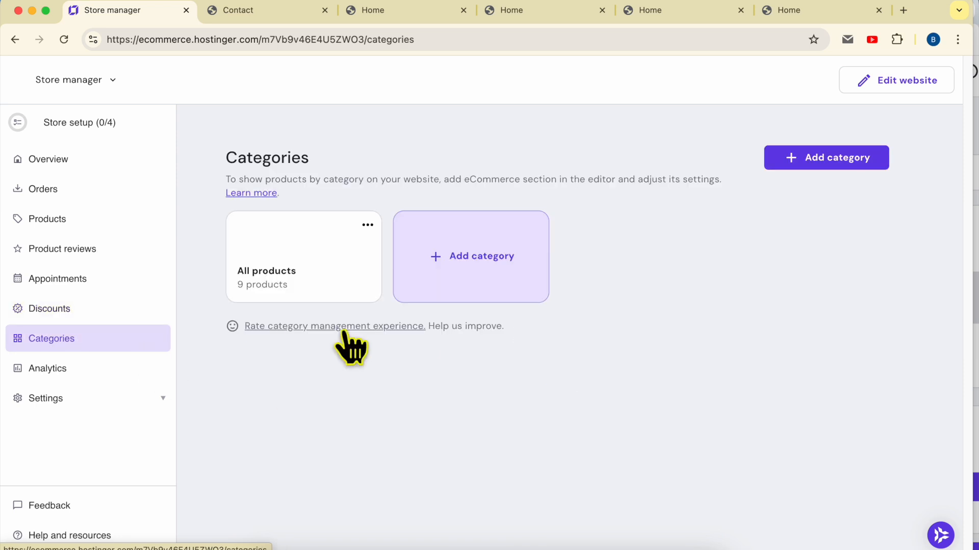
left_click(111, 380)
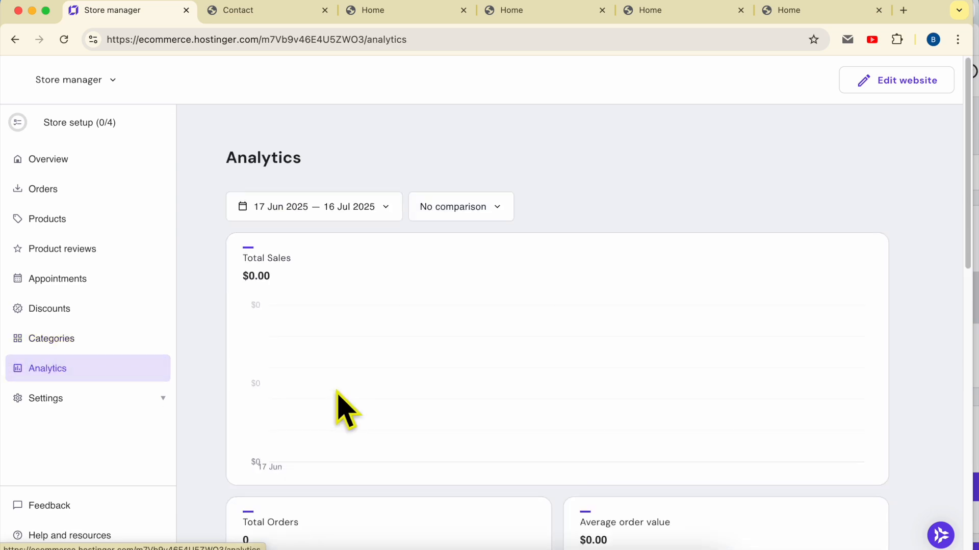
Examine the store name, currency and measurement system in Store details and view the Payments settings
left_click(121, 403)
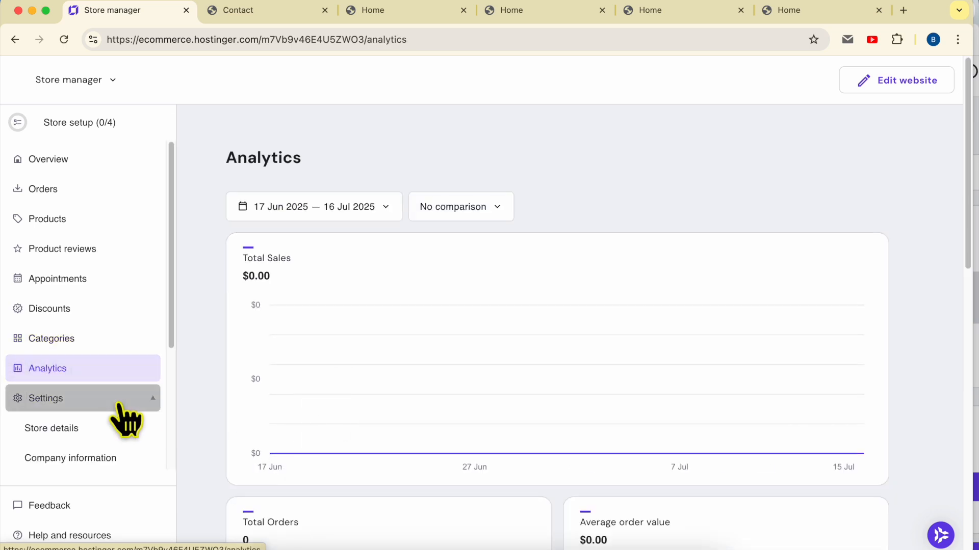
left_click(116, 402)
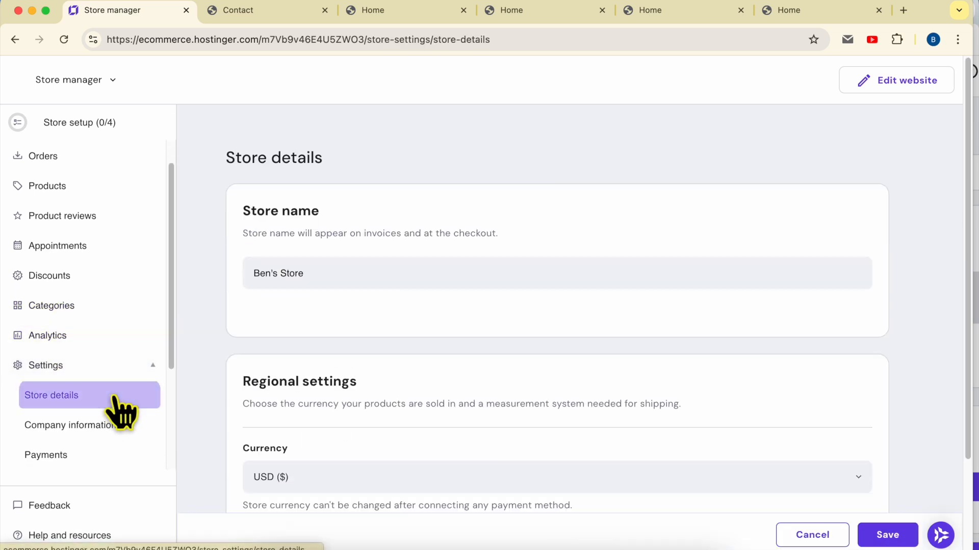
scroll(114, 408, "down", 3)
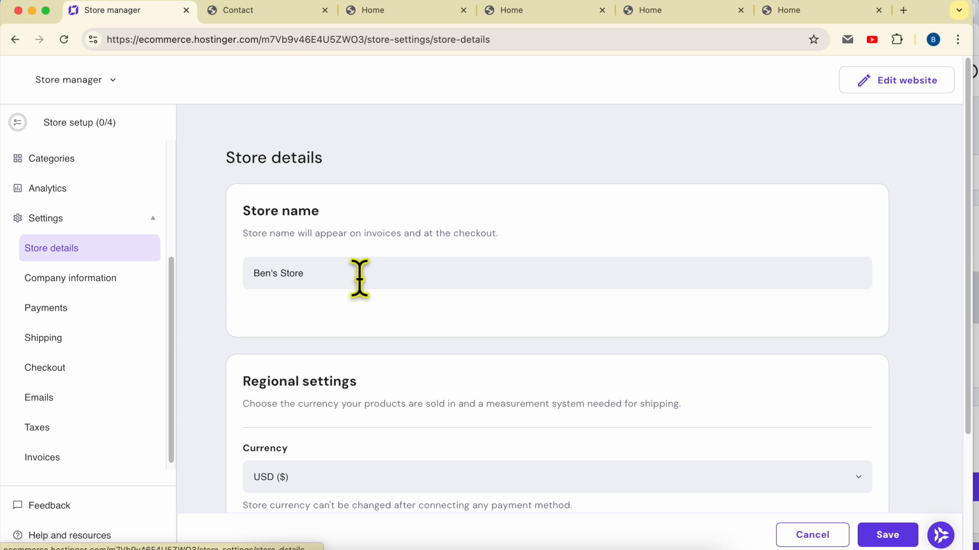
left_click_drag(358, 273, 157, 275)
scroll(262, 326, "down", 1)
scroll(265, 325, "down", 3)
left_click_drag(341, 313, 182, 312)
left_click(231, 298)
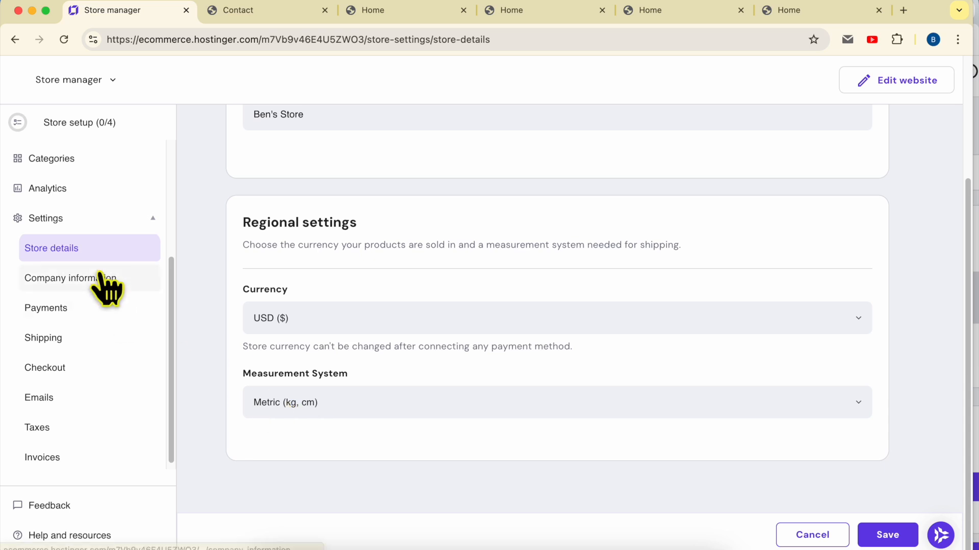
left_click(104, 314)
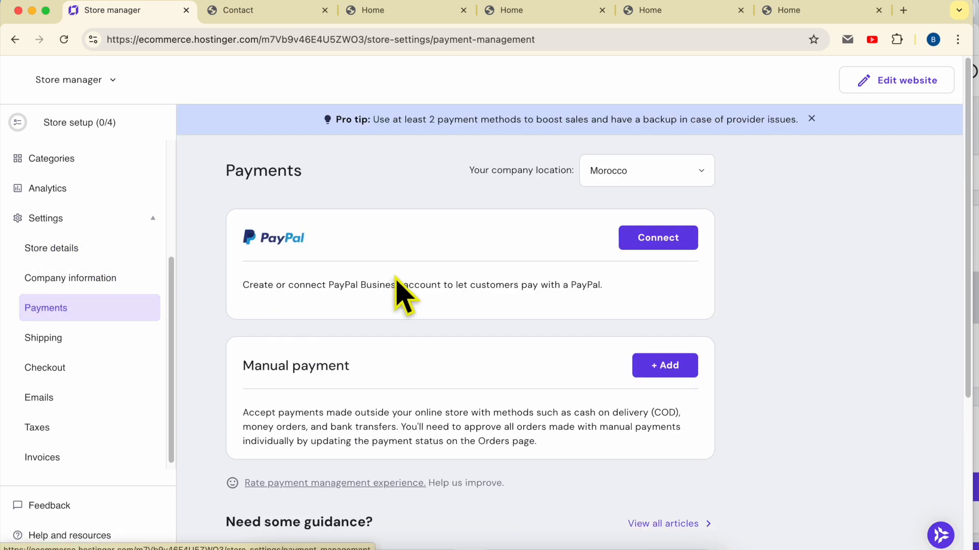
left_click(610, 170)
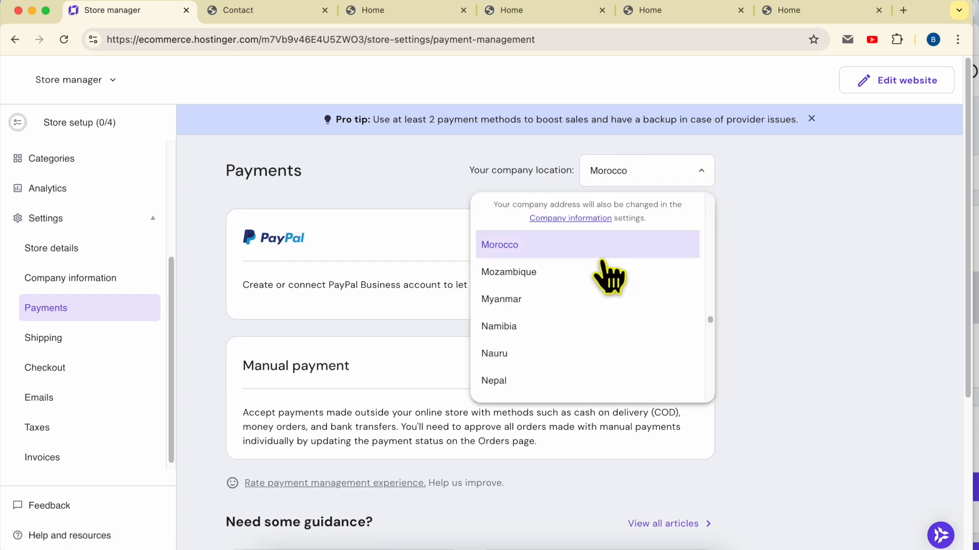
type("uni")
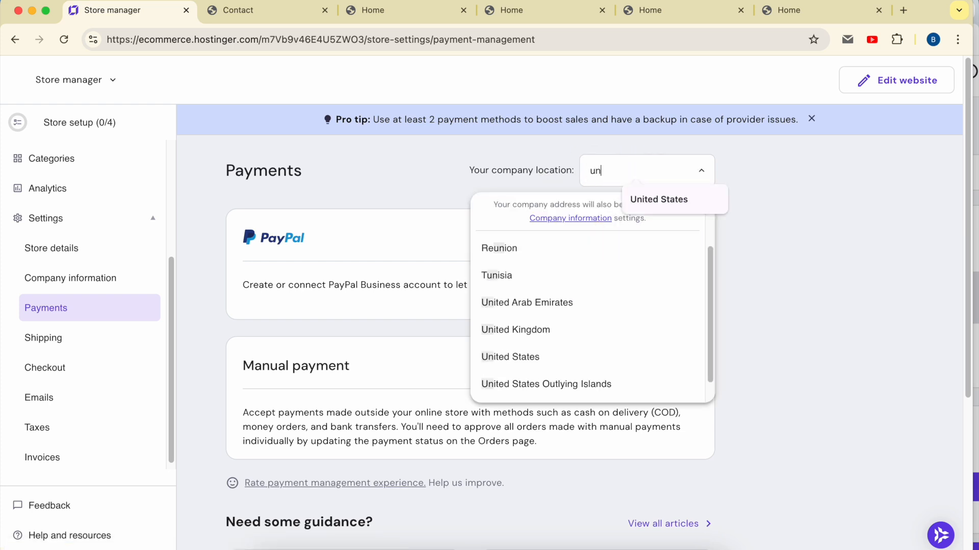
left_click(383, 208)
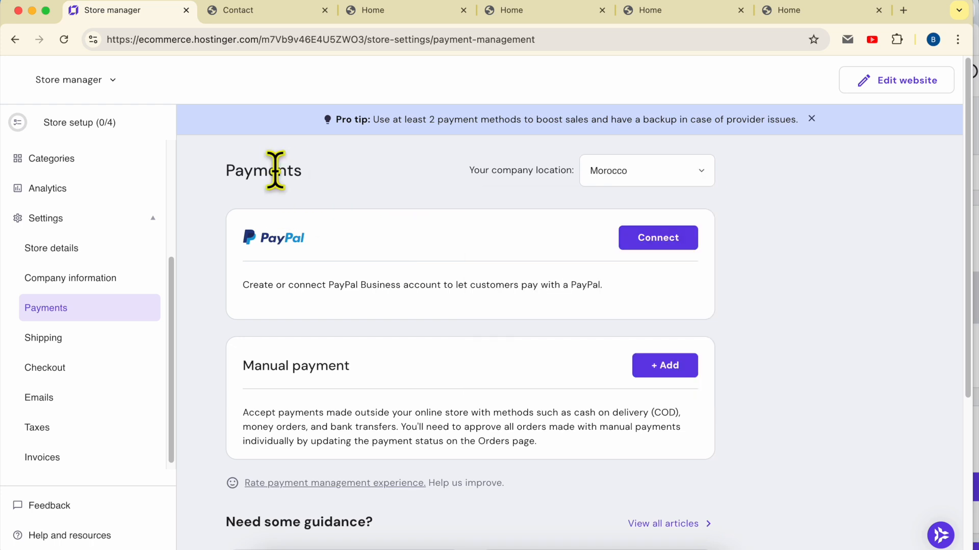
Look over the PayPal and manual payment options and set the company location for payments to United States
scroll(606, 176, "down", 1)
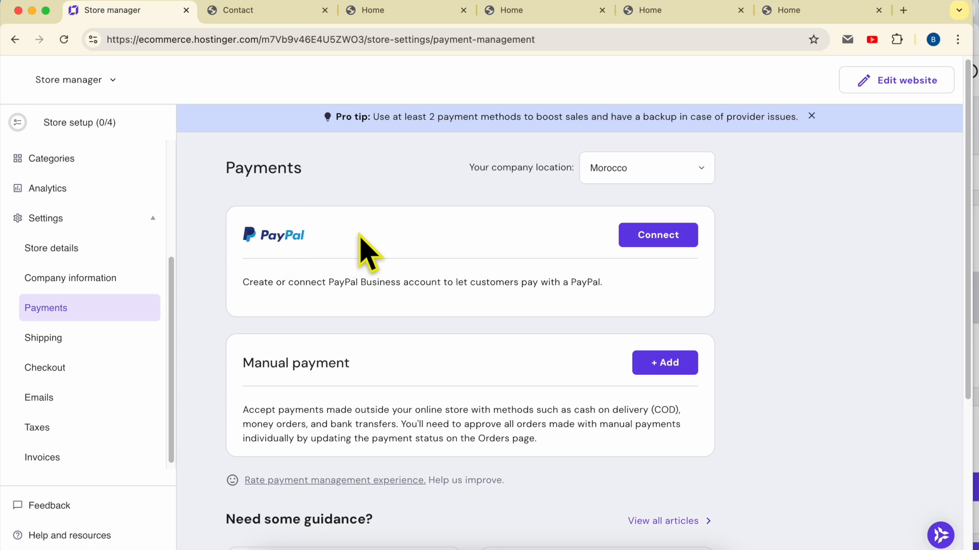
triple_click(256, 375)
left_click(682, 177)
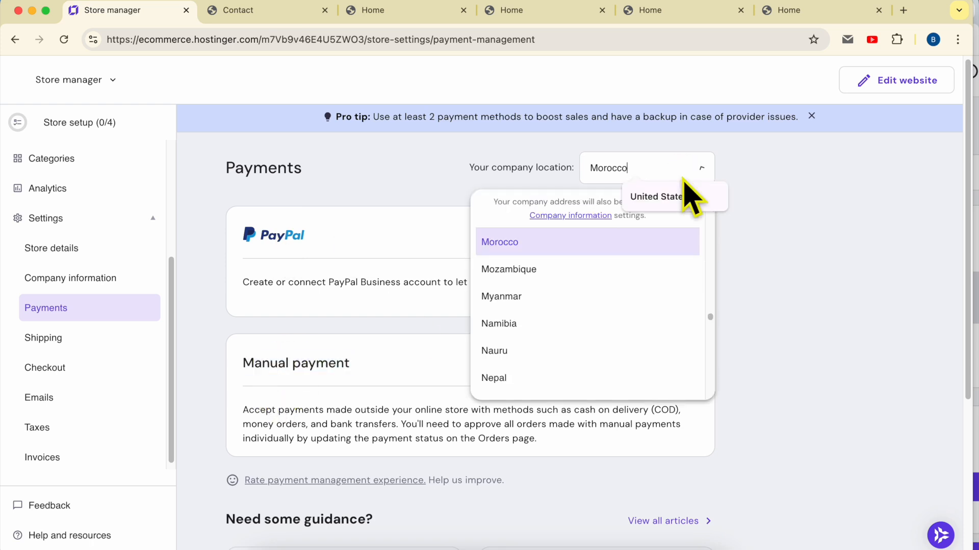
double_click(659, 168)
type("unit")
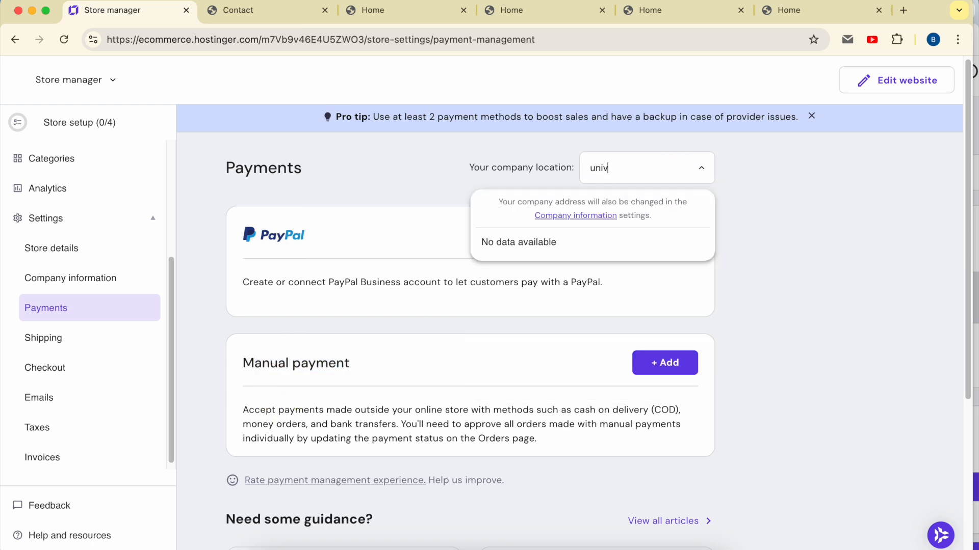
left_click(558, 298)
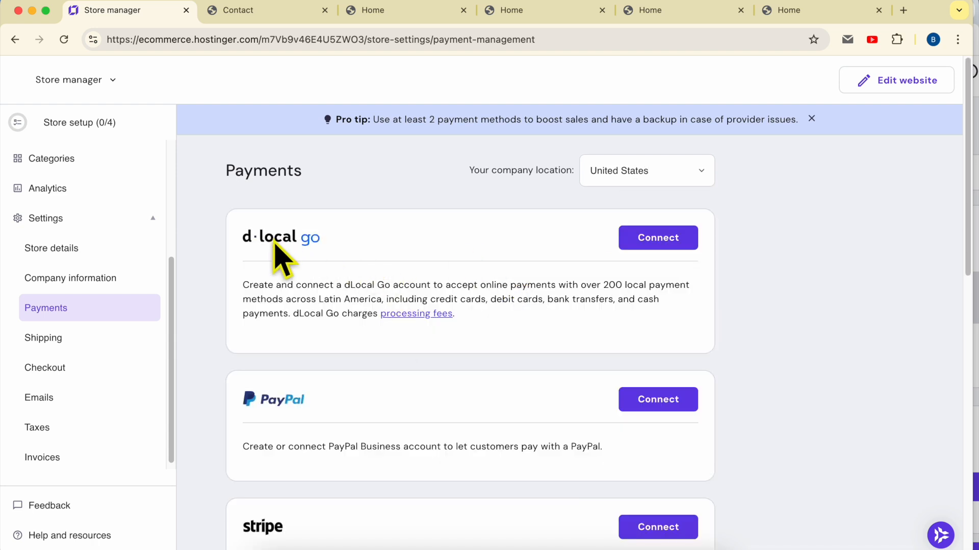
Examine the payment providers offered for the United States, including Stripe and manual payment, and view the Shipping settings
scroll(316, 419, "down", 4)
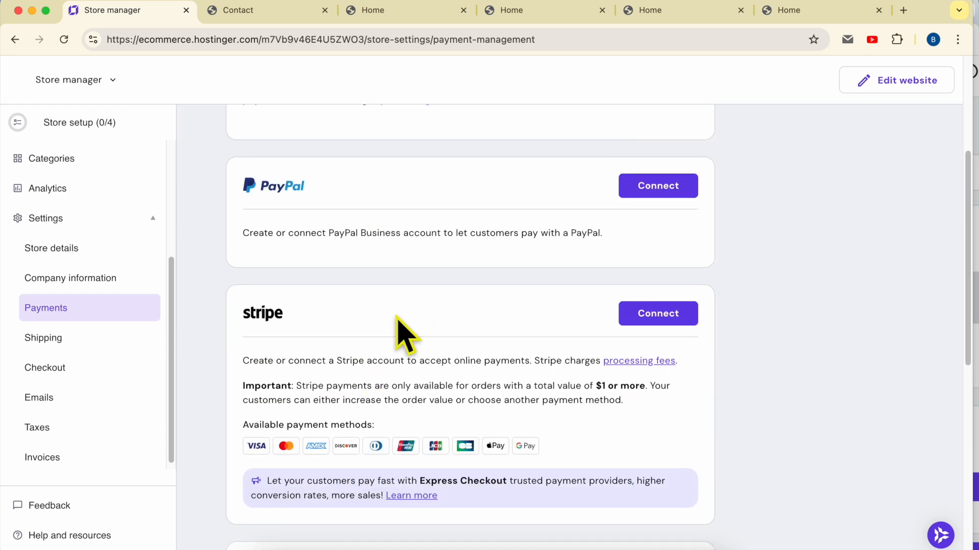
scroll(406, 334, "down", 6)
triple_click(280, 164)
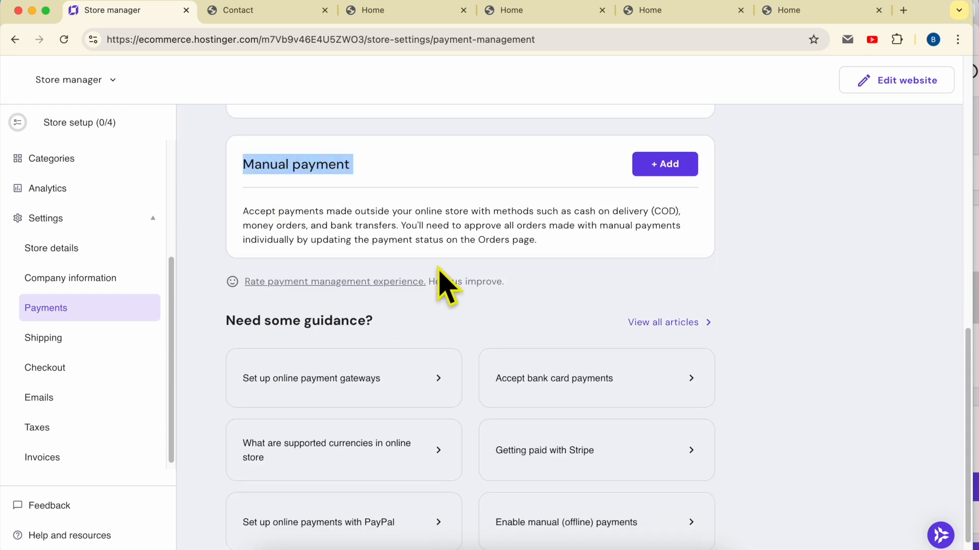
scroll(448, 284, "up", 10)
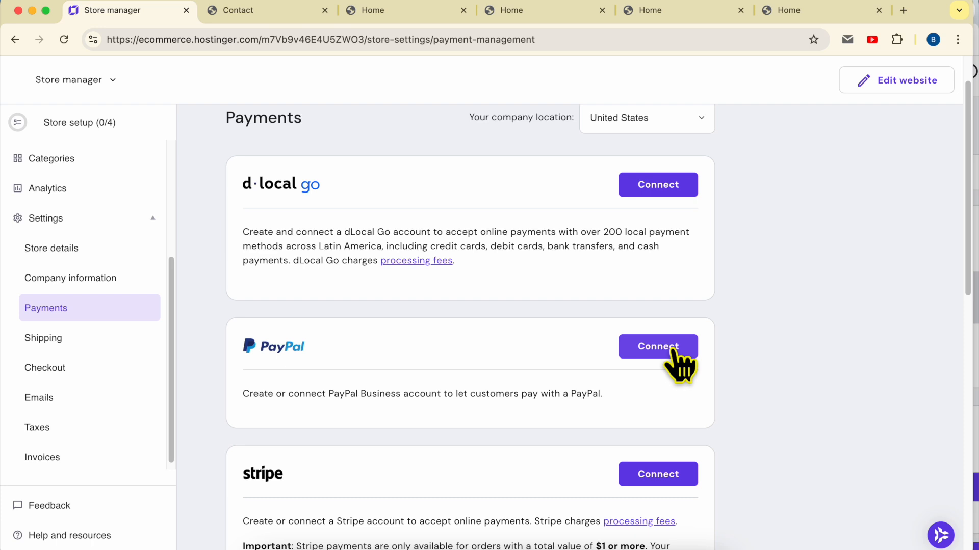
left_click(109, 341)
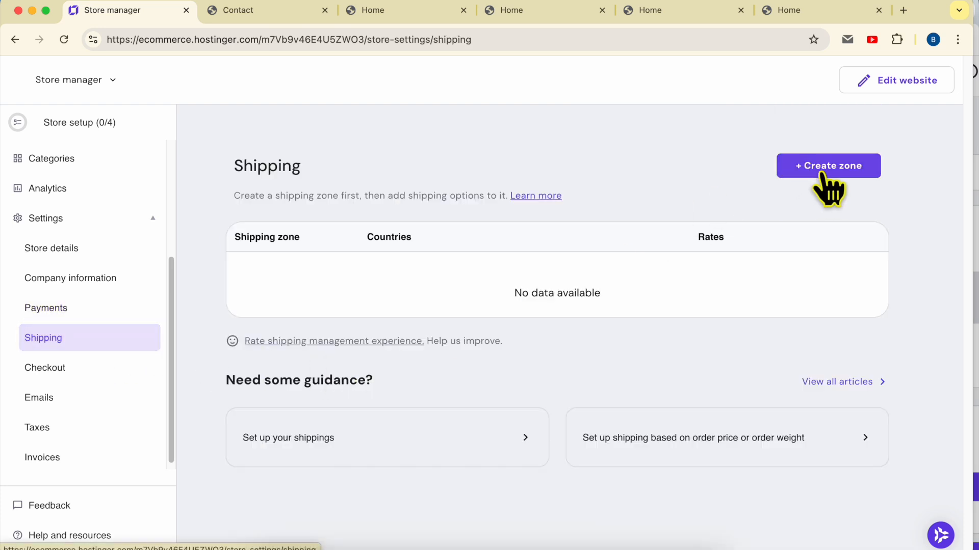